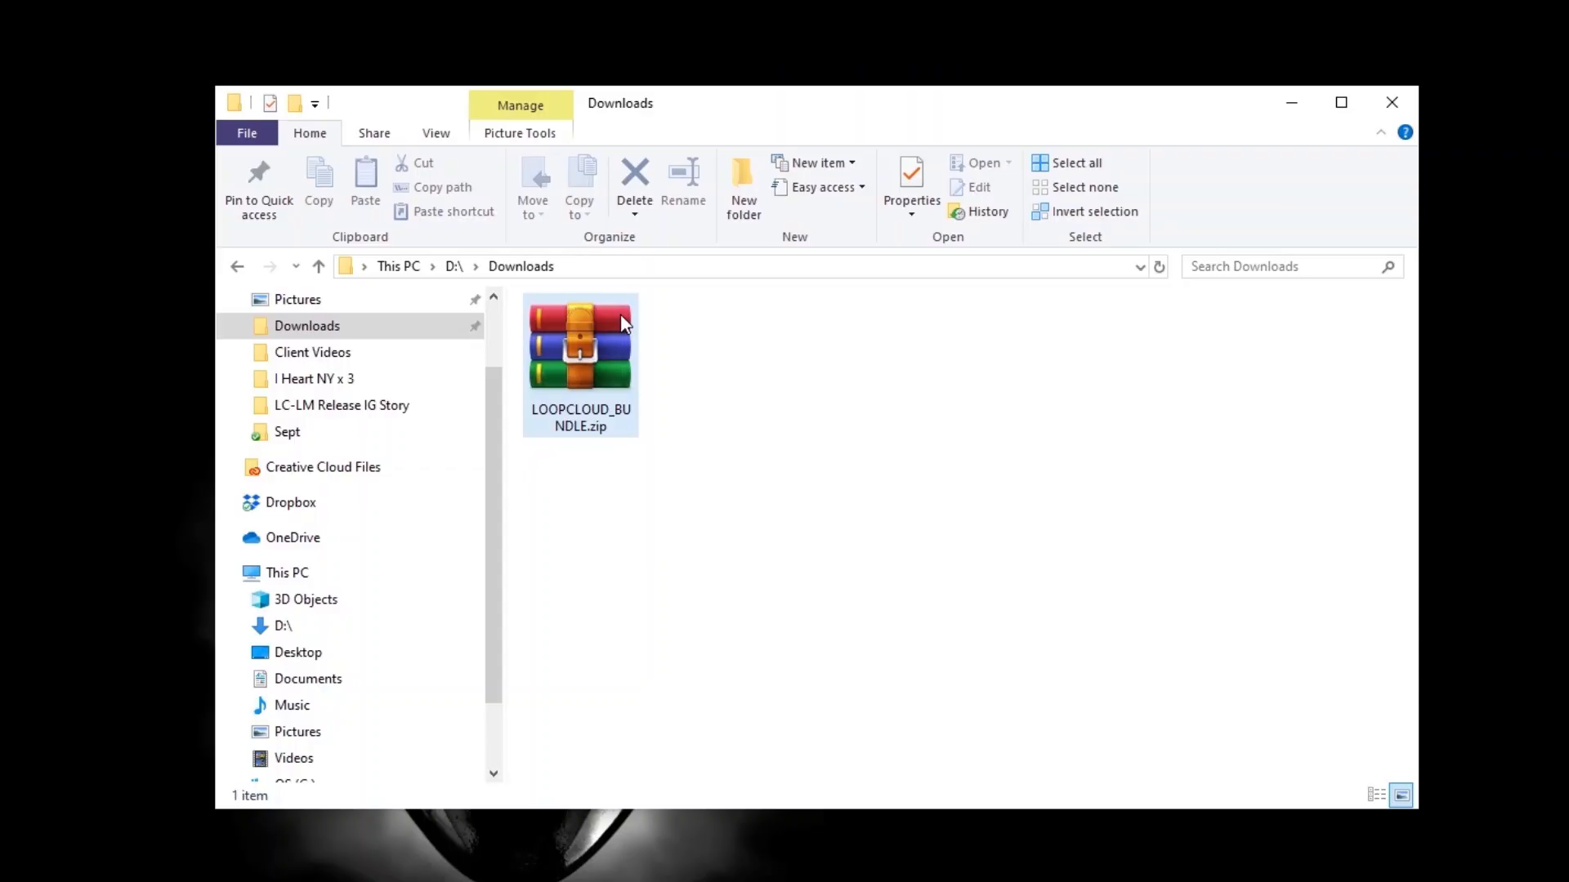
Step: Open the LOOPCLOUD_BUNDLE.zip archive from Downloads and go into its LOOPCLOUD_BUNDLE folder
{"action": "double_click", "coordinate": [574, 356]}
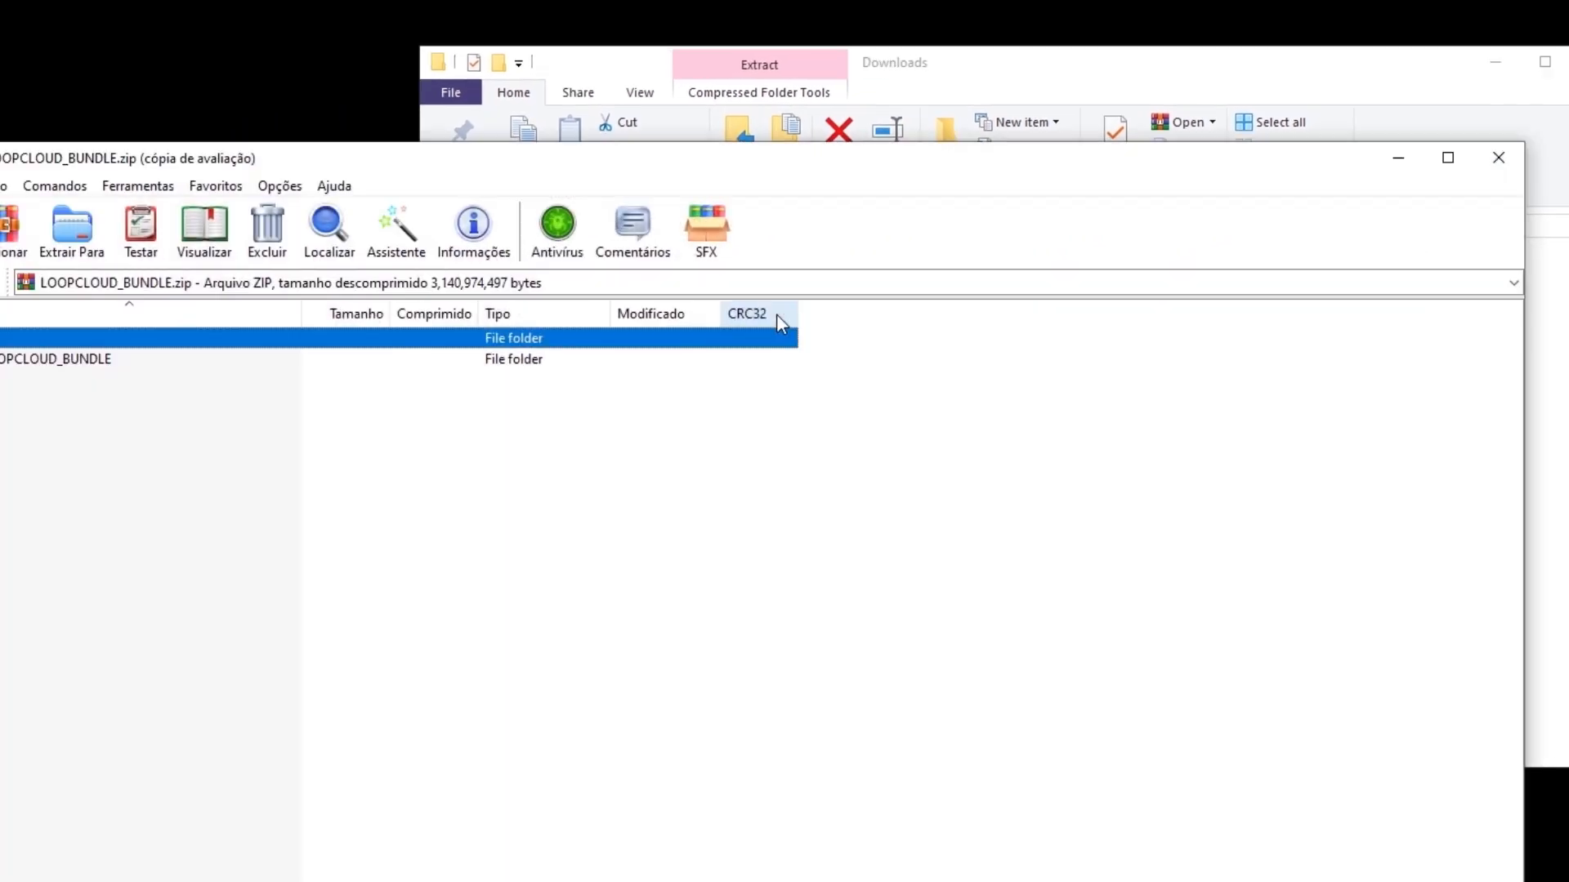
{"action": "double_click", "coordinate": [40, 361]}
{"action": "key", "text": "Escape"}
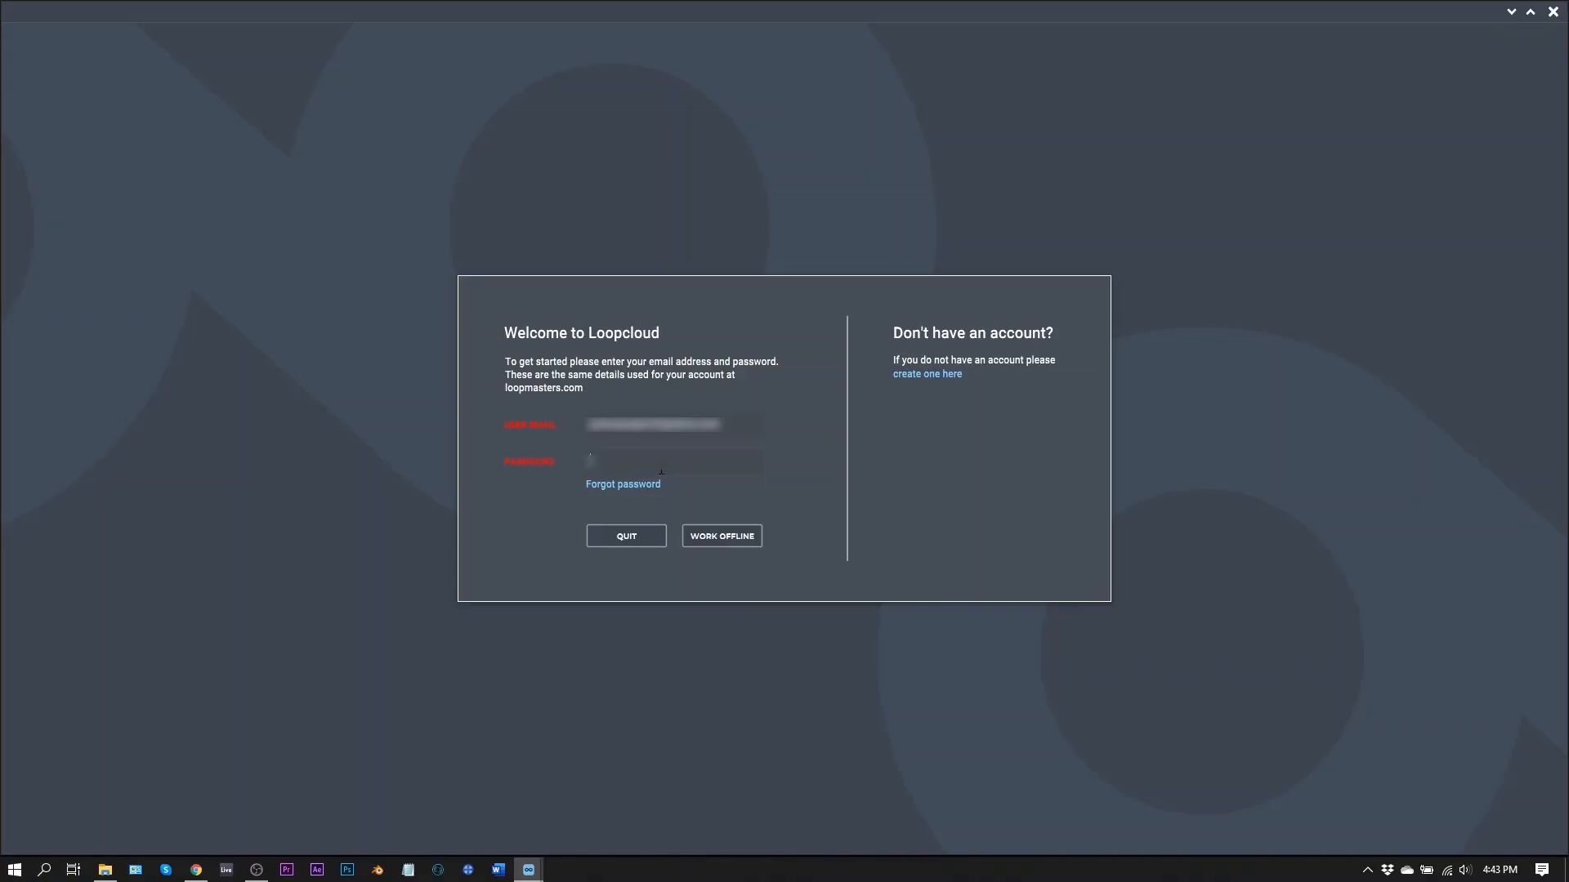
Step: Enter the account password on the Loopcloud welcome screen and sign in
{"action": "key", "text": "ctrl+v"}
{"action": "left_click", "coordinate": [724, 540]}
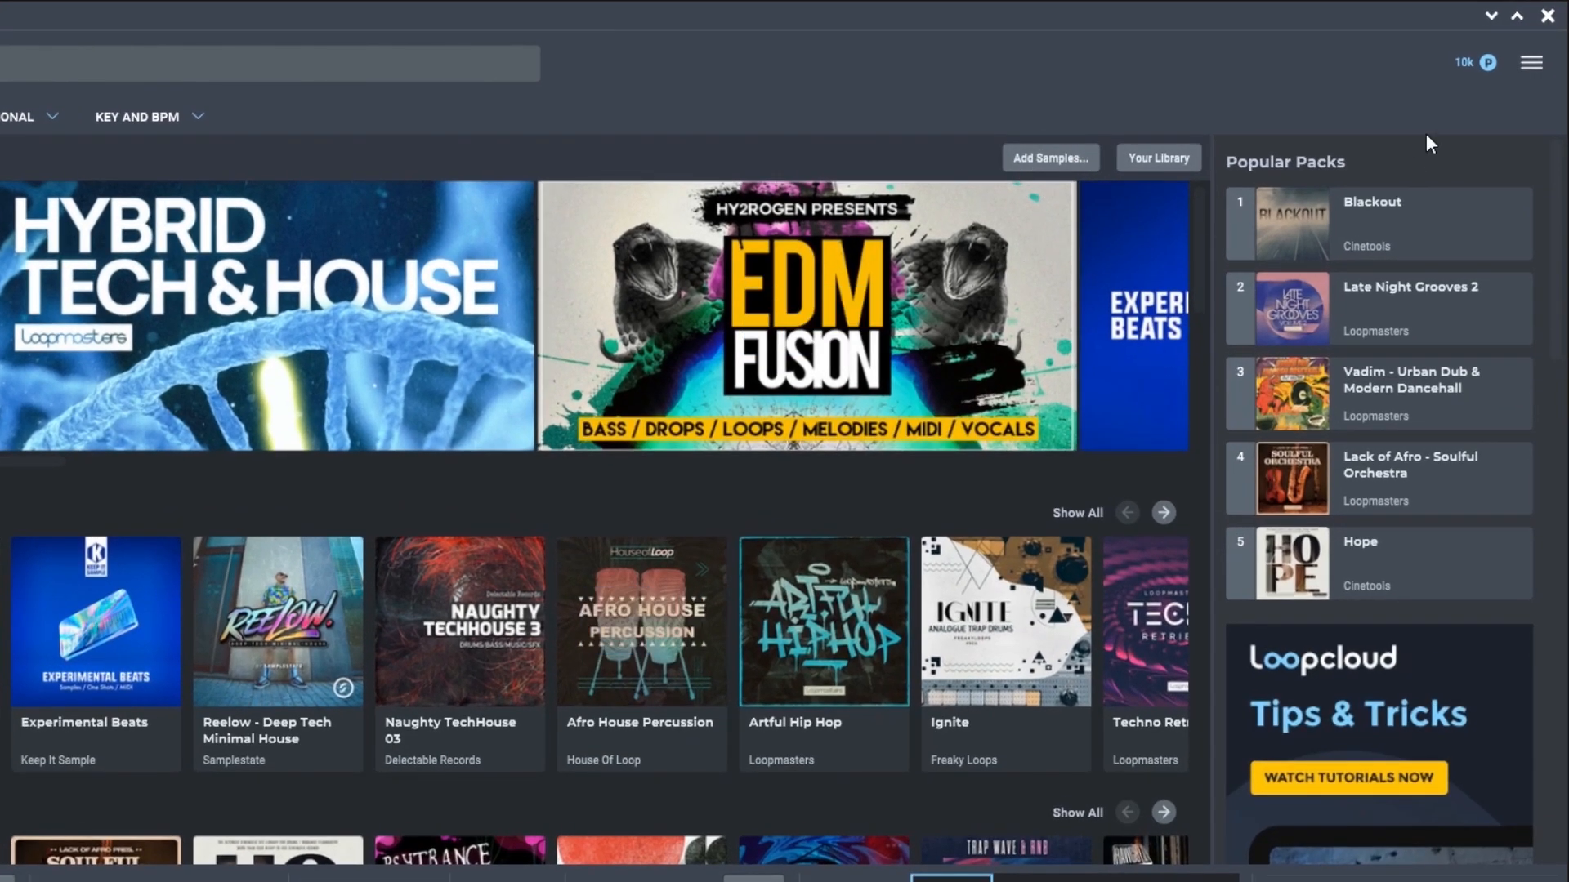
Step: Add the LA_TRAP folder from Samples > Loopmasters on DATA (D:) to the sample library and start adding another folder
{"action": "left_click", "coordinate": [1531, 62]}
{"action": "mouse_move", "coordinate": [1456, 316]}
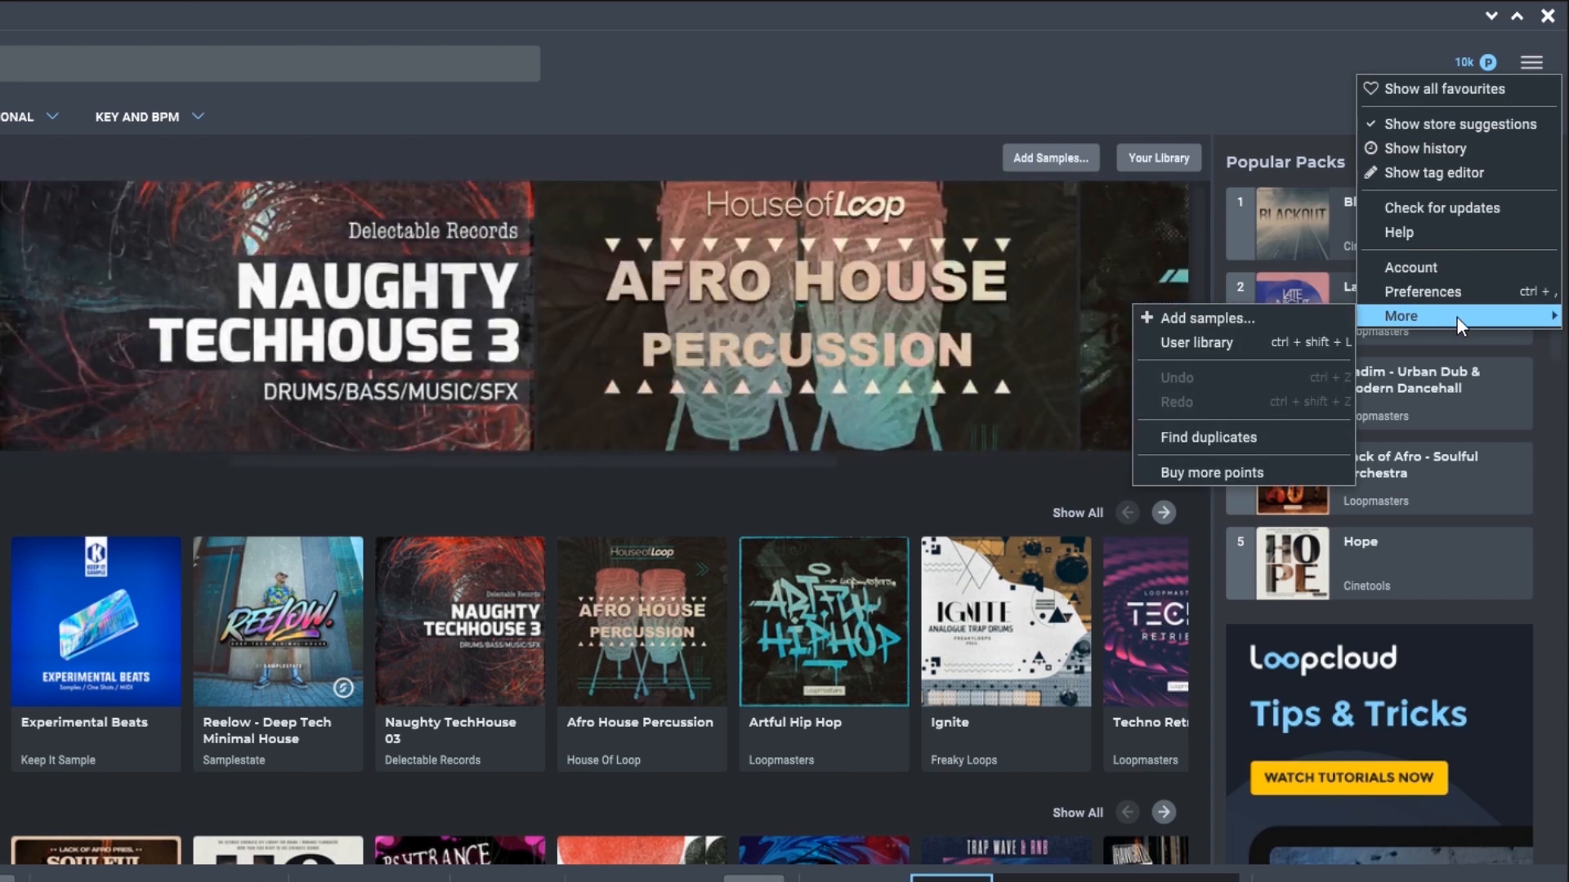
{"action": "left_click", "coordinate": [1242, 325]}
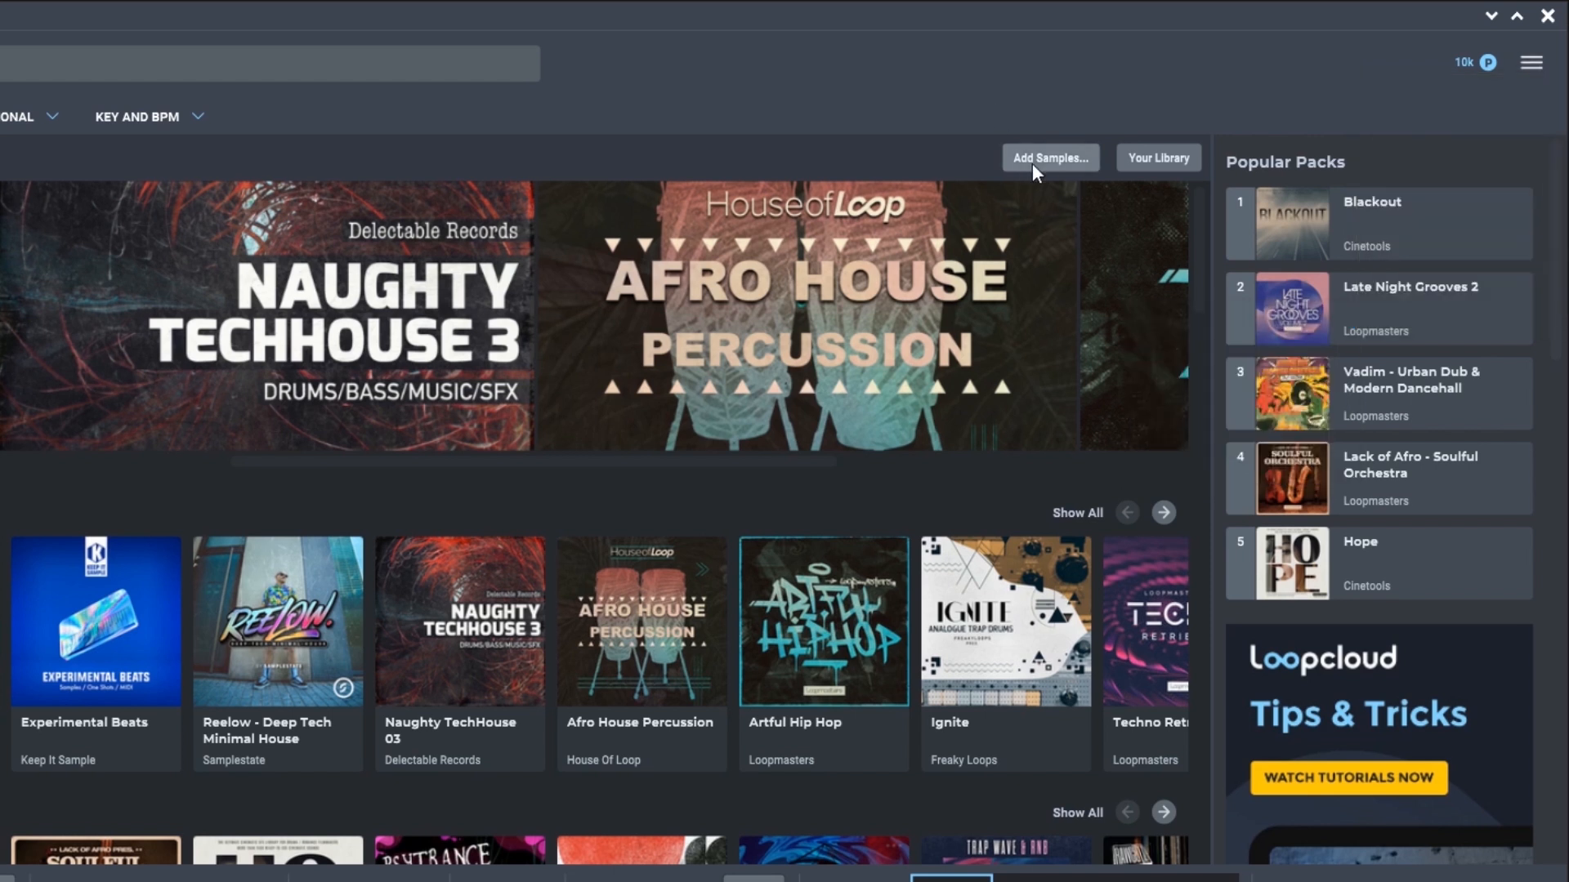
{"action": "scroll", "coordinate": [702, 445], "scroll_direction": "down", "scroll_amount": 1}
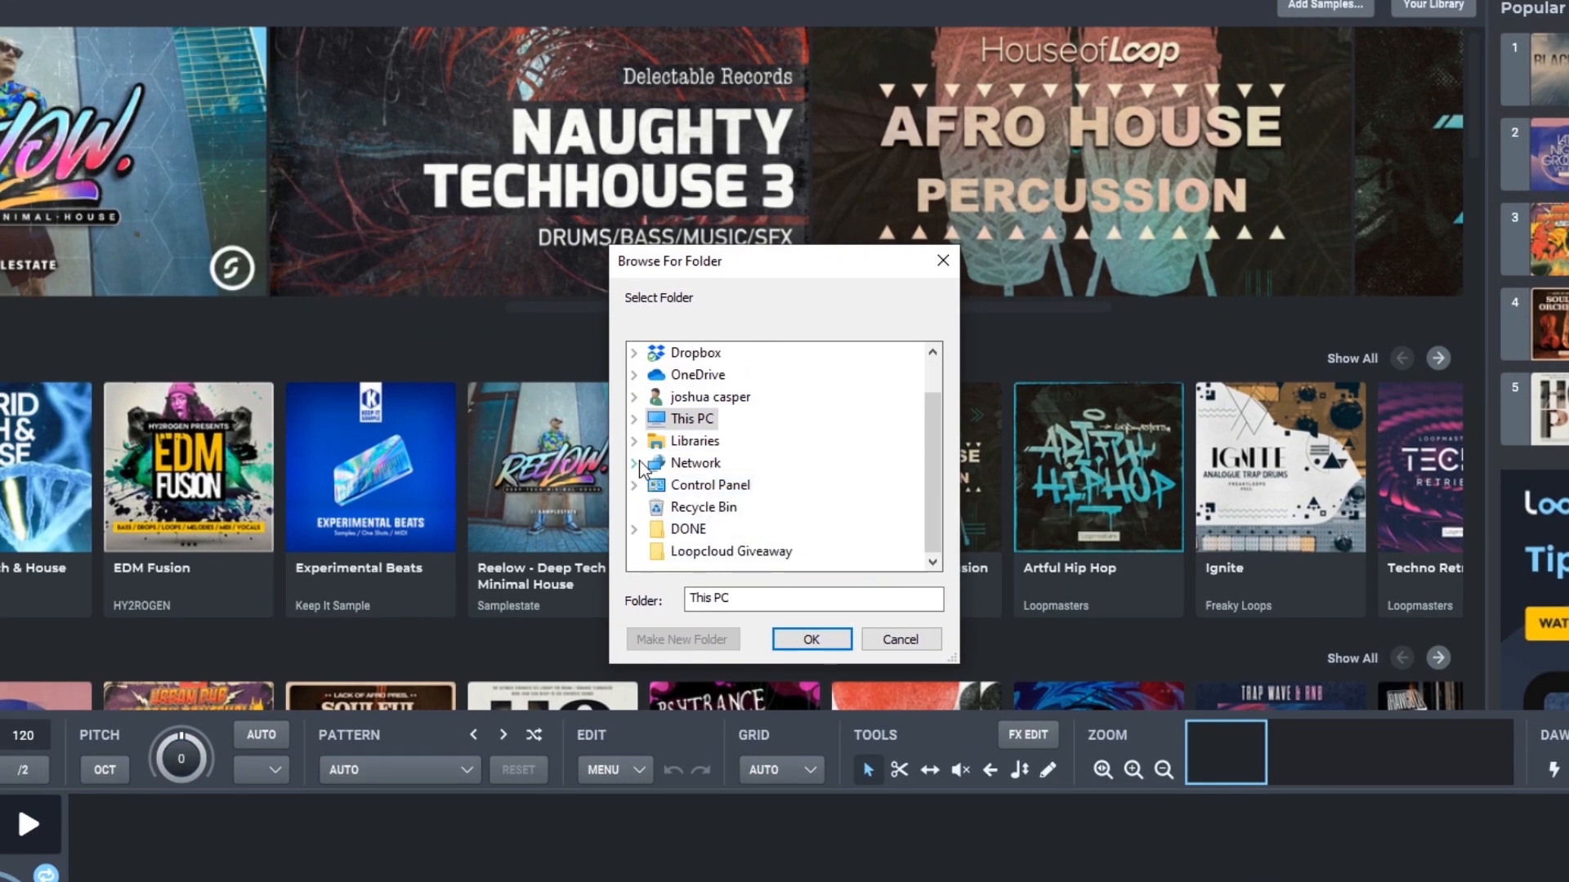
{"action": "left_click", "coordinate": [634, 419]}
{"action": "scroll", "coordinate": [677, 485], "scroll_direction": "down", "scroll_amount": 1}
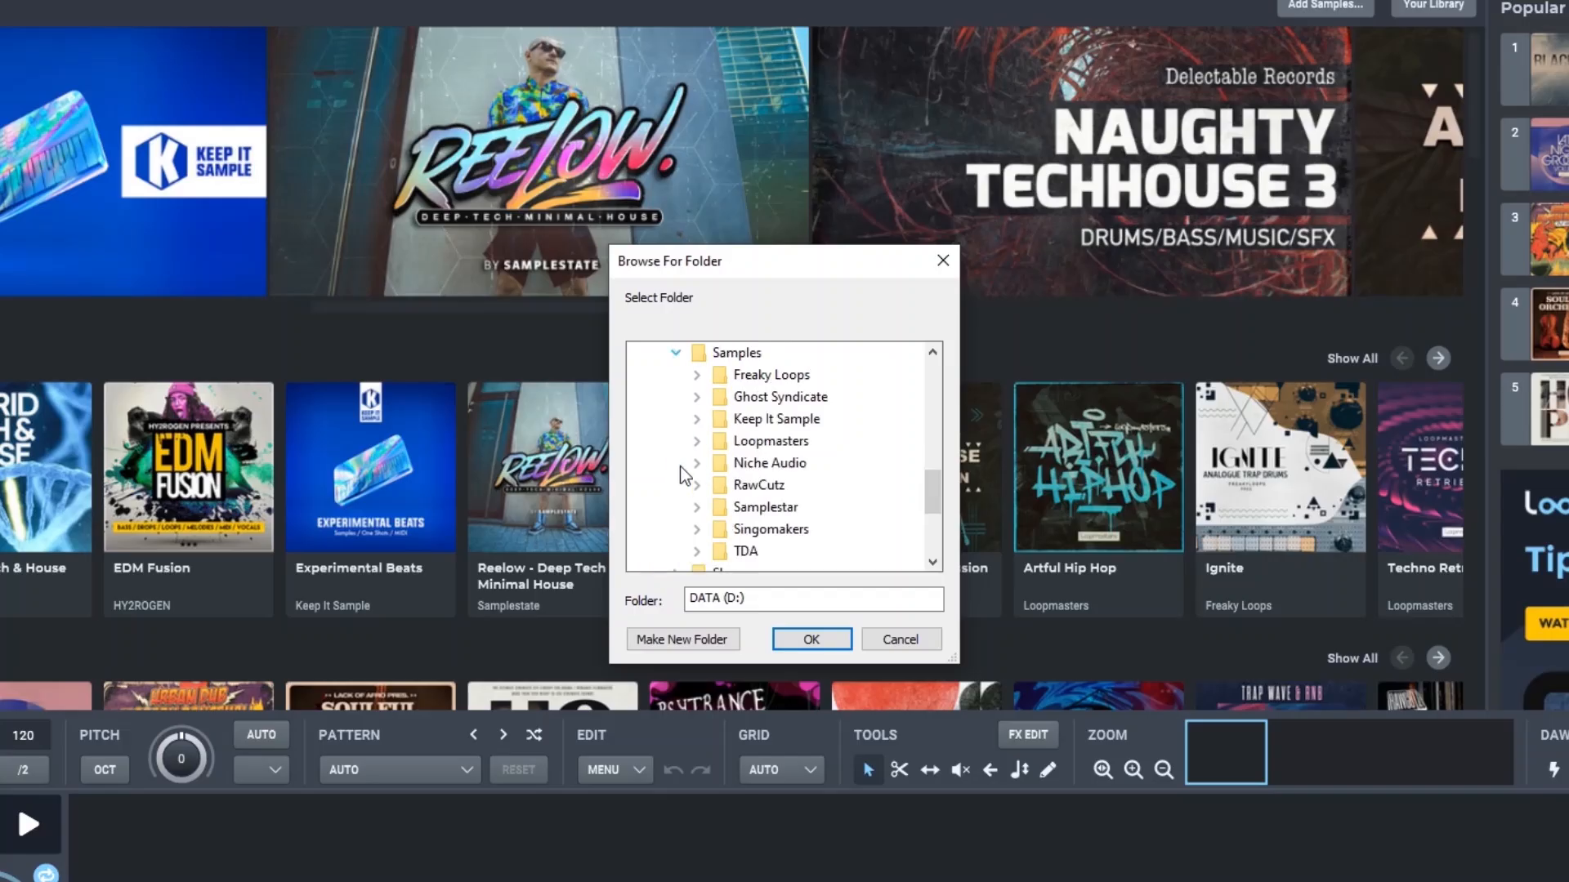
{"action": "left_click", "coordinate": [770, 456]}
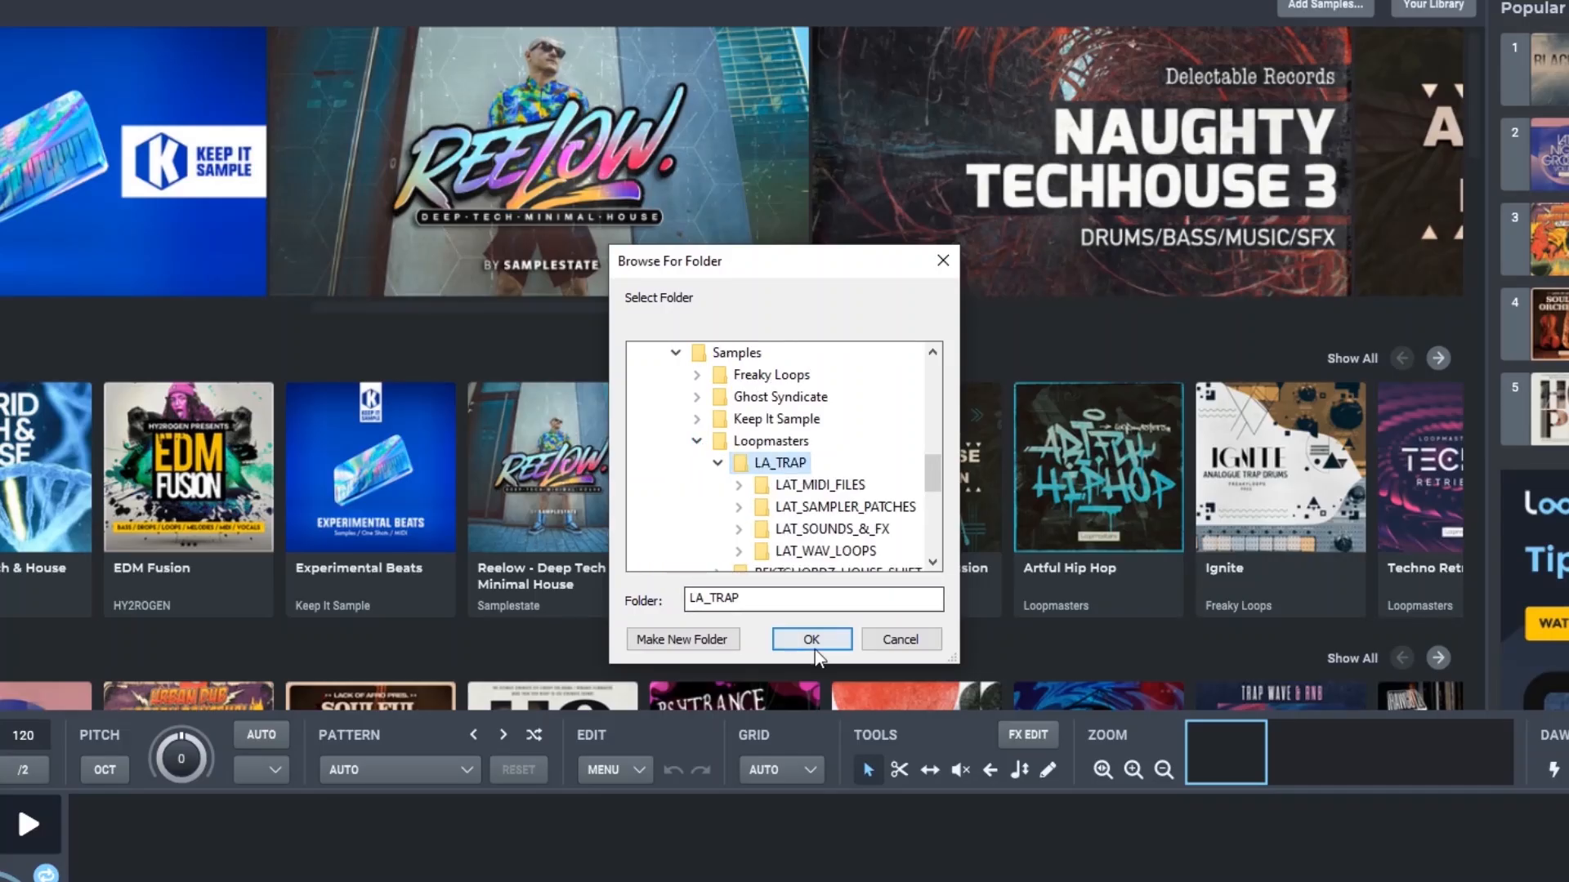
{"action": "left_click", "coordinate": [805, 634]}
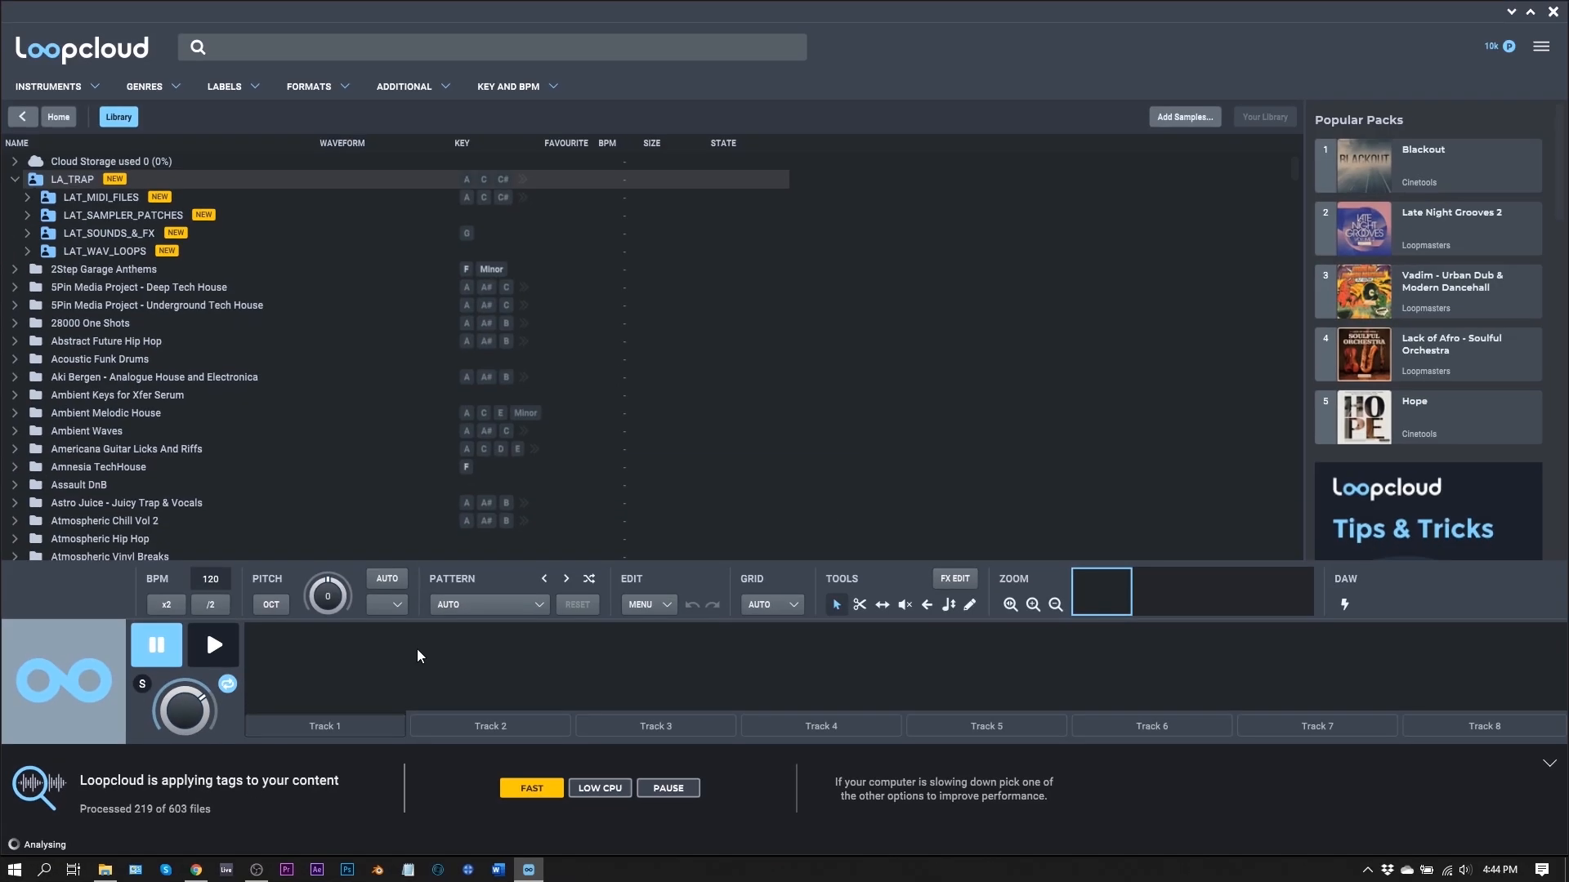
{"action": "left_click", "coordinate": [1184, 117]}
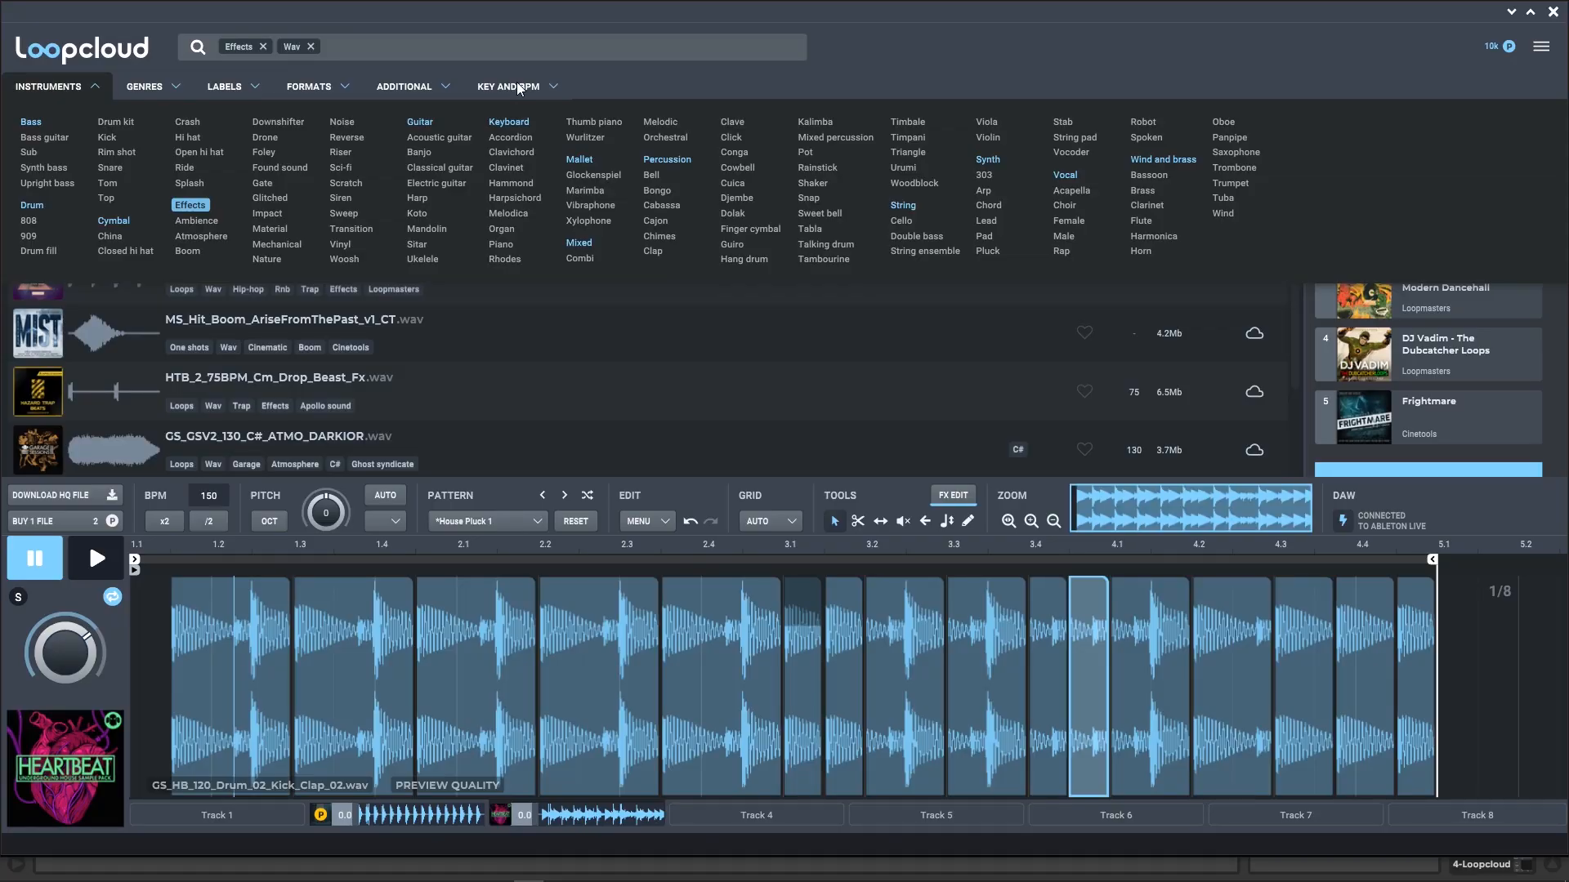
Step: Narrow the BPM filter range from both ends for the Effects and Wav sample search
{"action": "left_click", "coordinate": [520, 88]}
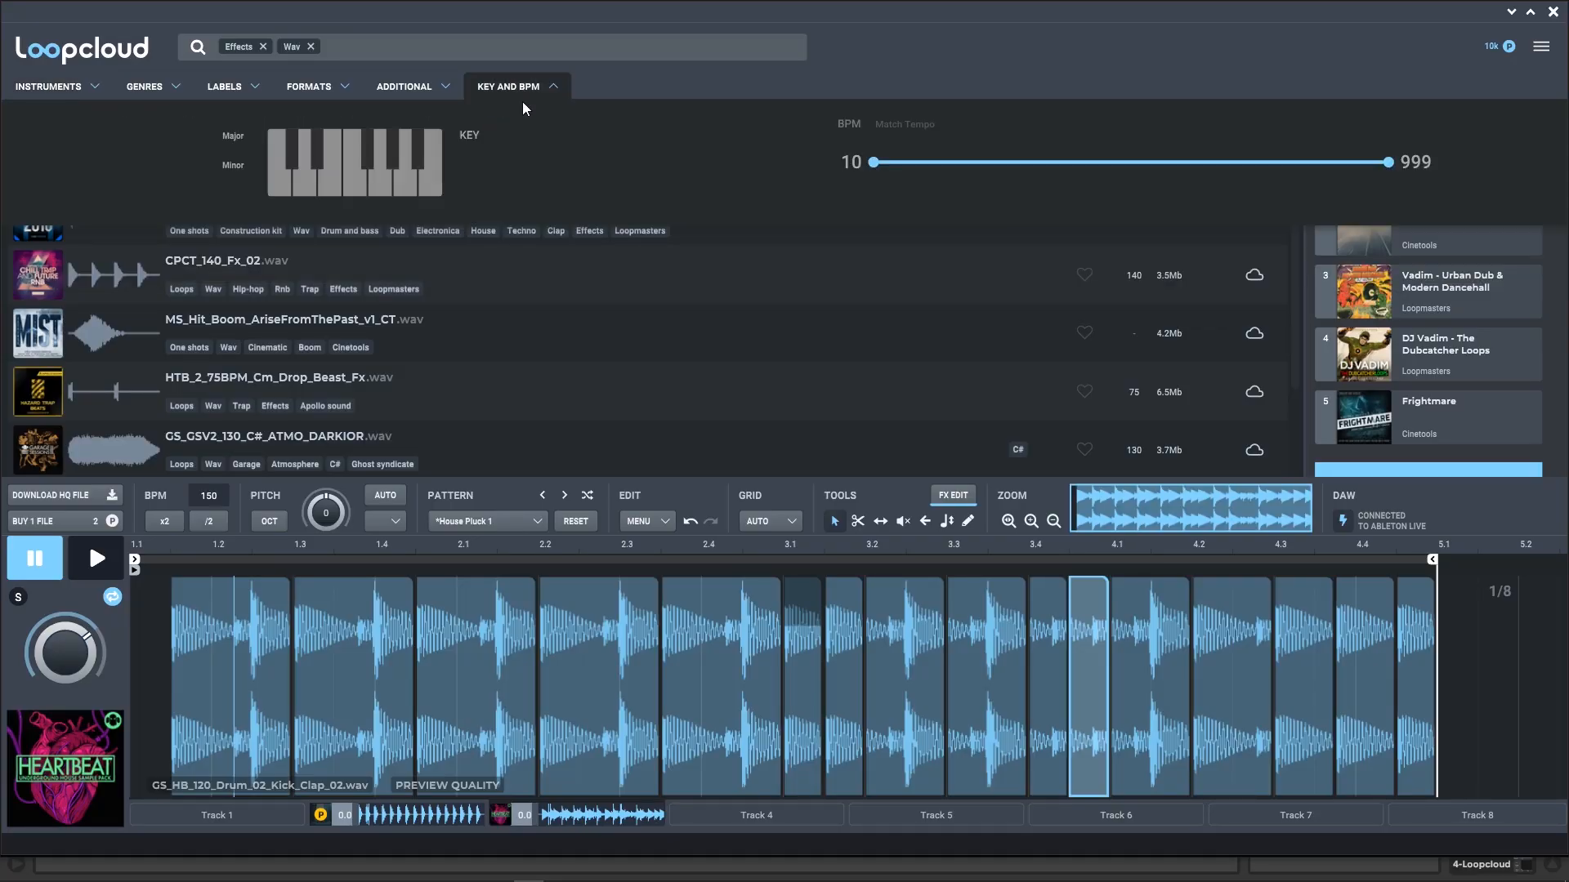
{"action": "left_click_drag", "start_coordinate": [875, 163], "coordinate": [989, 163]}
{"action": "left_click_drag", "start_coordinate": [1389, 163], "coordinate": [1087, 170]}
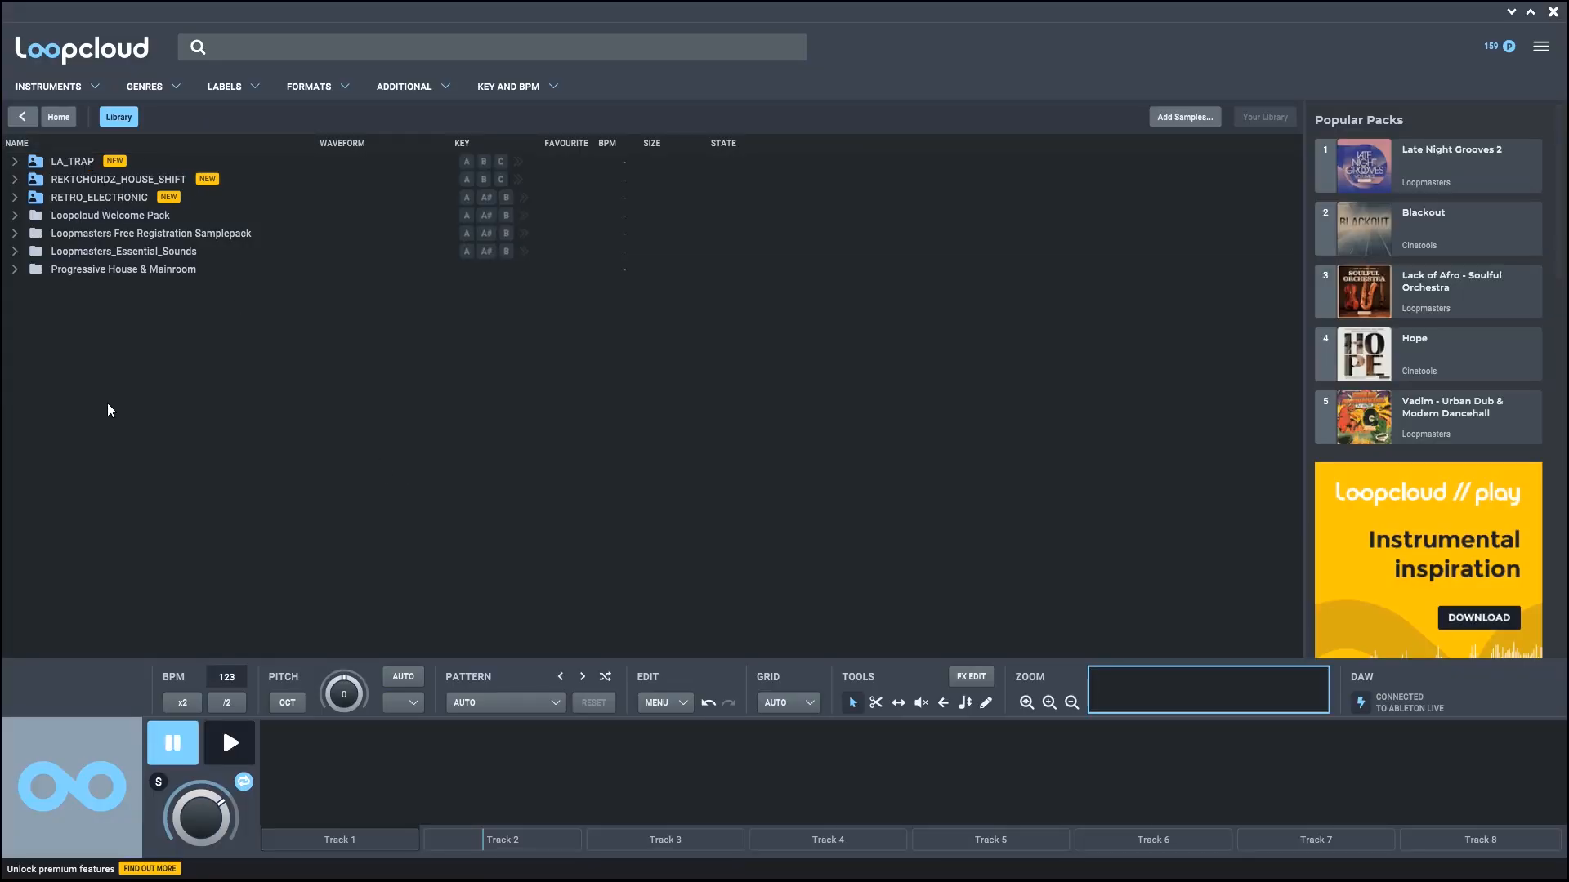
Step: Expand the REKTCHORDZ_HOUSE_SHIFT library folder, switch to Ableton Live and play the four-bar kick loop
{"action": "left_click", "coordinate": [15, 181]}
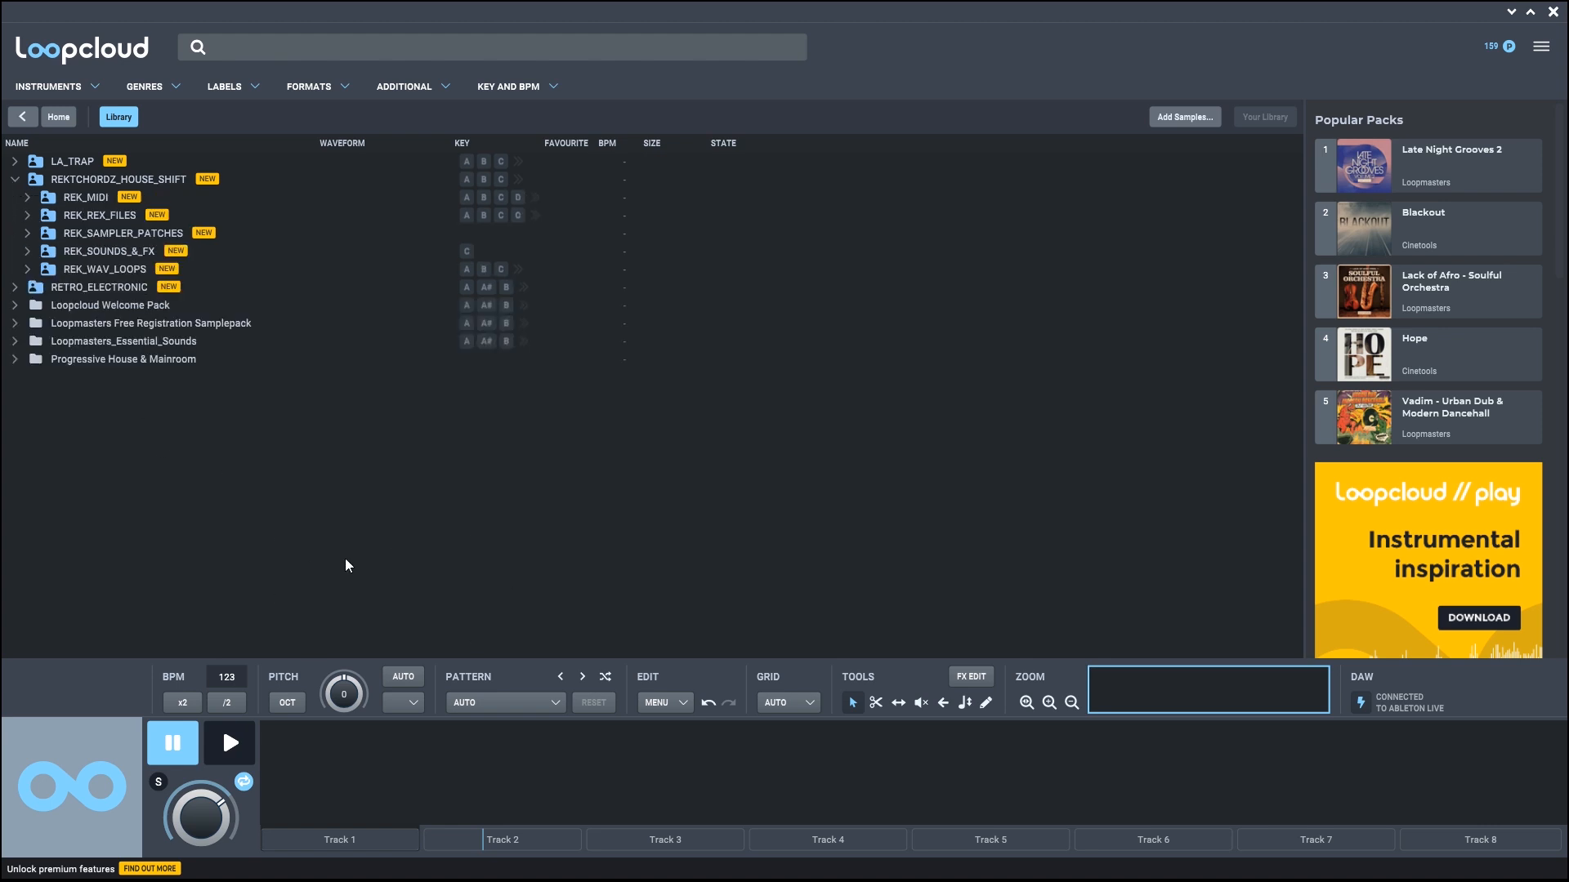
{"action": "left_click", "coordinate": [1512, 13]}
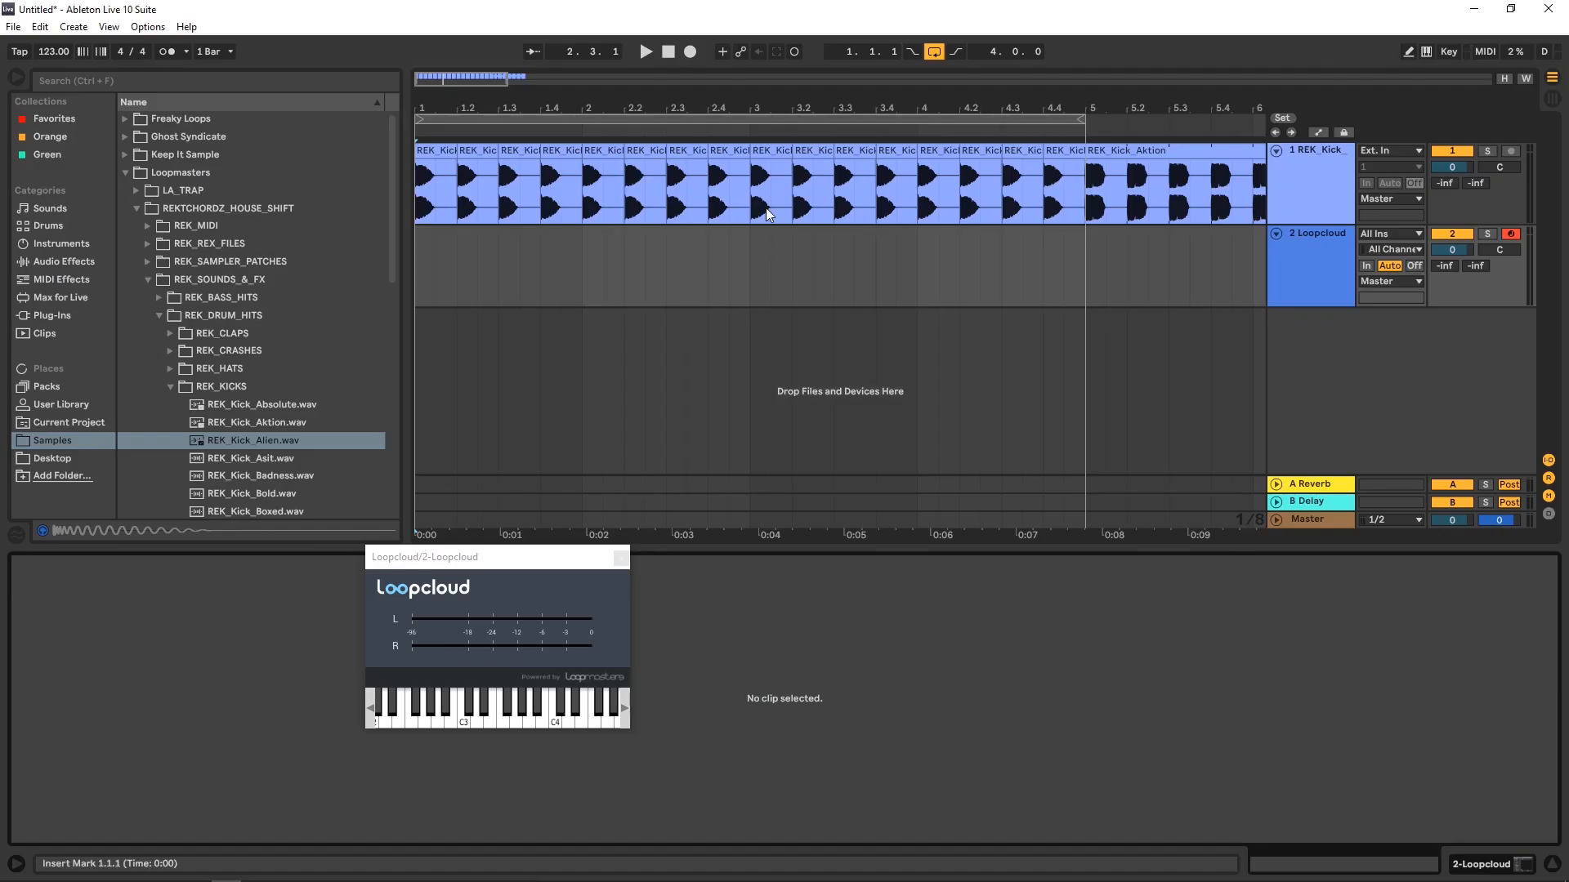
{"action": "left_click_drag", "start_coordinate": [479, 562], "coordinate": [458, 586]}
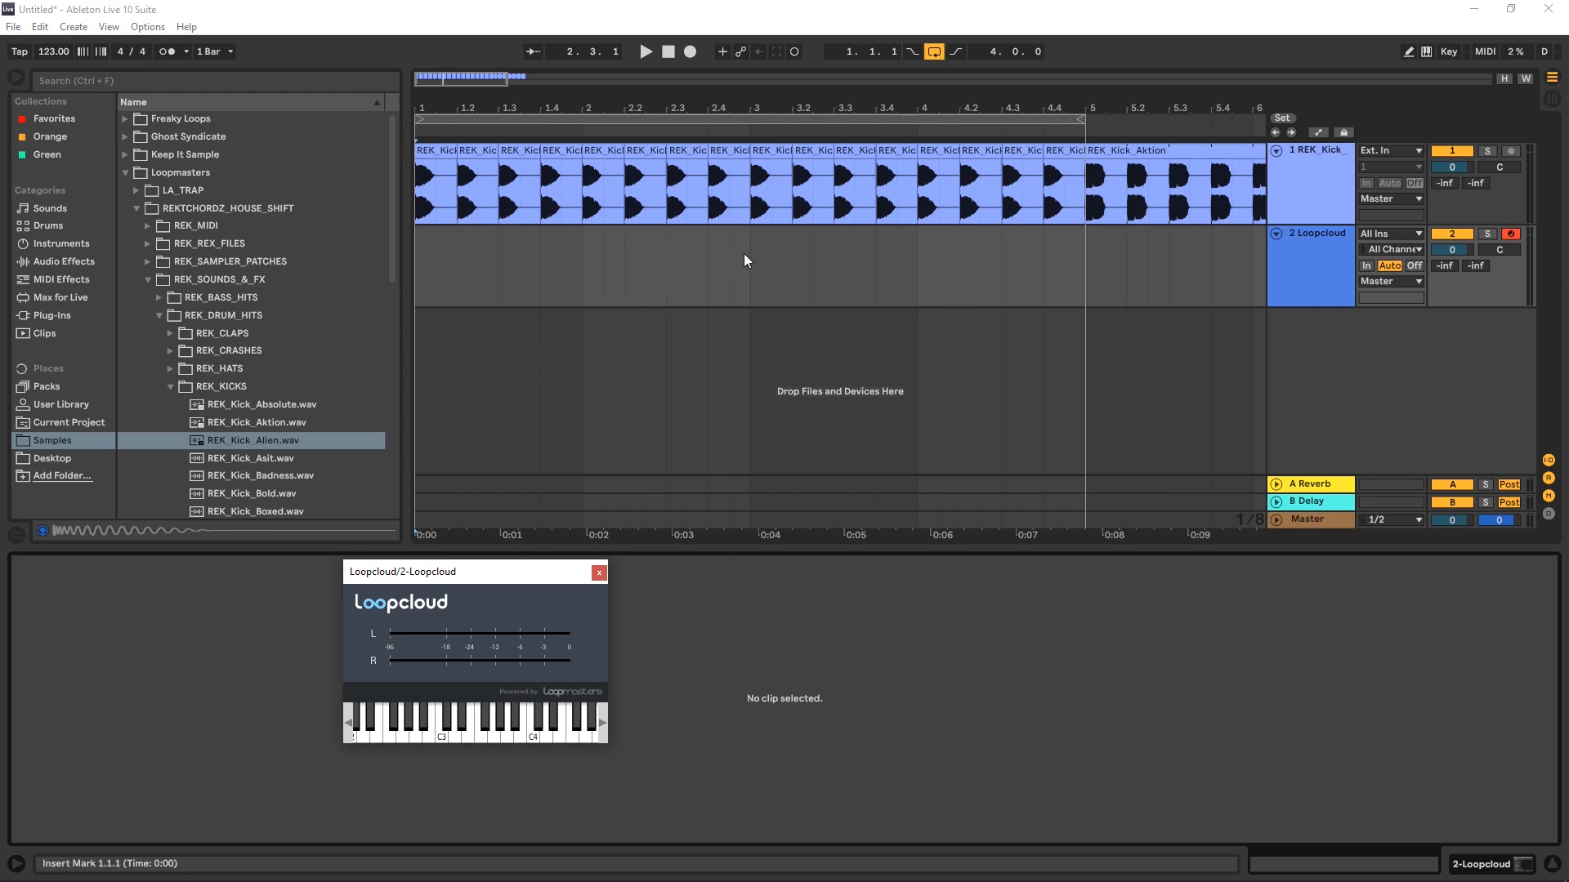
{"action": "left_click", "coordinate": [547, 124]}
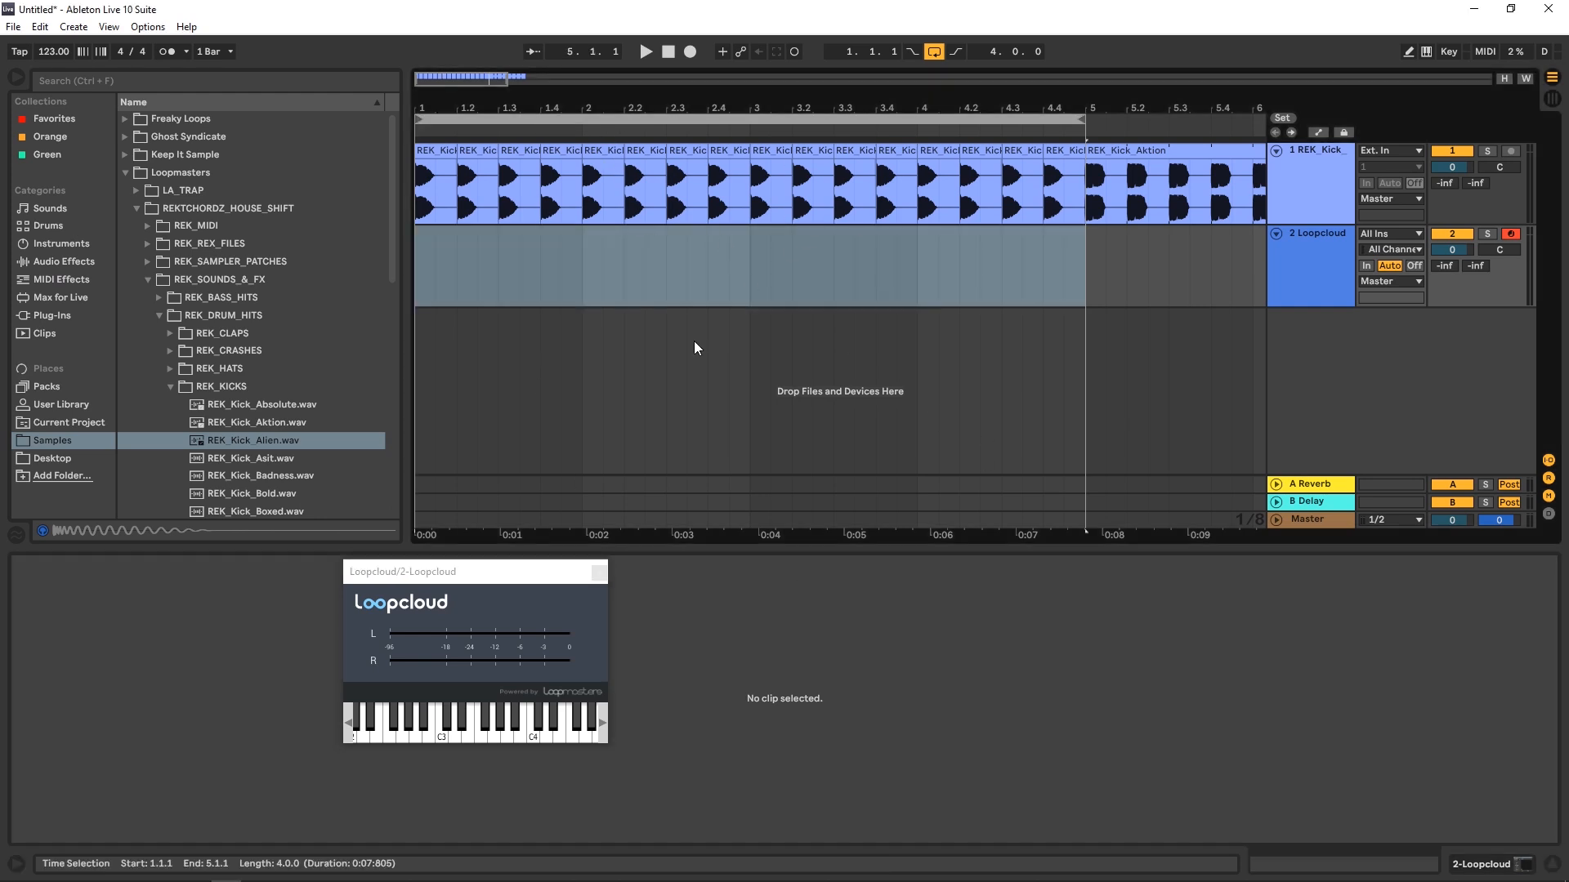
{"action": "key", "text": "space"}
Step: Switch back to Loopcloud and load REK_123_Drums_A_Sit_Top.wav from REK_WAV_LOOPS > REK_DRUM_LOOPS onto Track 1
{"action": "mouse_move", "coordinate": [437, 878]}
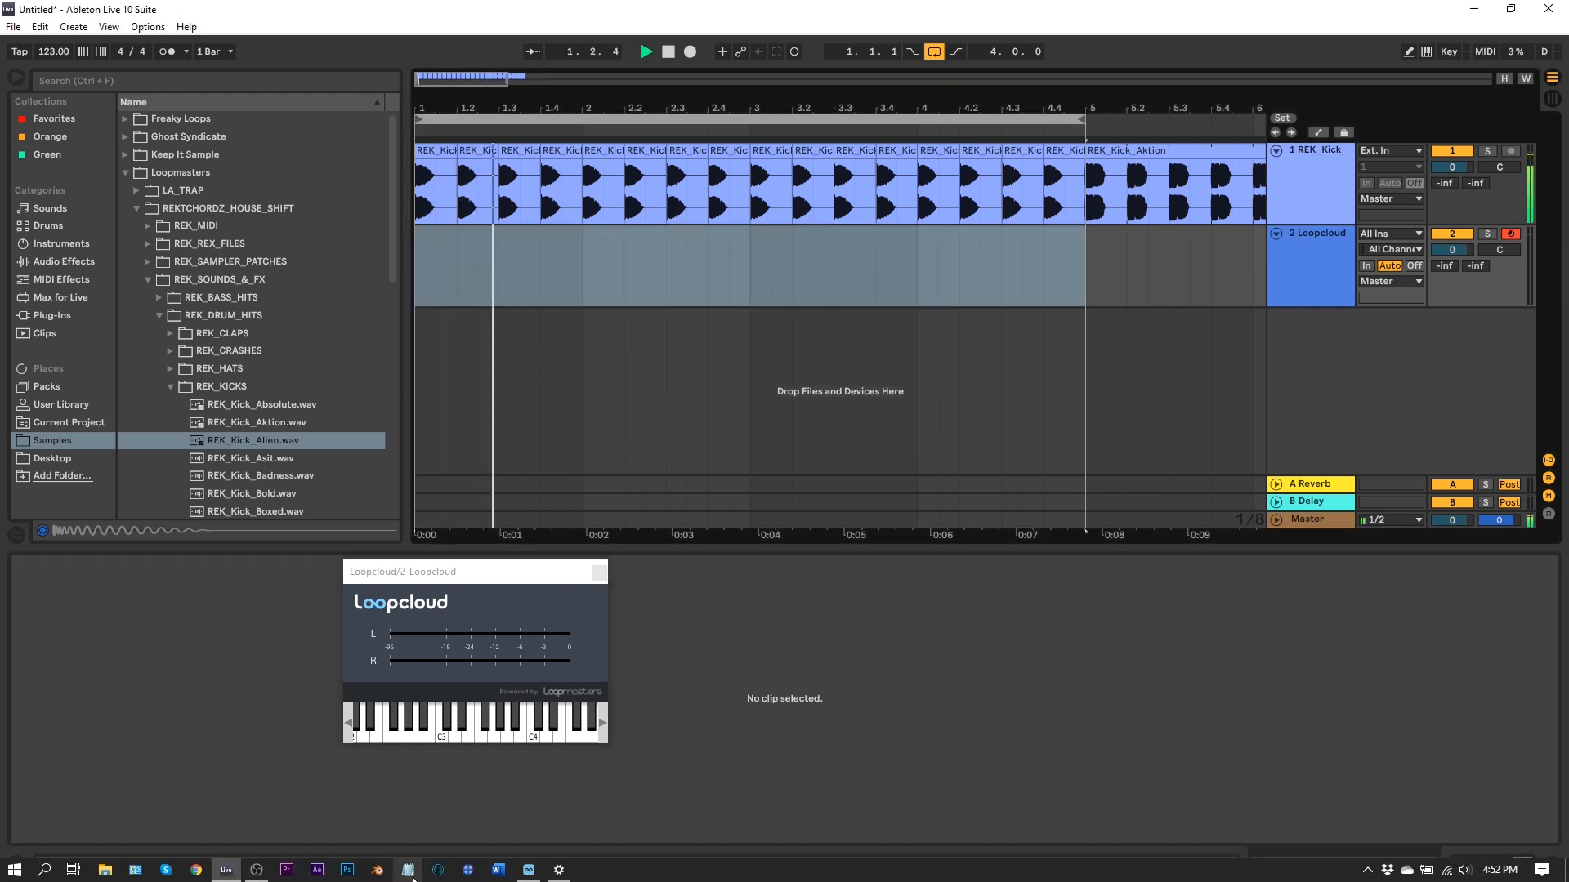
{"action": "left_click", "coordinate": [527, 871]}
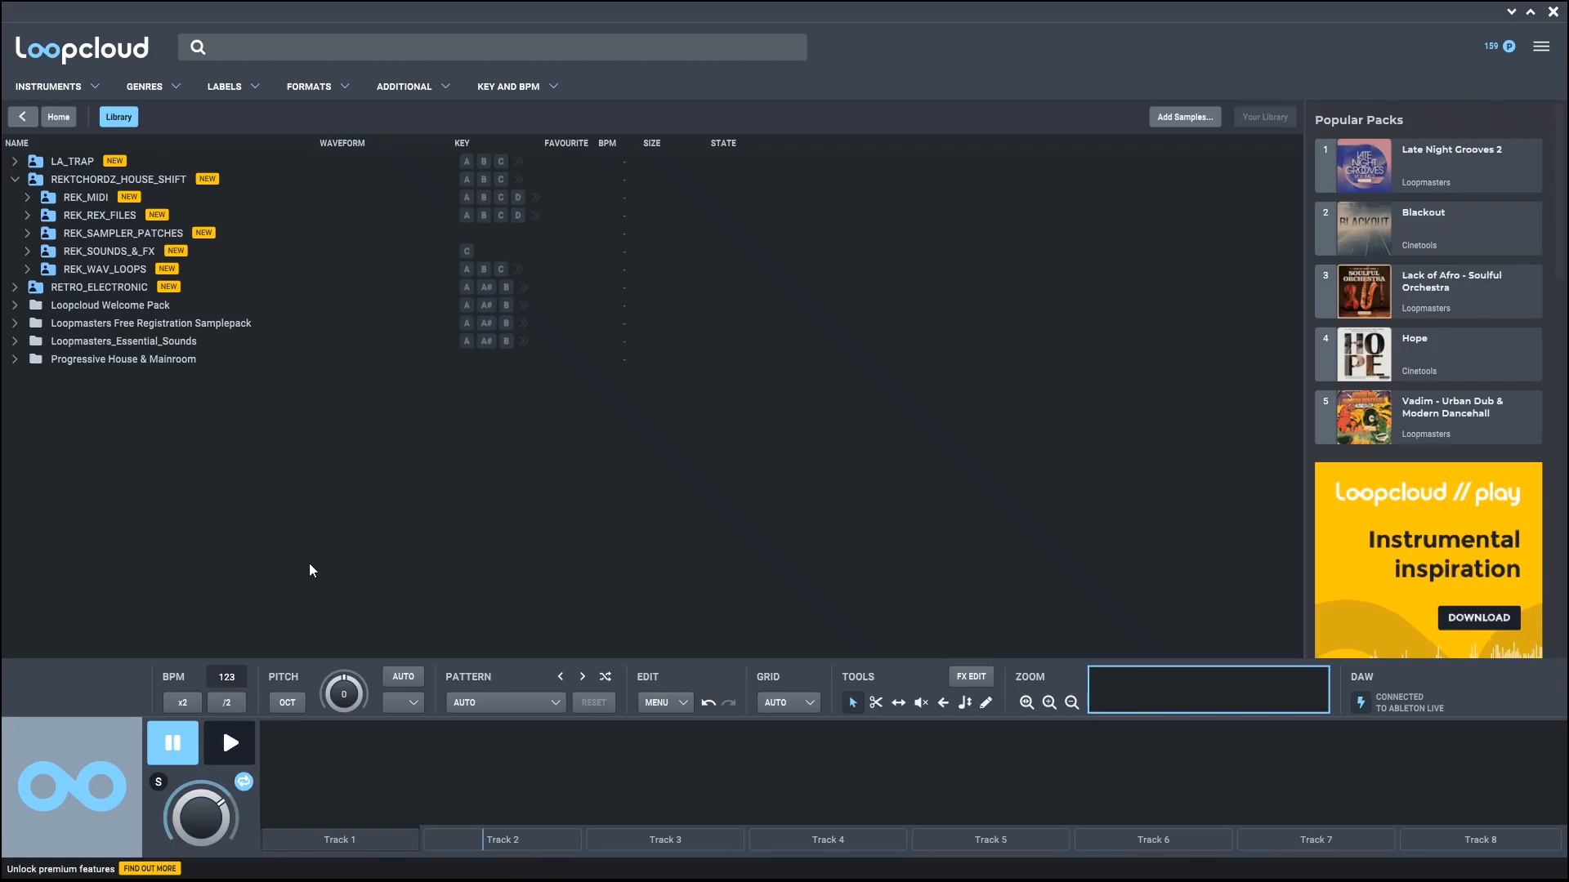
{"action": "left_click", "coordinate": [29, 269]}
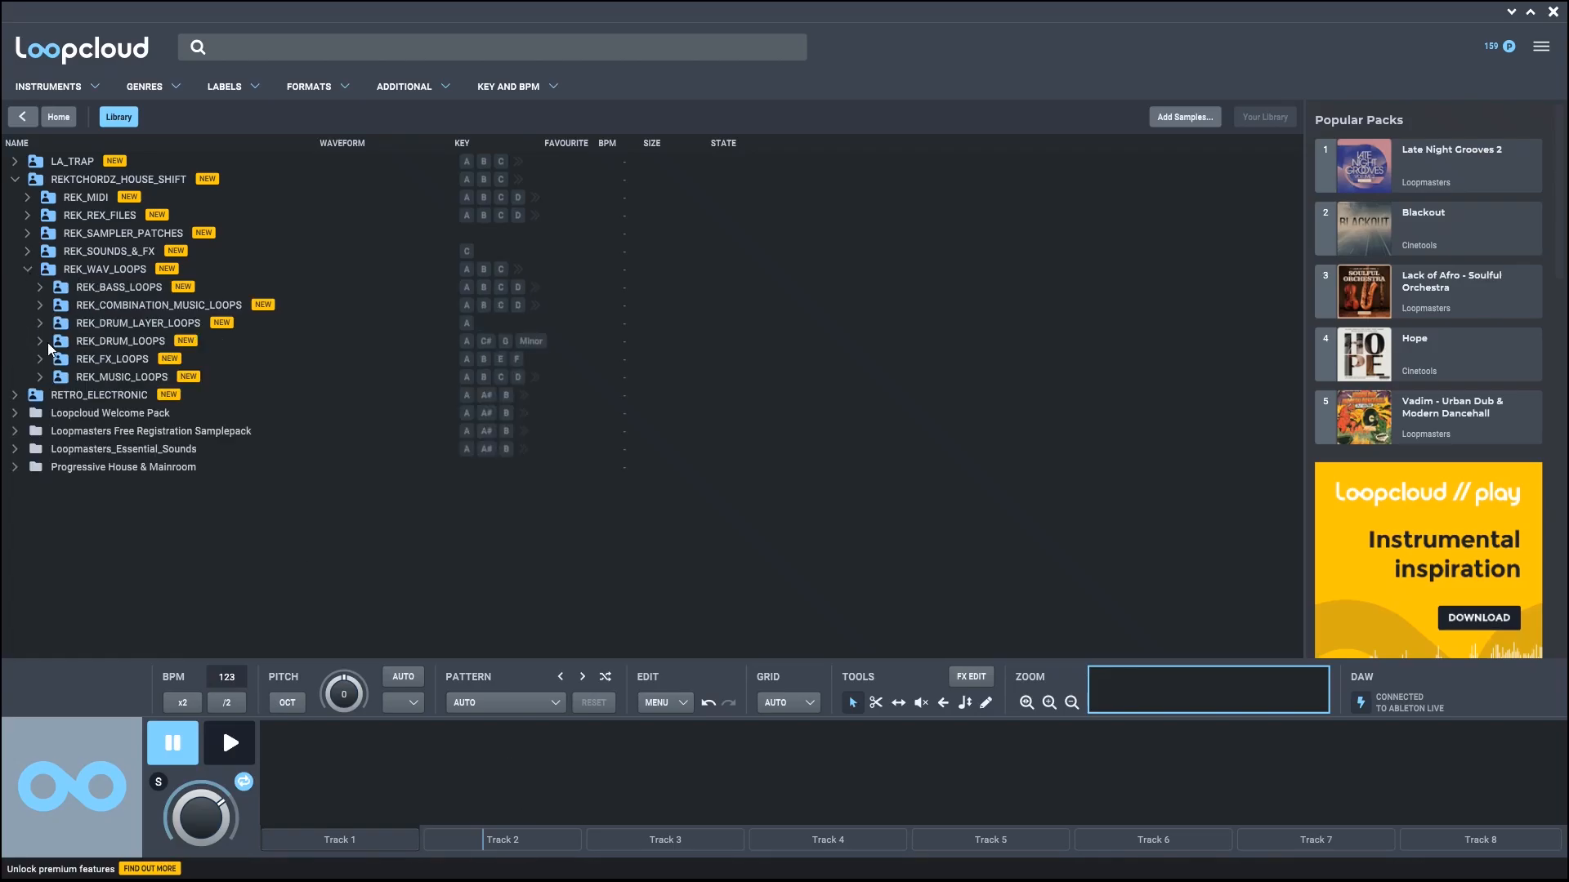
{"action": "left_click", "coordinate": [41, 342]}
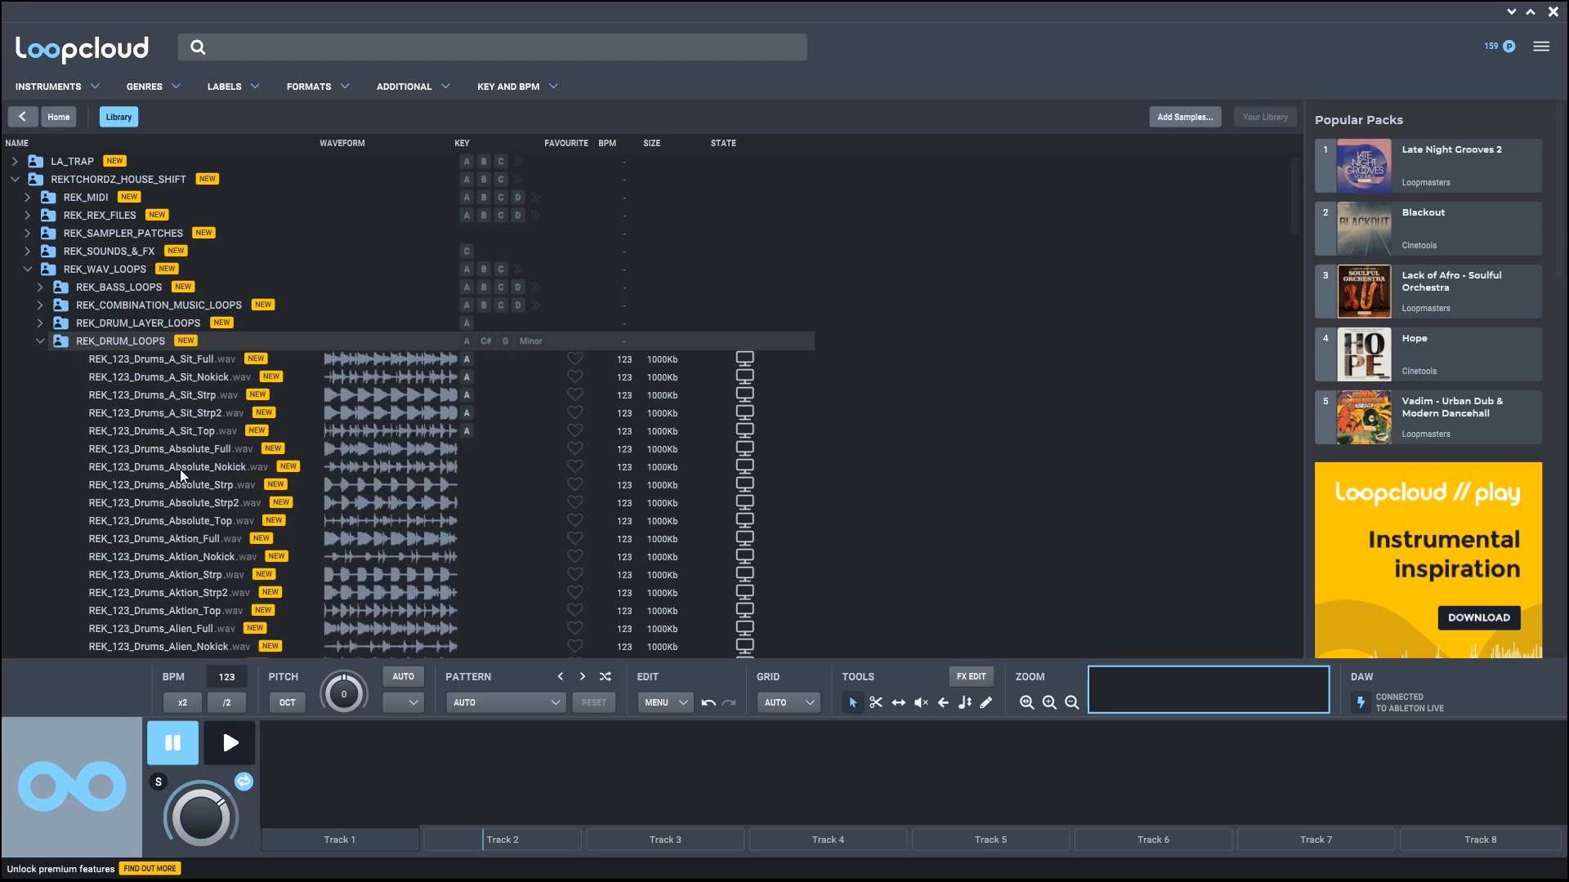
{"action": "left_click", "coordinate": [179, 433]}
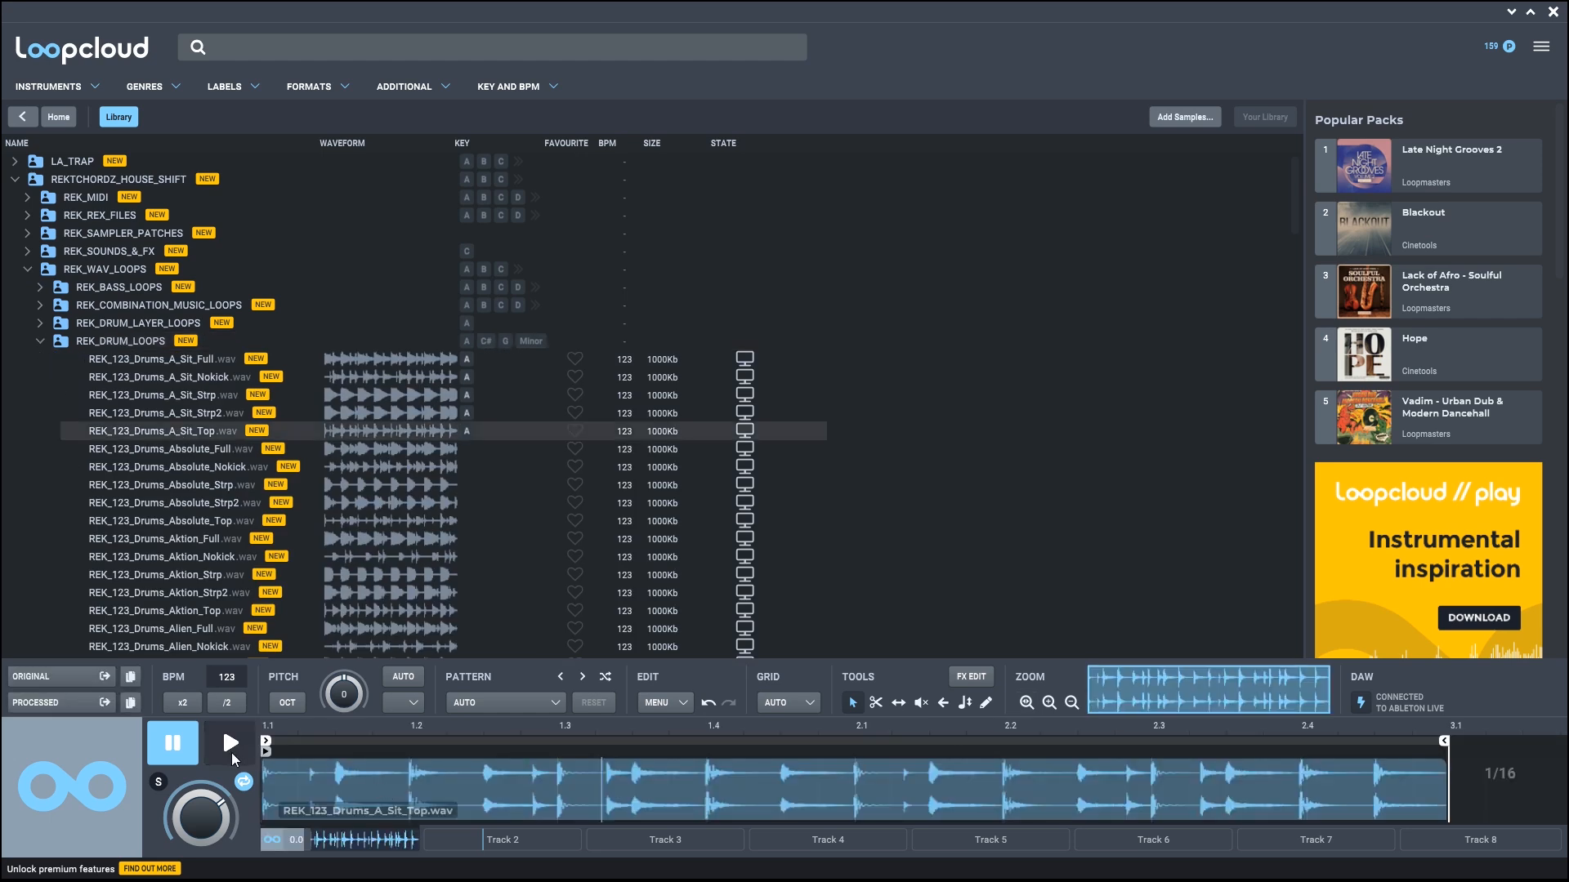
Step: Preview the drum loop on Track 1 and enlarge the waveform editor area
{"action": "left_click", "coordinate": [243, 741]}
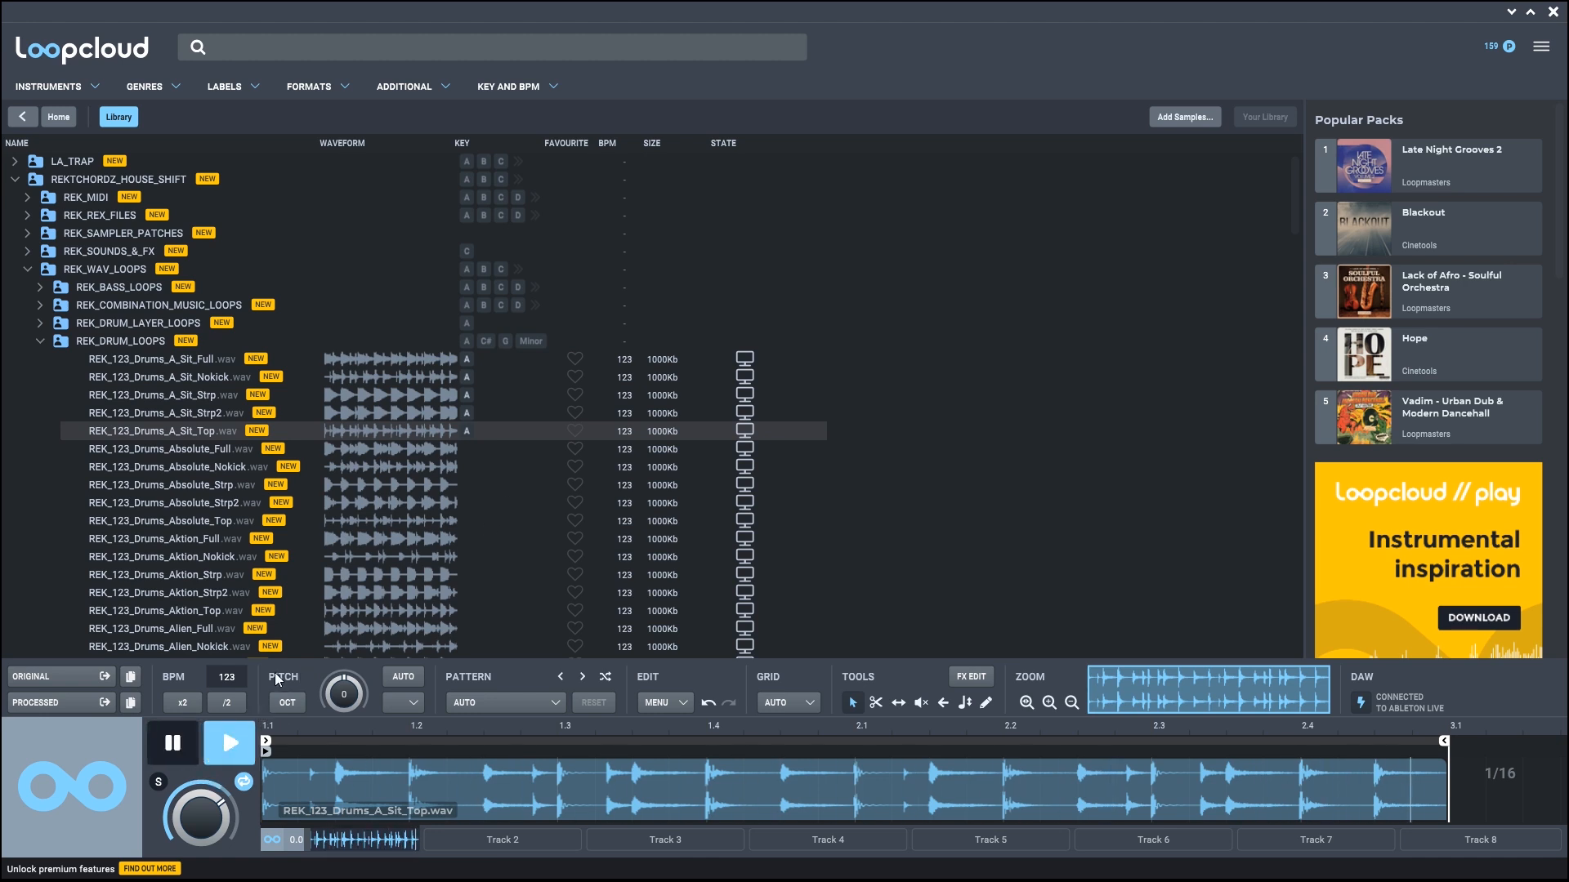
{"action": "key", "text": "space"}
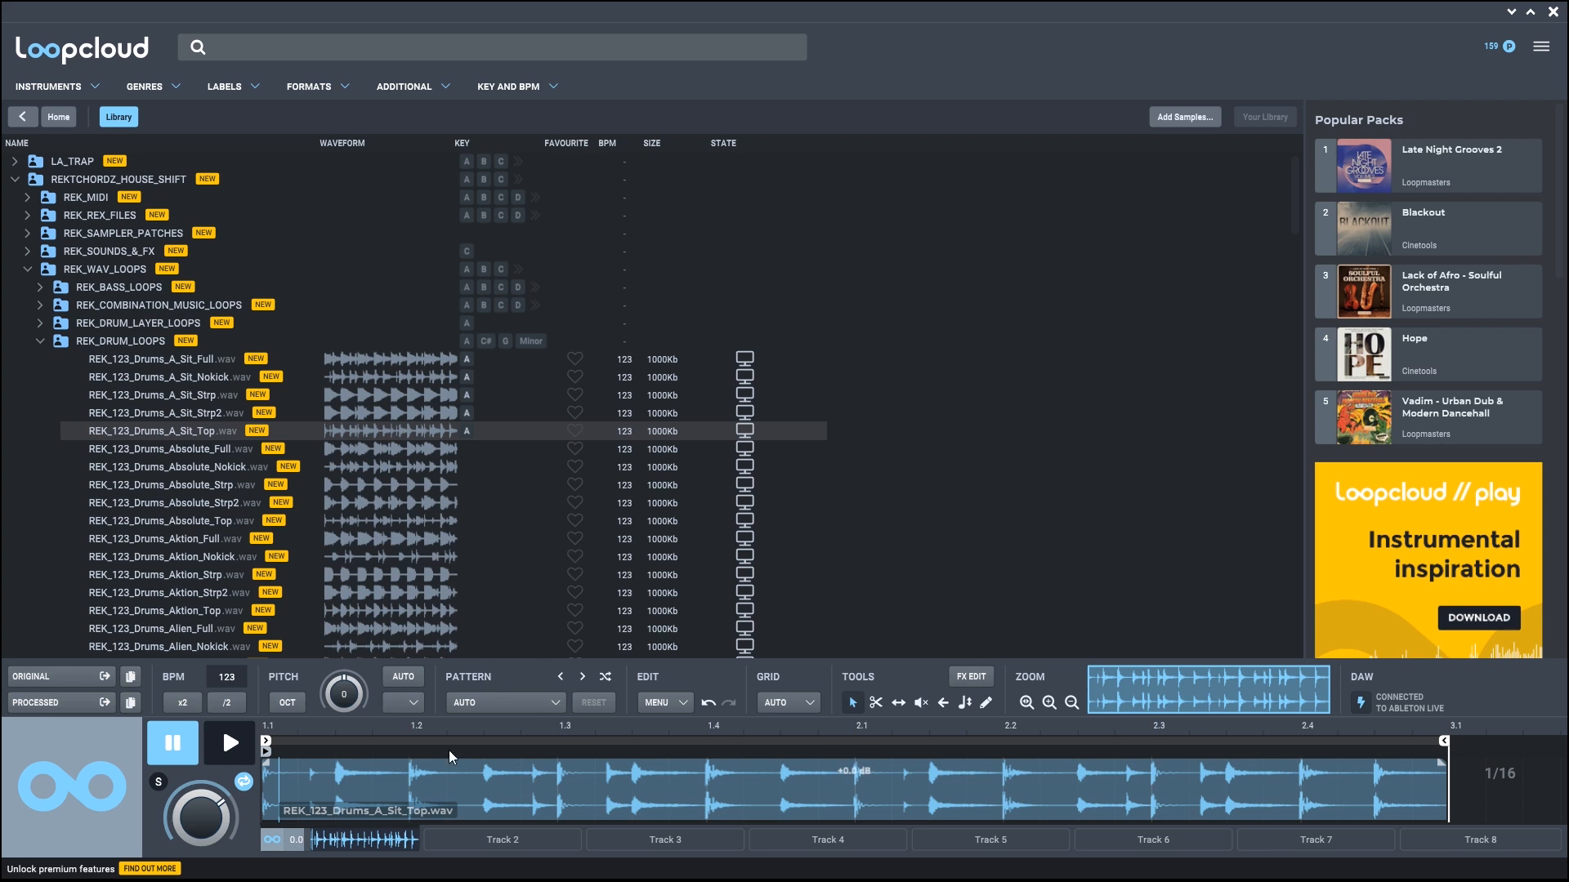
{"action": "left_click_drag", "start_coordinate": [495, 659], "coordinate": [497, 493]}
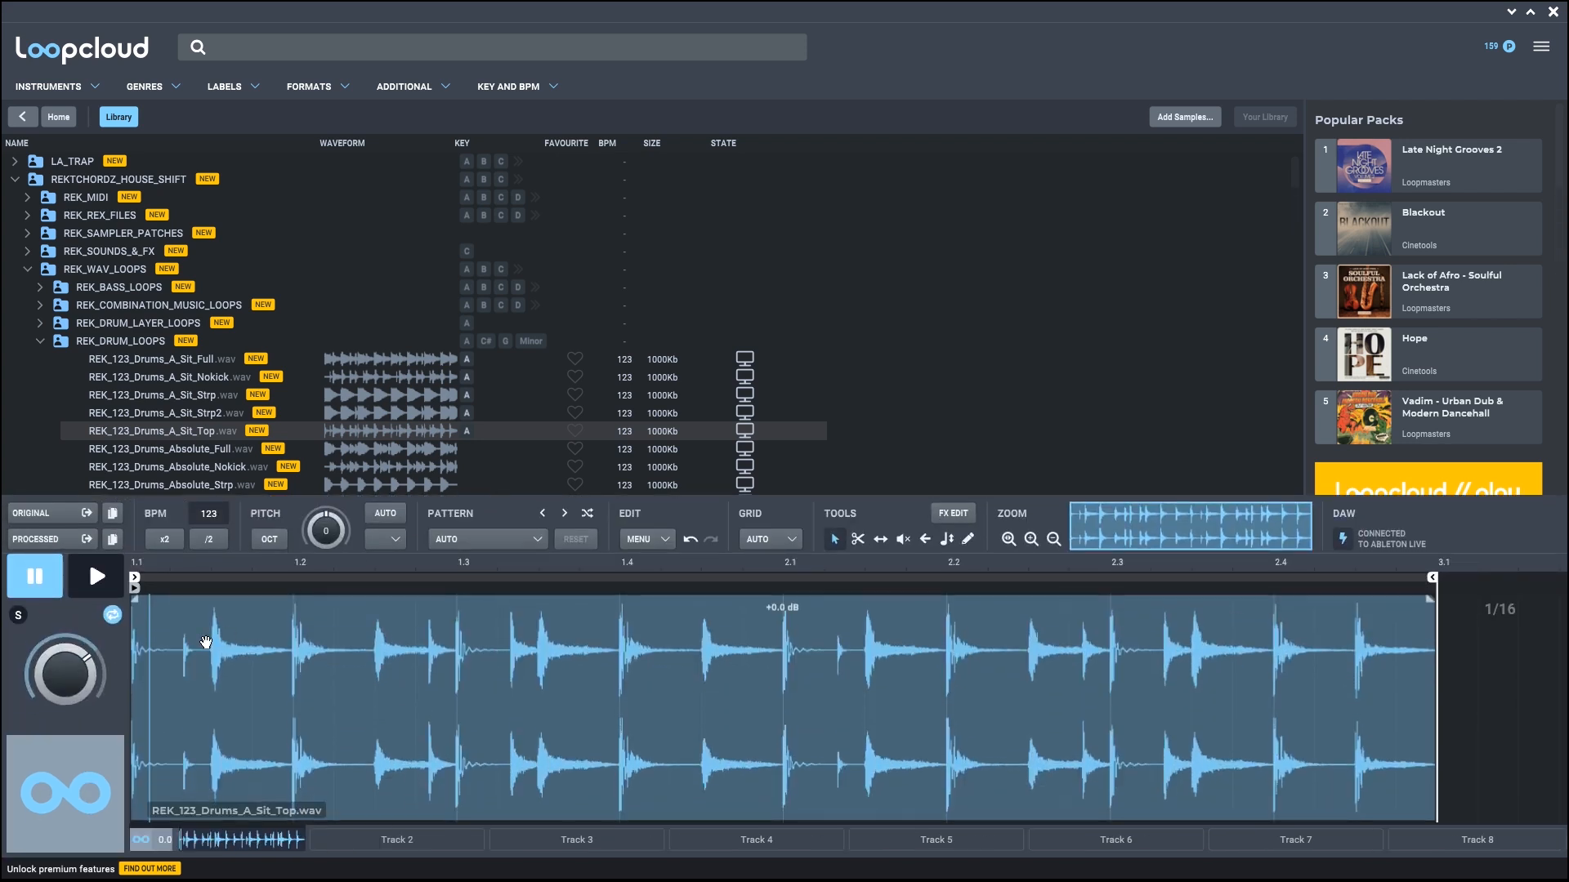
{"action": "left_click", "coordinate": [100, 582]}
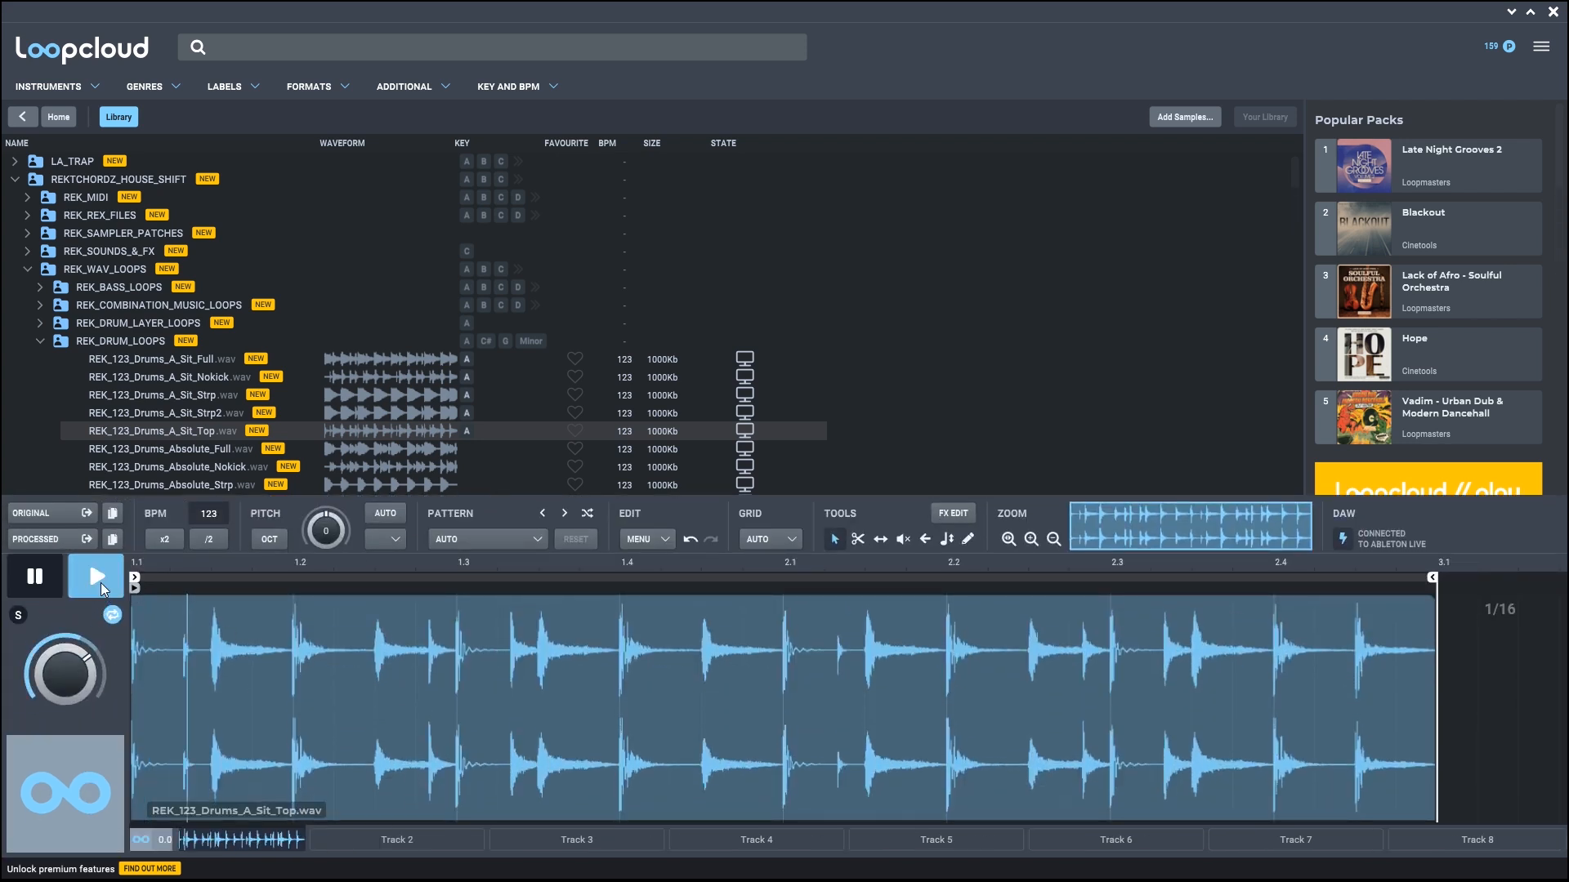
{"action": "left_click", "coordinate": [45, 583]}
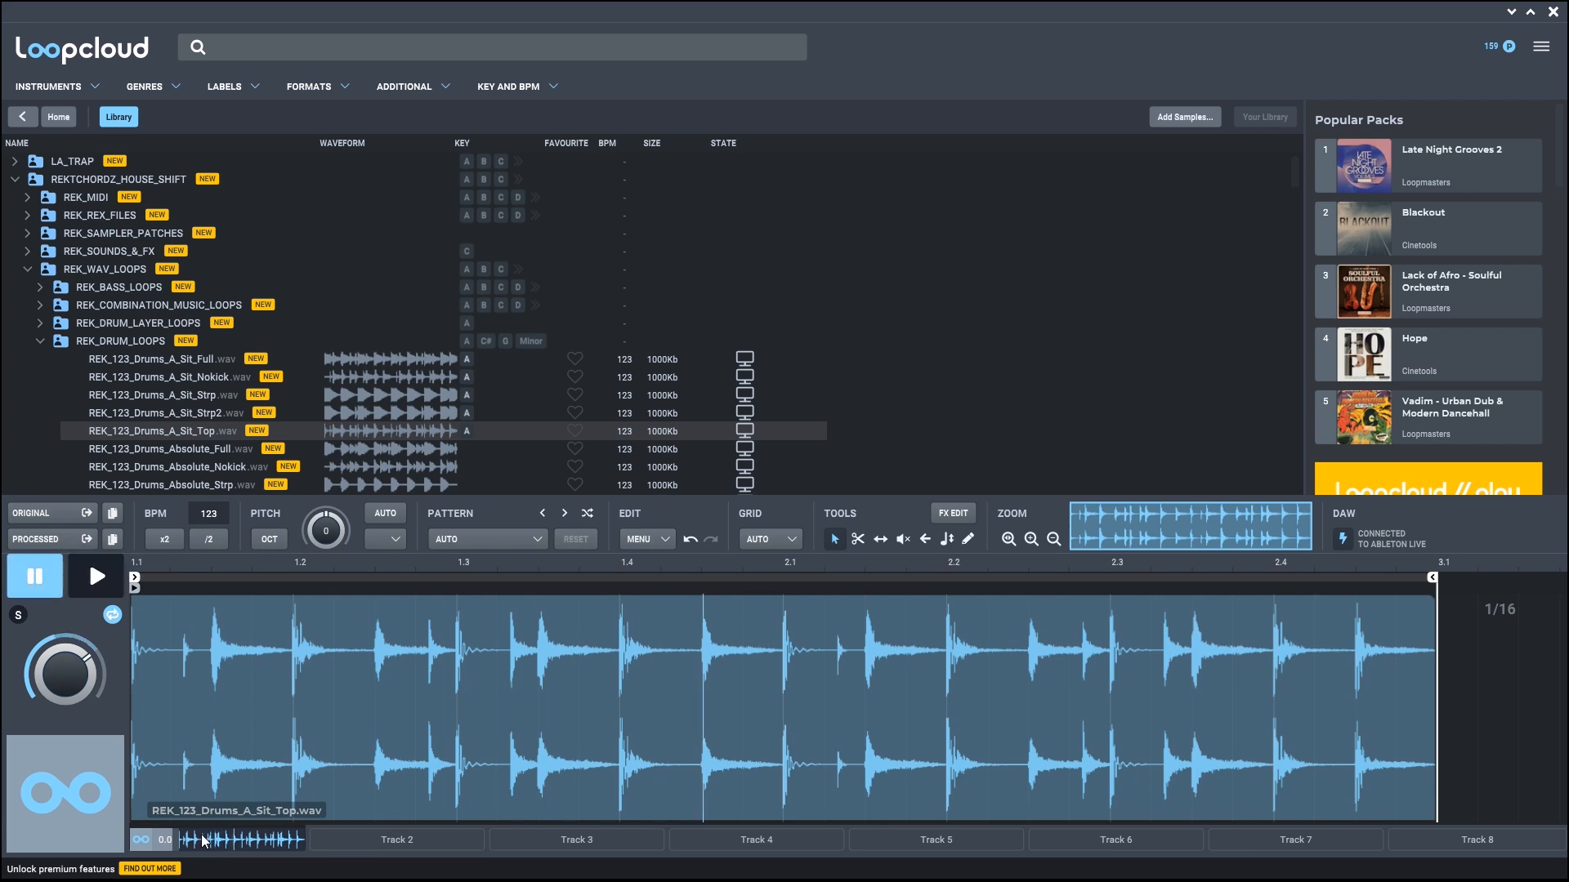
Step: Load REK_123_A_Bass_Boss.wav from the REK_BASS_LOOPS folder onto Track 2
{"action": "left_click", "coordinate": [368, 848]}
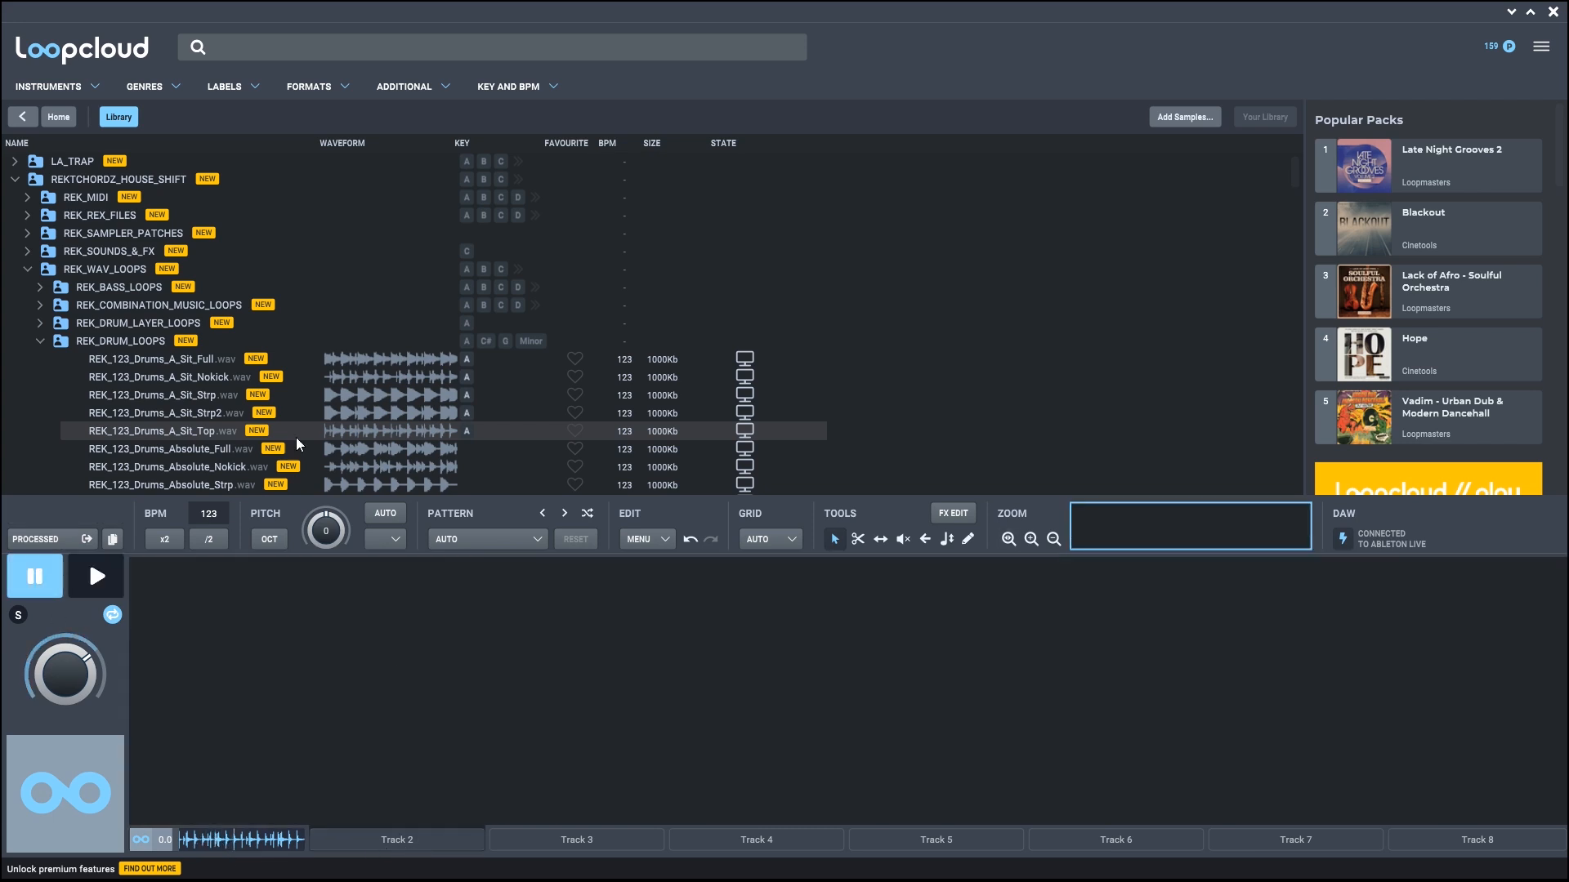
{"action": "left_click", "coordinate": [41, 343]}
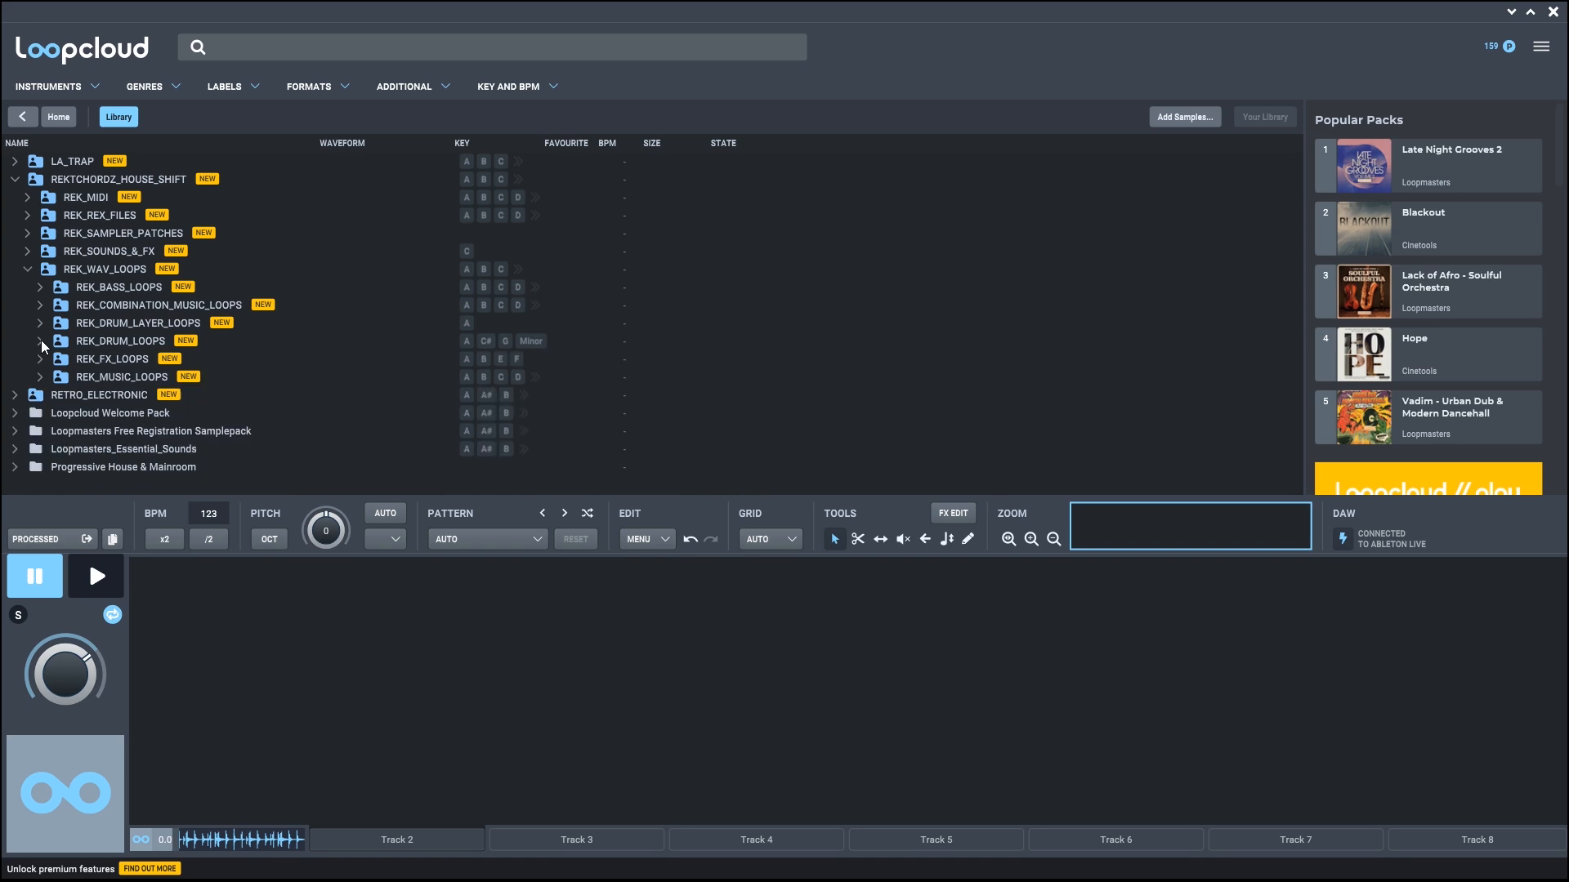
{"action": "left_click", "coordinate": [41, 287]}
{"action": "left_click", "coordinate": [160, 308]}
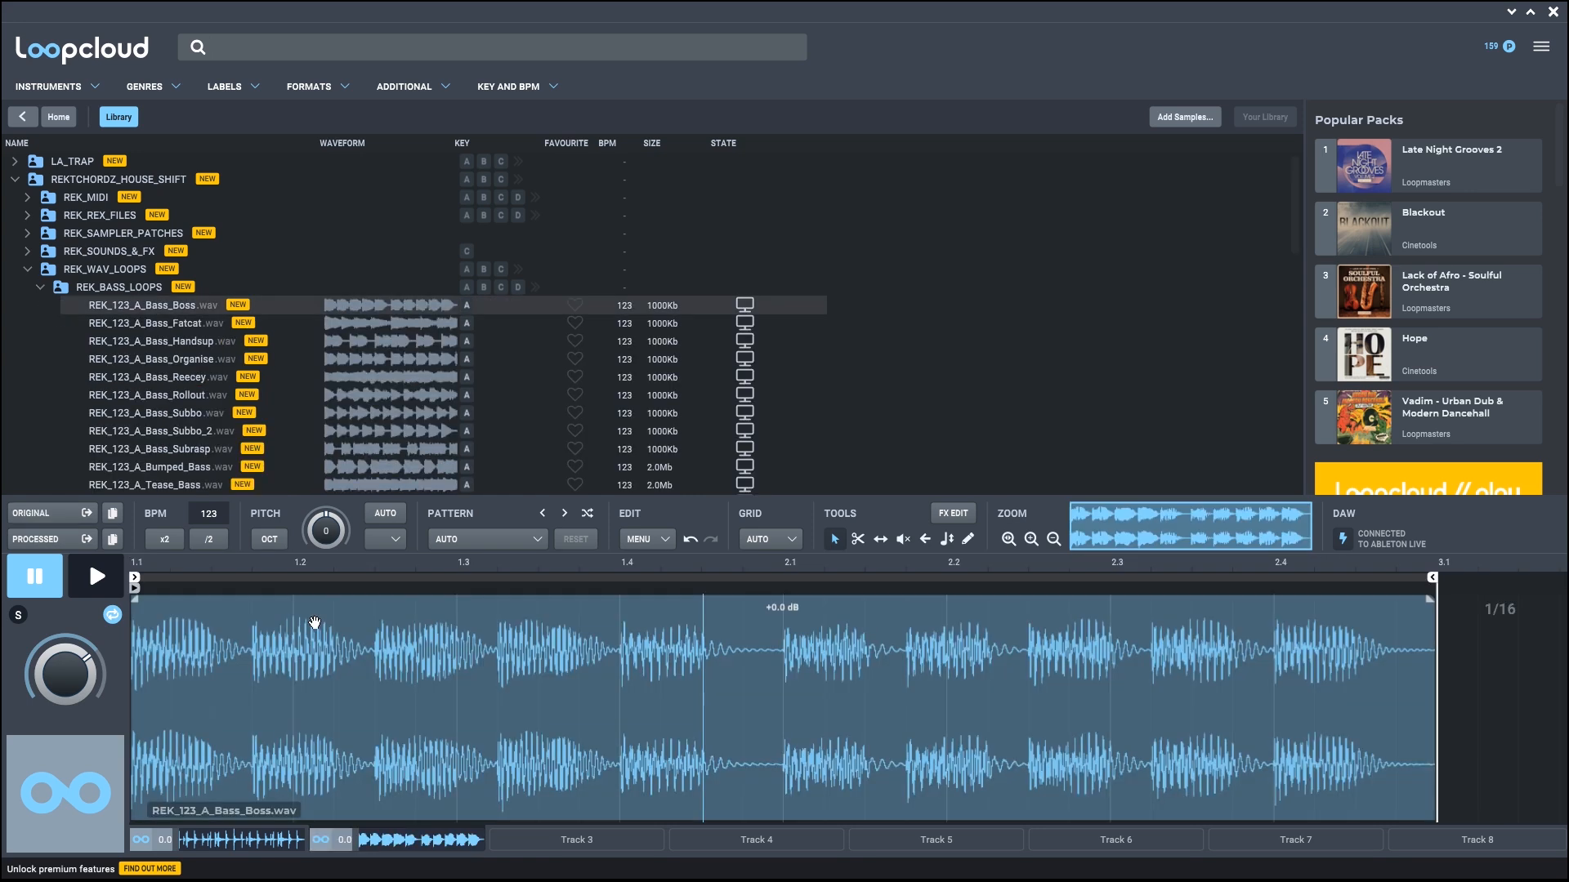
Step: Play the drum and bass loops together and lower the Track 2 volume to -7.0 dB
{"action": "left_click", "coordinate": [96, 577]}
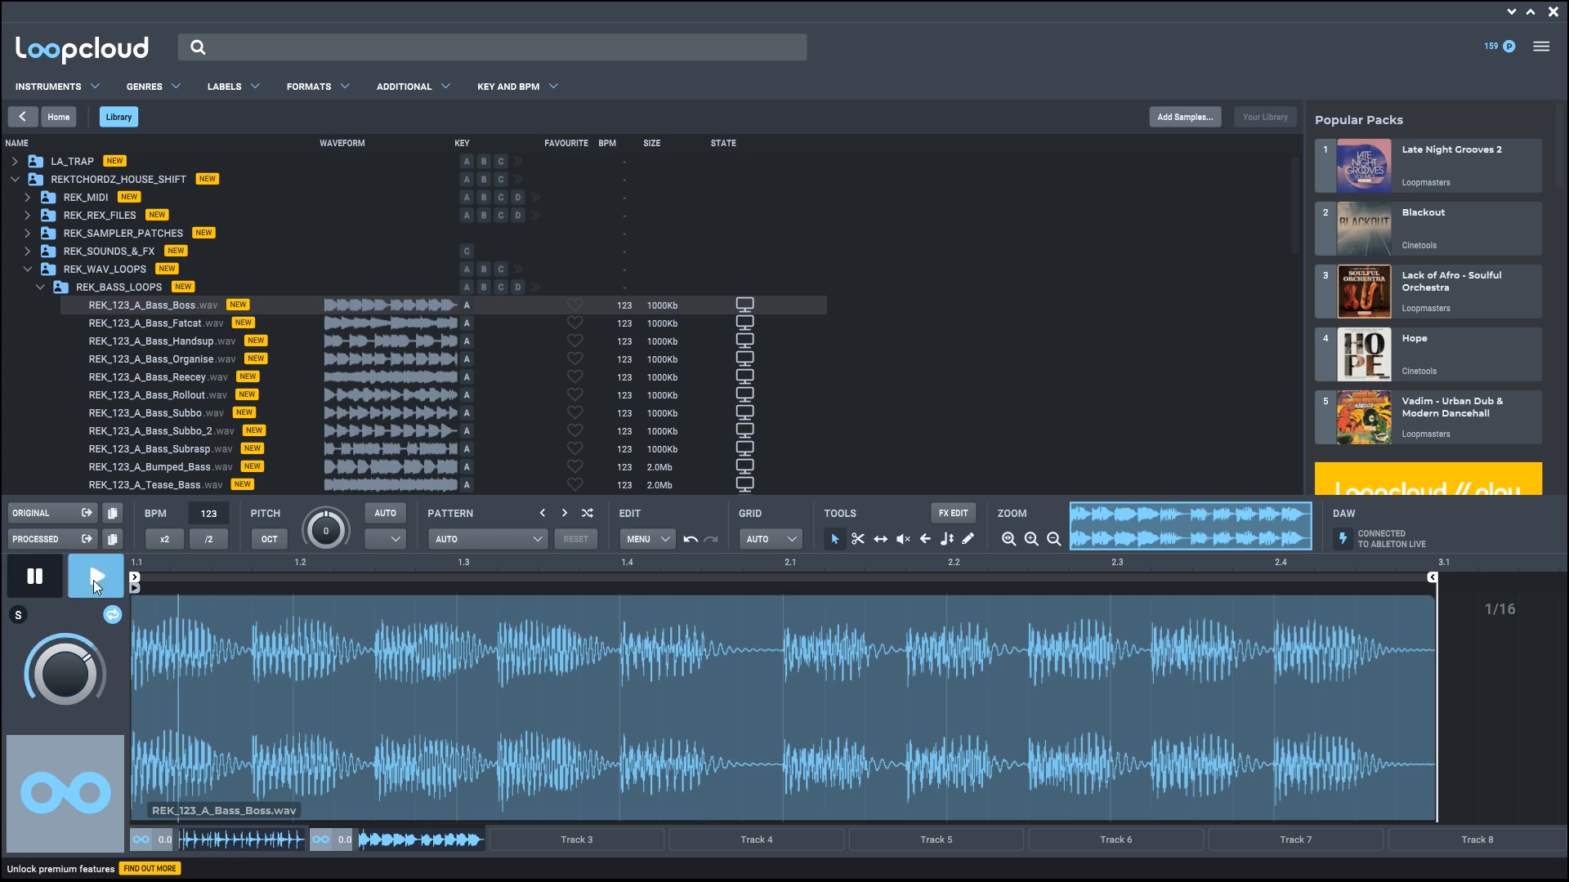
{"action": "left_click", "coordinate": [49, 580]}
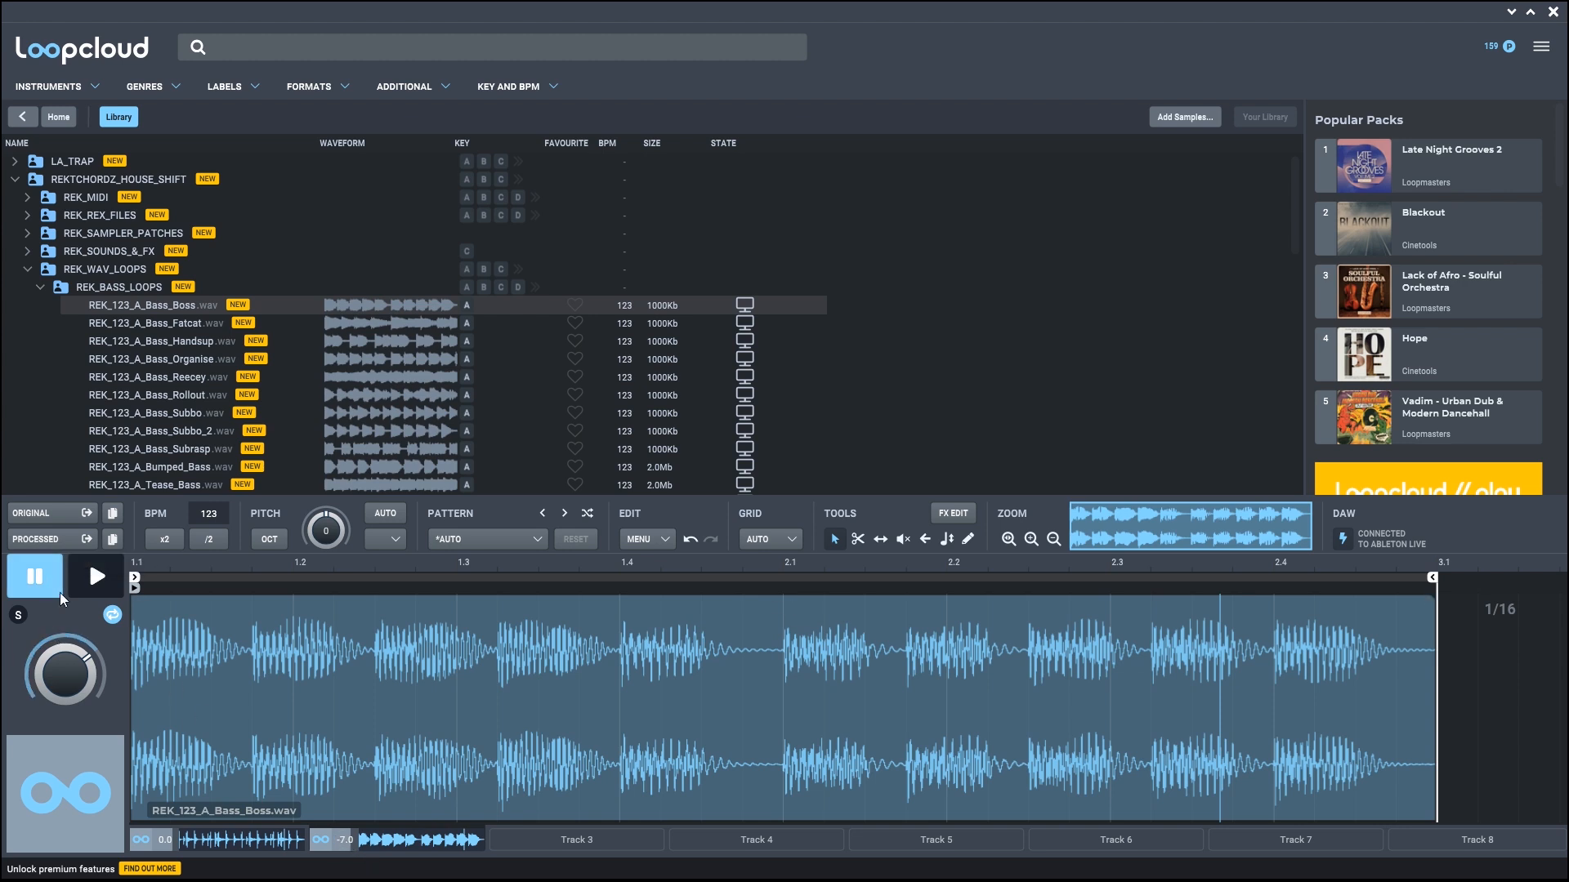
{"action": "left_click", "coordinate": [112, 591]}
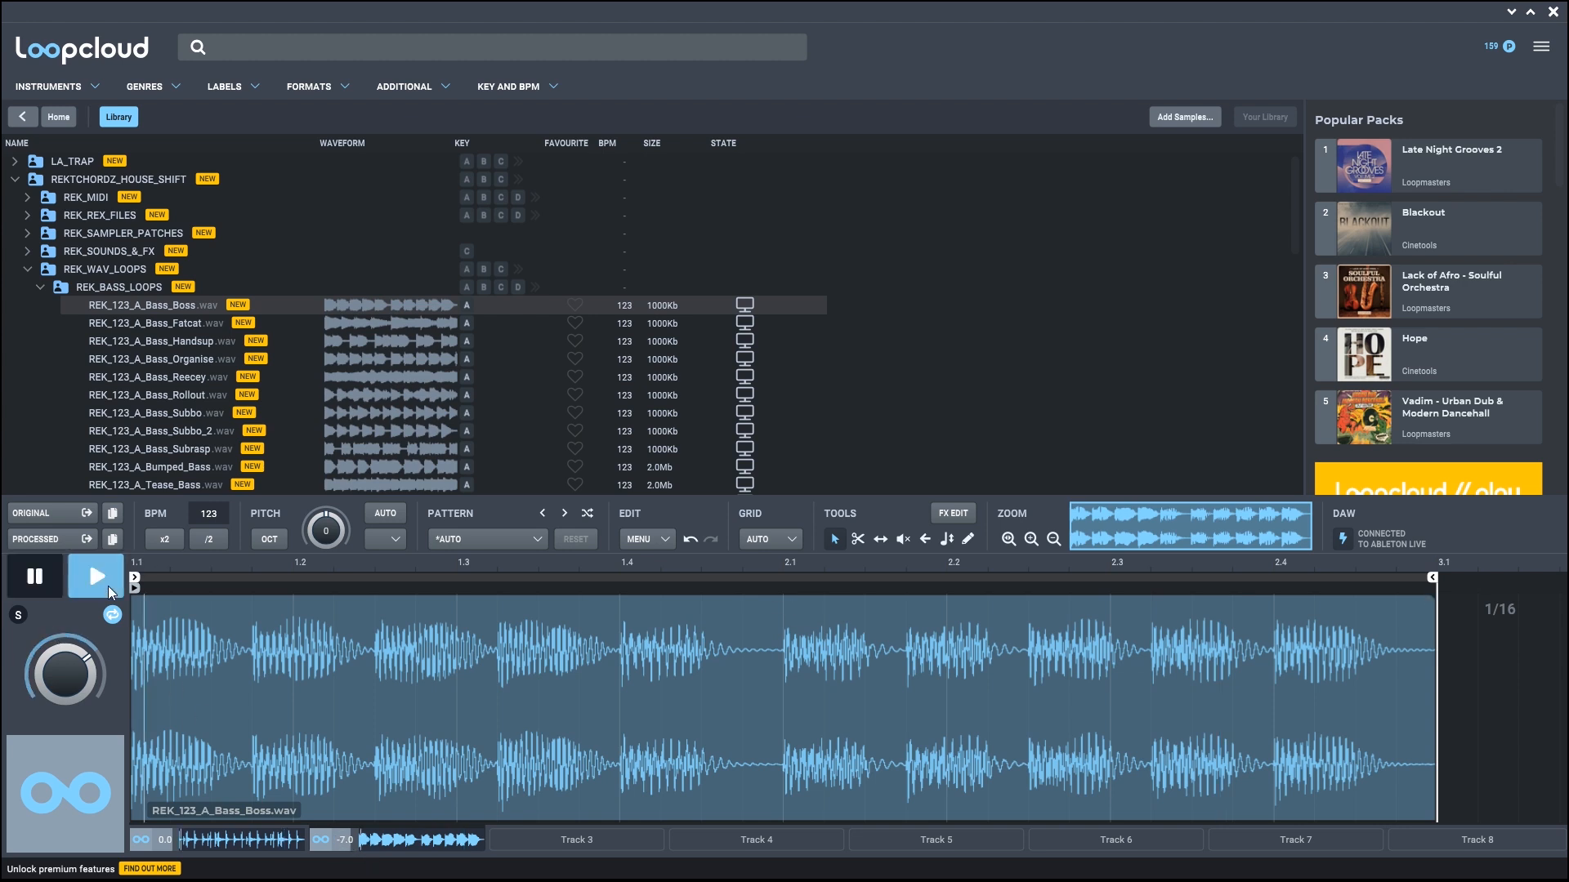
{"action": "left_click", "coordinate": [39, 576]}
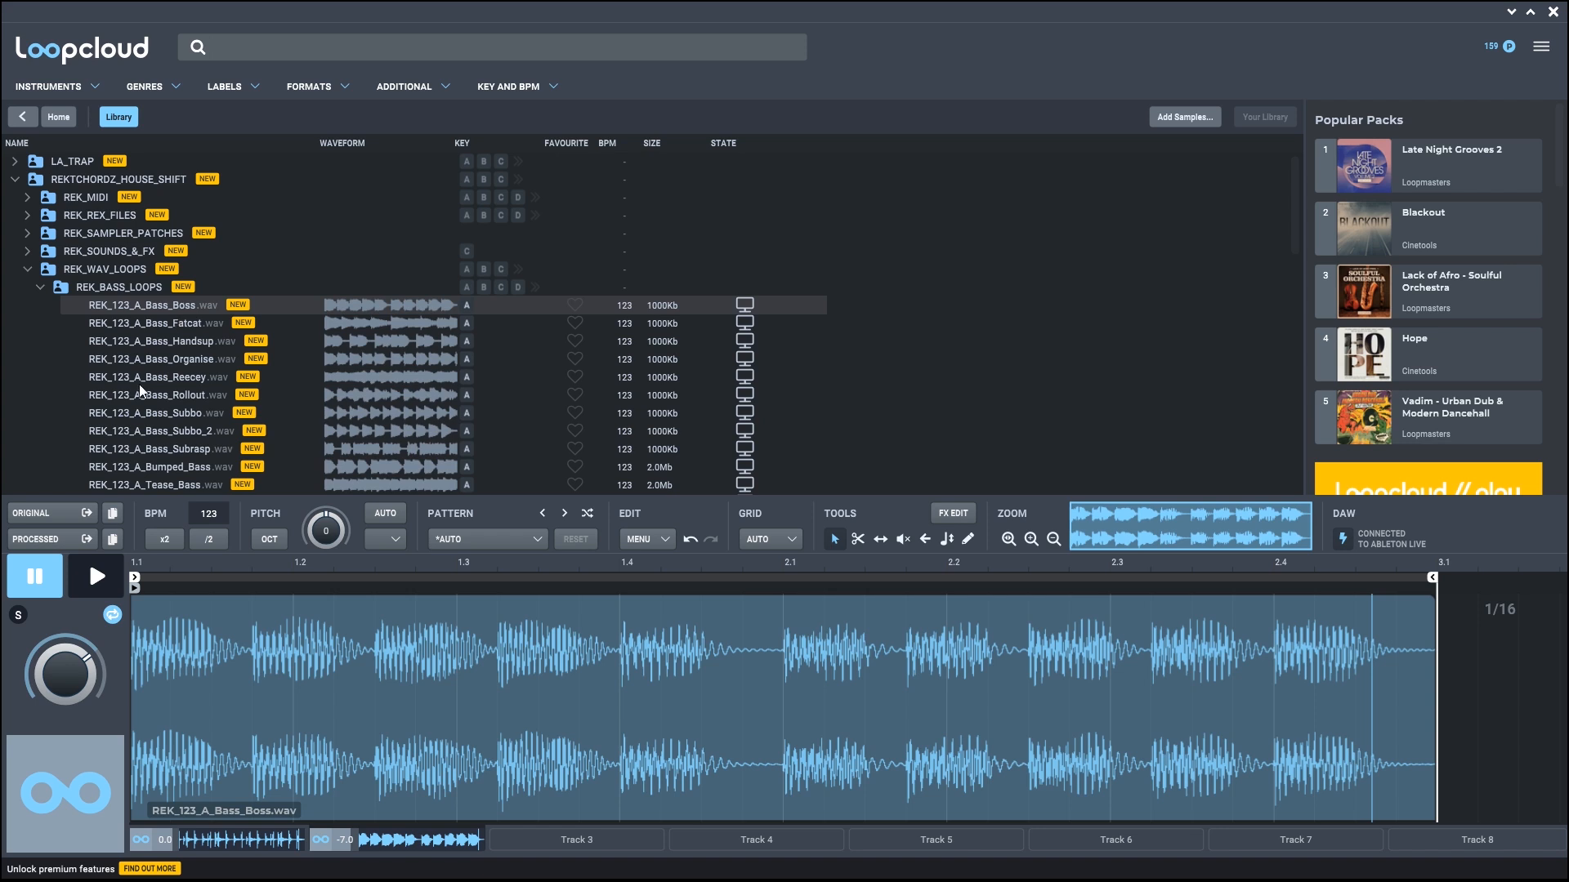
Step: Audition the Handsup, Organise and Reecey bass loops on Track 2 against the drums, and settle on REK_123_A_Bass_Fatcat.wav
{"action": "left_click", "coordinate": [91, 577]}
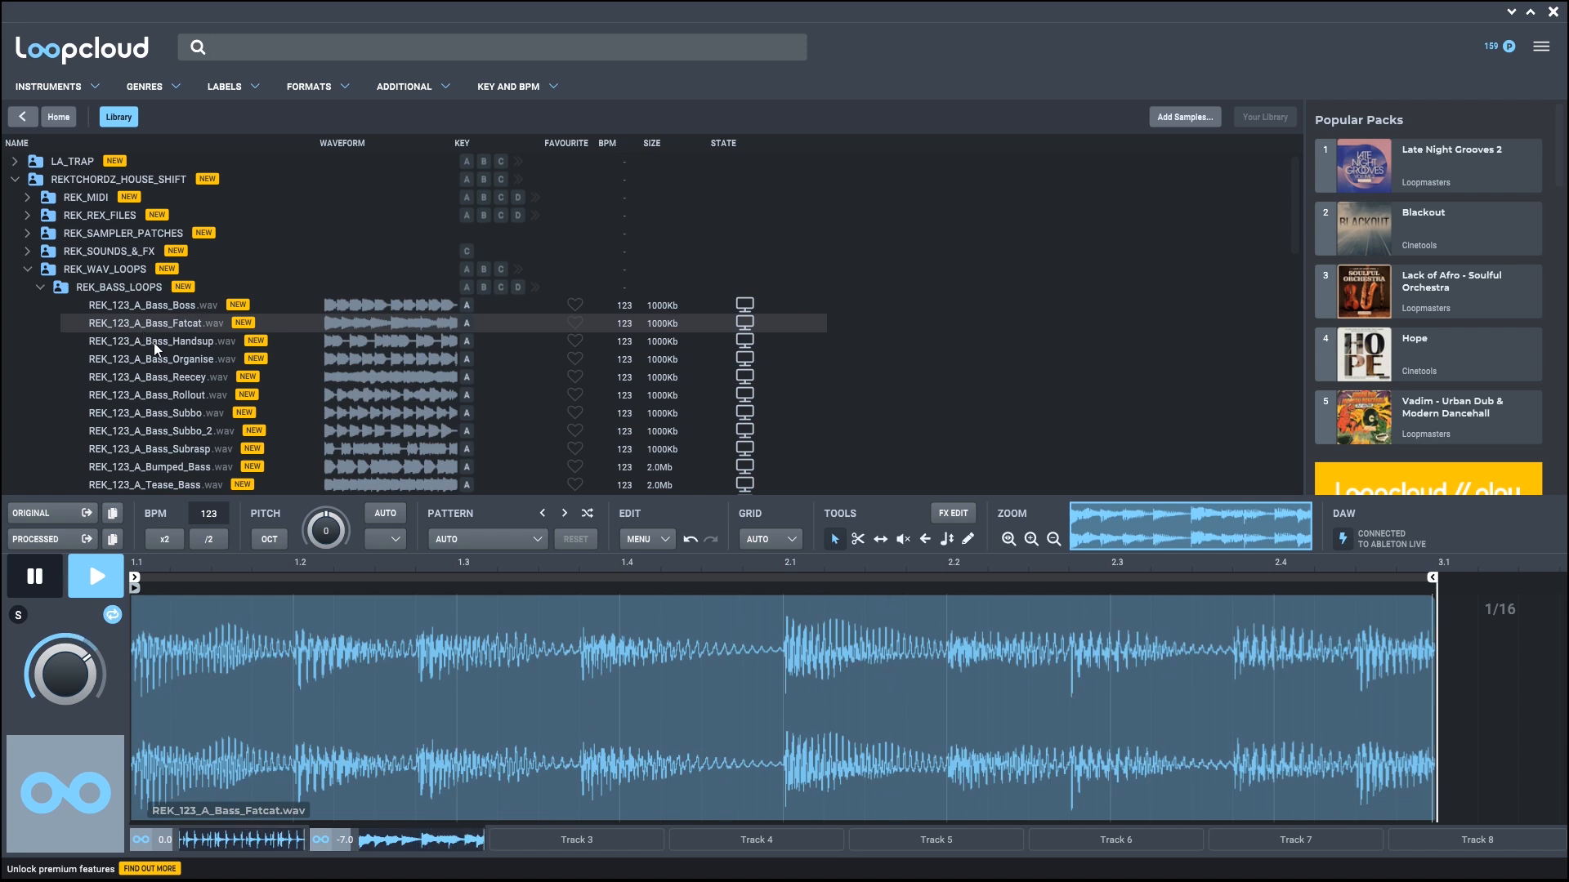
{"action": "left_click", "coordinate": [153, 342]}
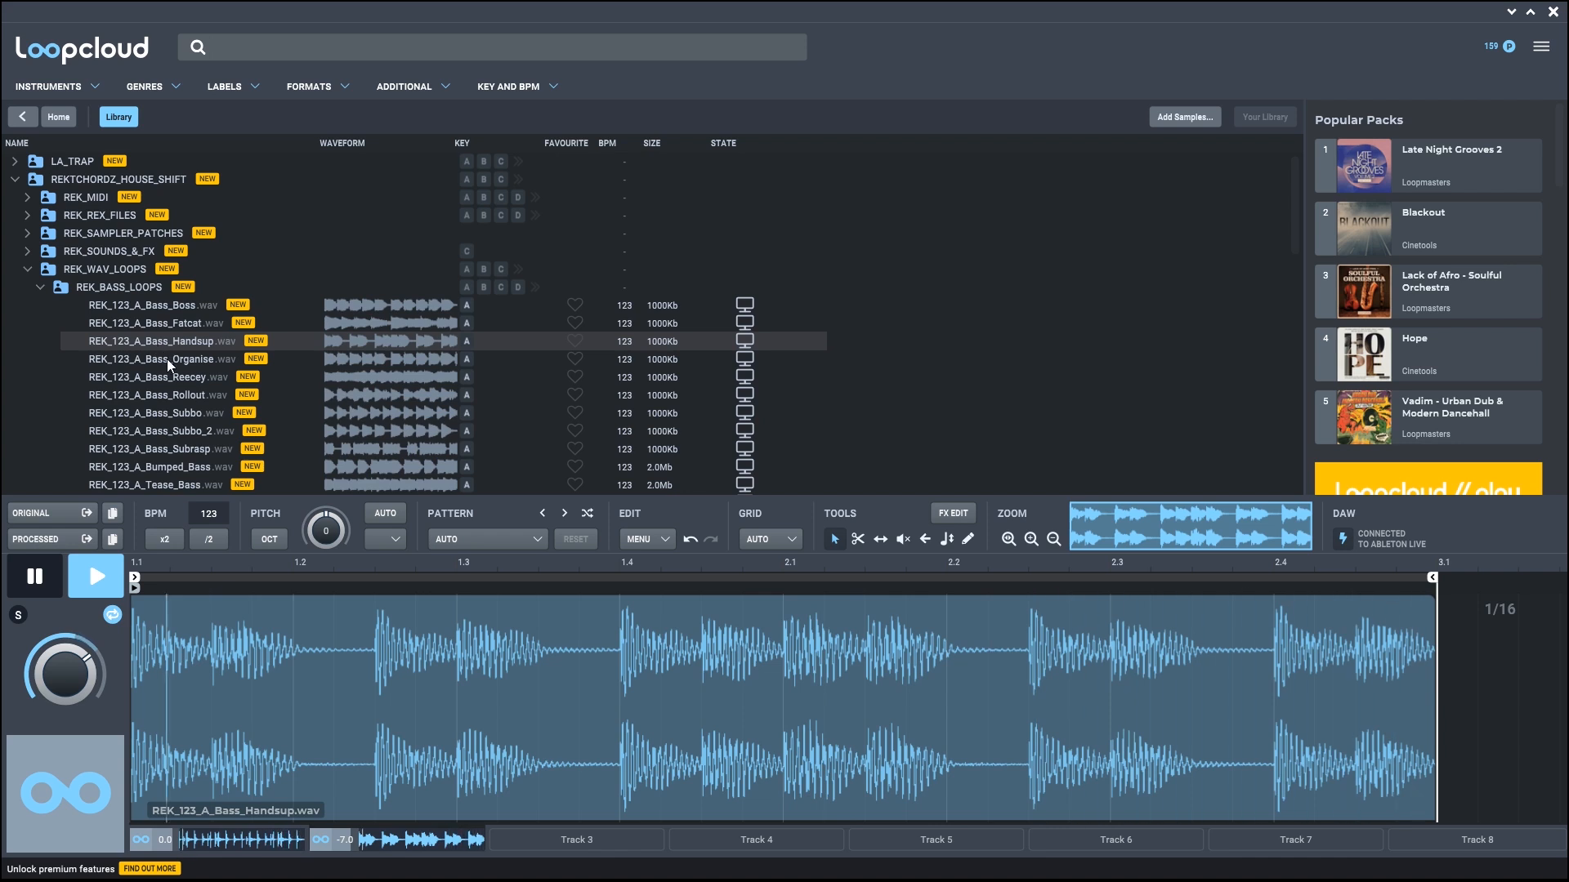
{"action": "left_click", "coordinate": [167, 359]}
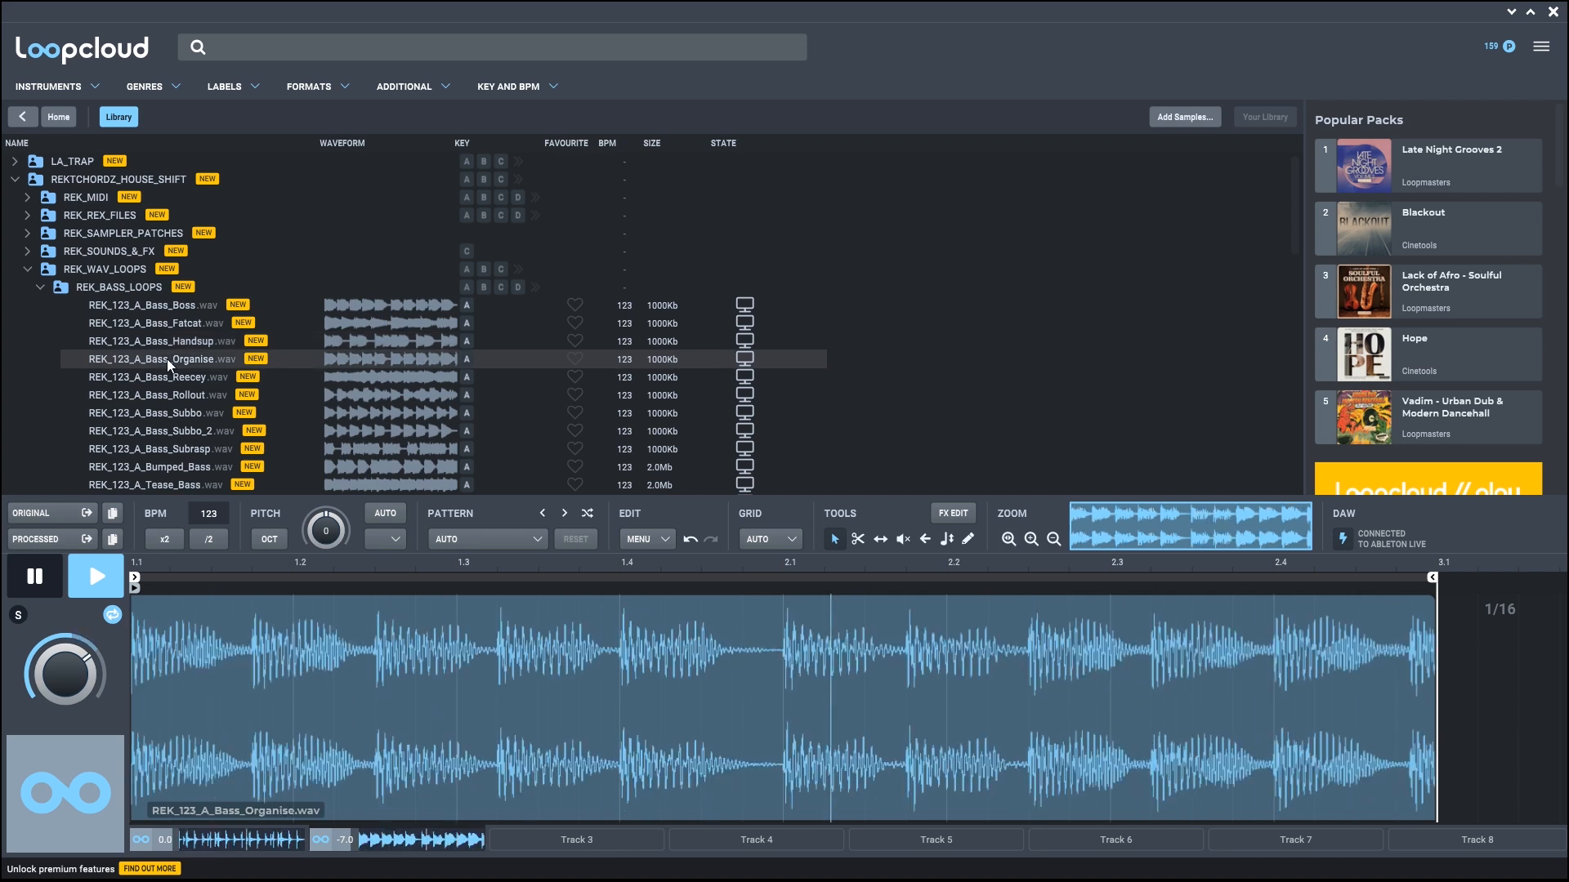
{"action": "left_click", "coordinate": [178, 378]}
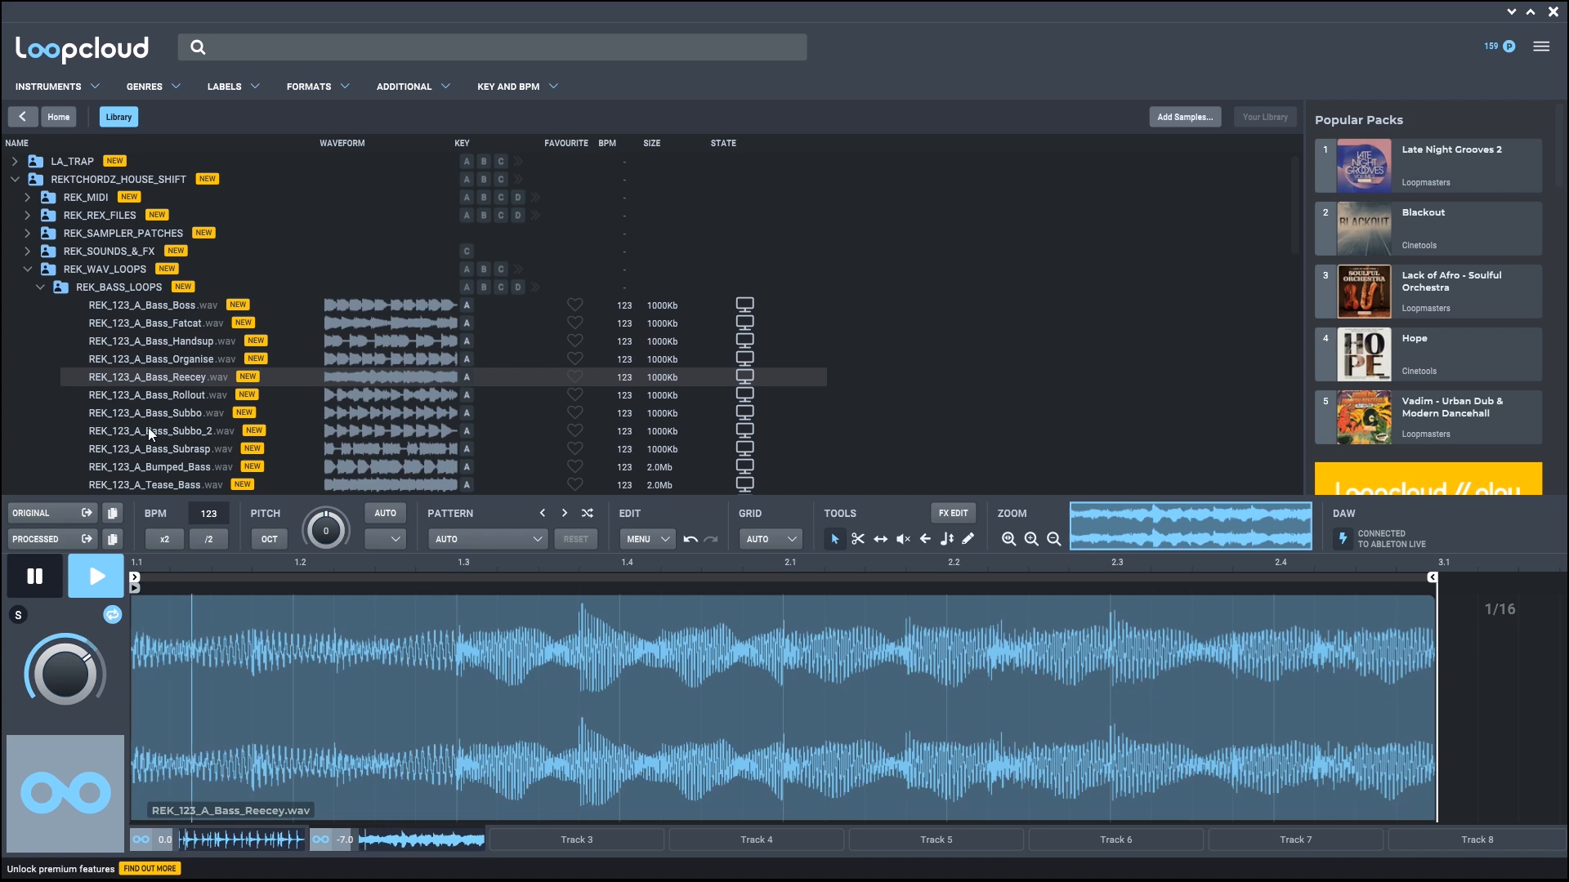
{"action": "left_click", "coordinate": [164, 328]}
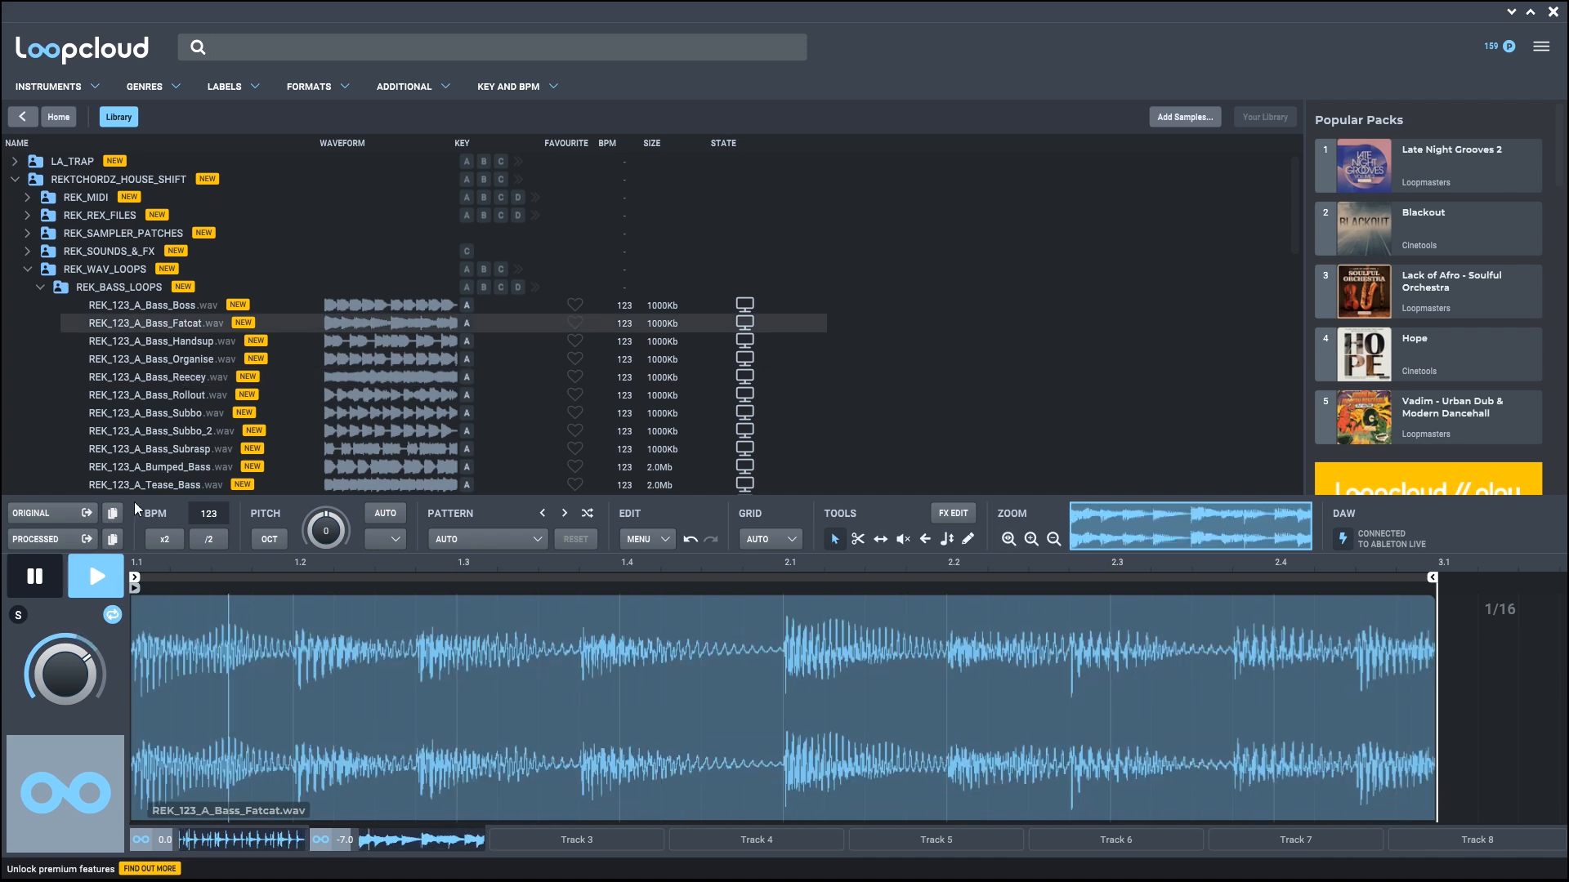
{"action": "left_click", "coordinate": [35, 577]}
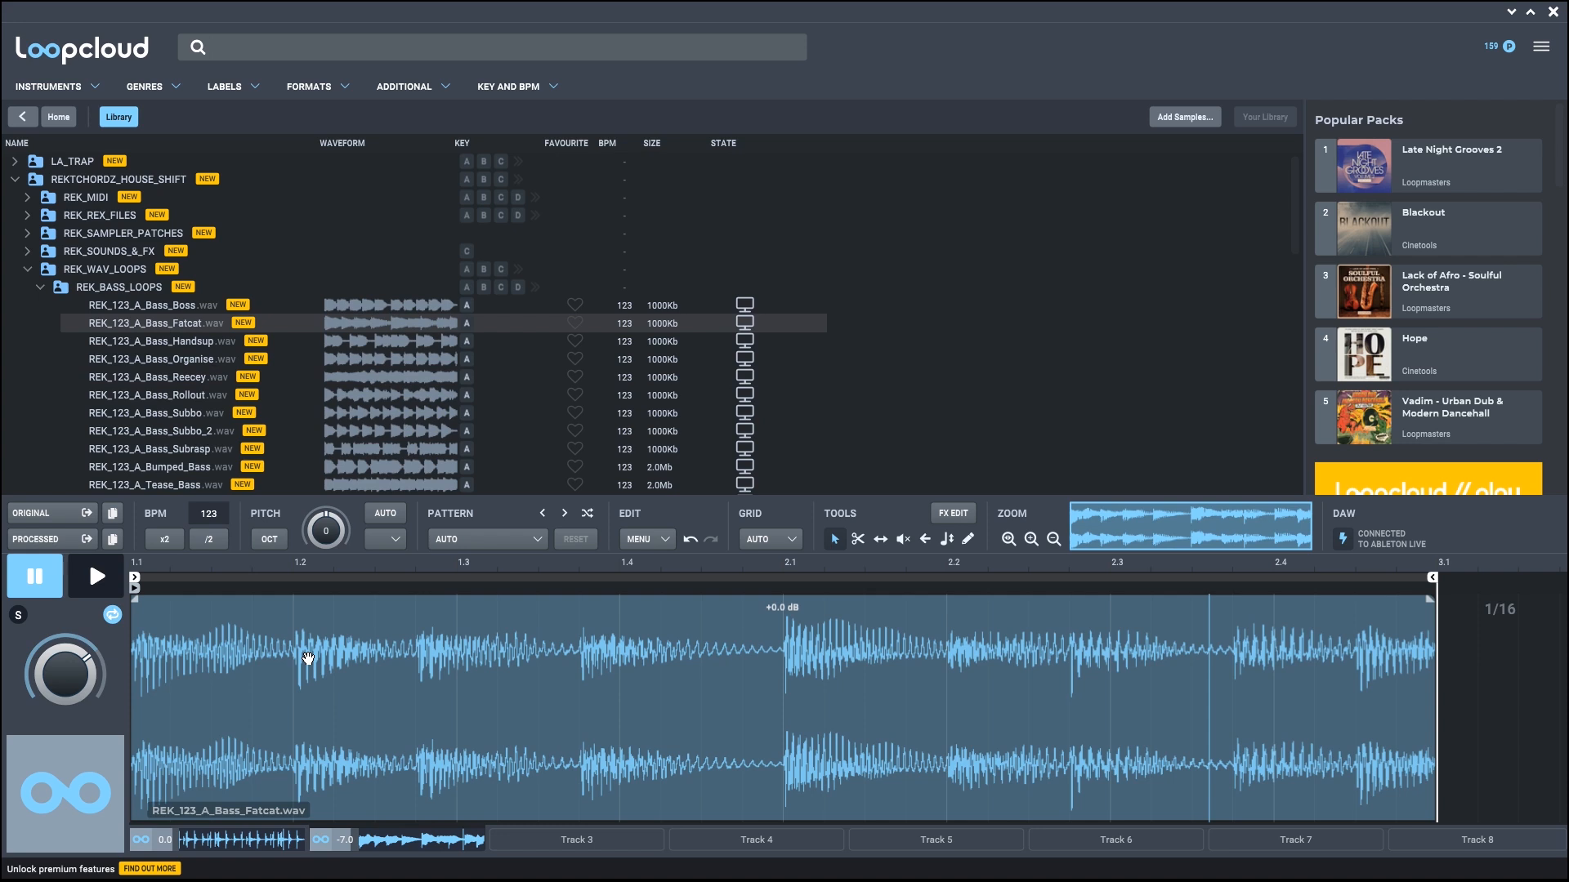
Step: Slice the Fatcat loop a sixteenth before beat 1.4 and at 2.1, reverse the slice between the cuts, and preview it
{"action": "left_click", "coordinate": [858, 540]}
{"action": "left_click", "coordinate": [579, 690]}
{"action": "left_click", "coordinate": [781, 670]}
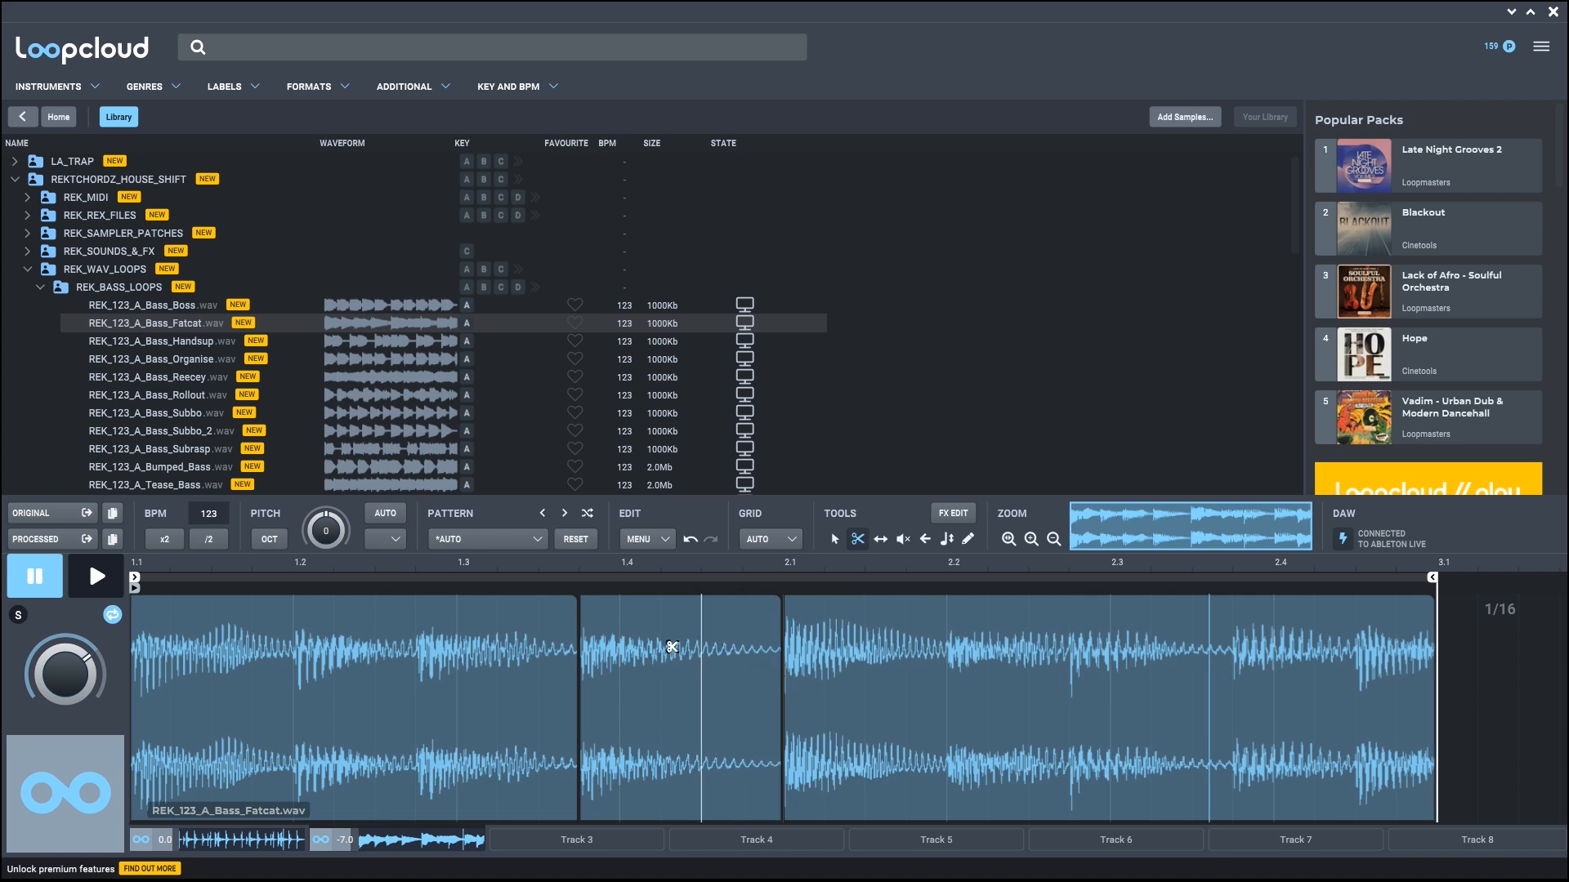
{"action": "left_click", "coordinate": [925, 539]}
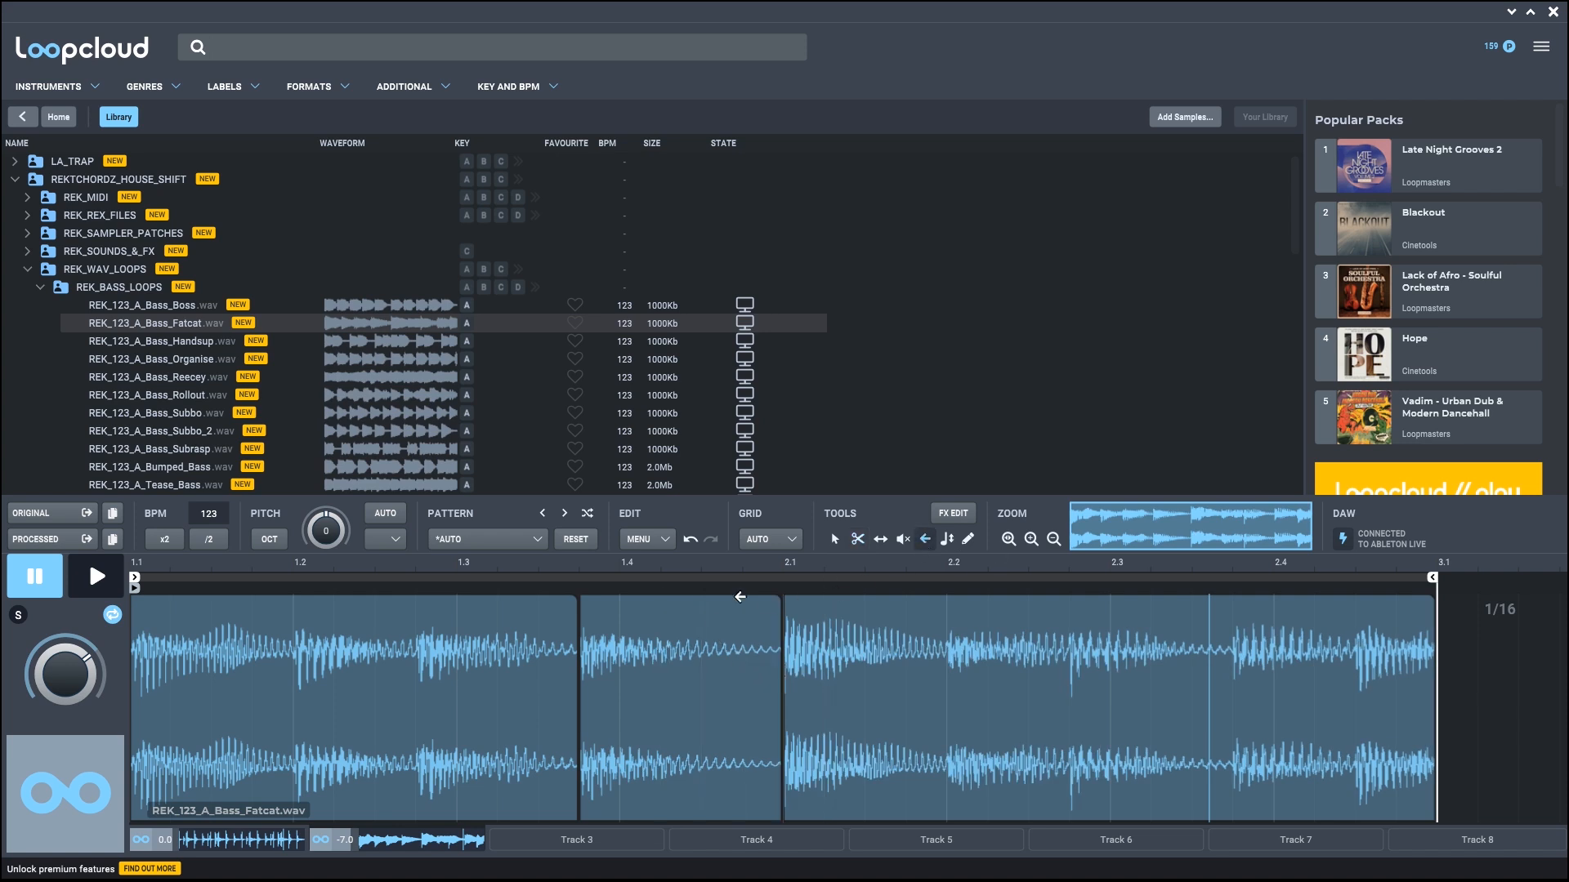
{"action": "left_click", "coordinate": [629, 663]}
{"action": "key", "text": "space"}
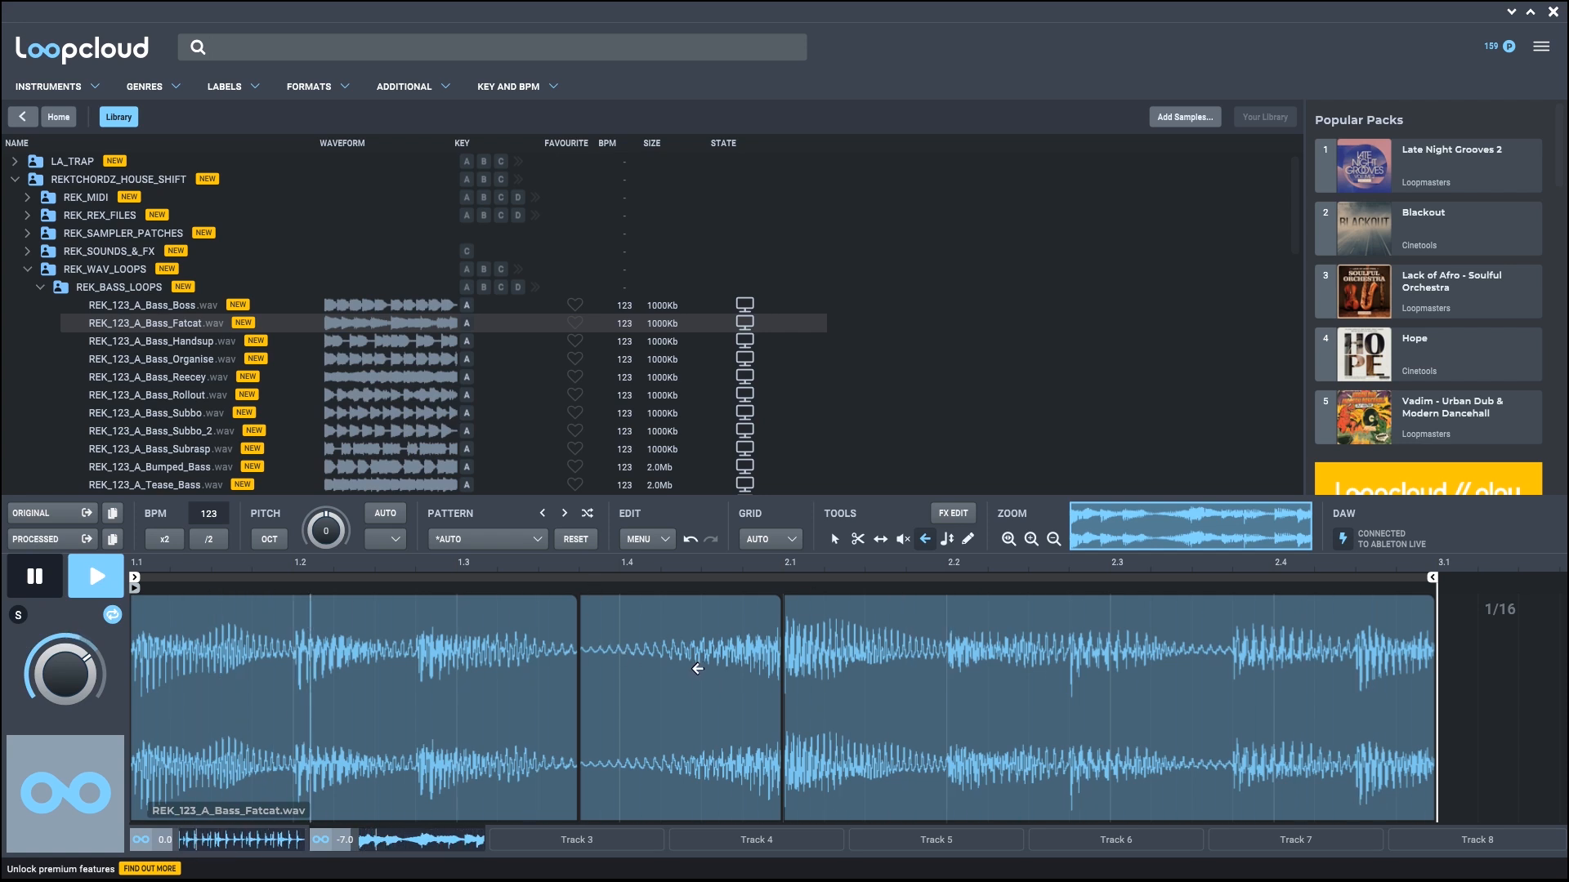
{"action": "key", "text": "space"}
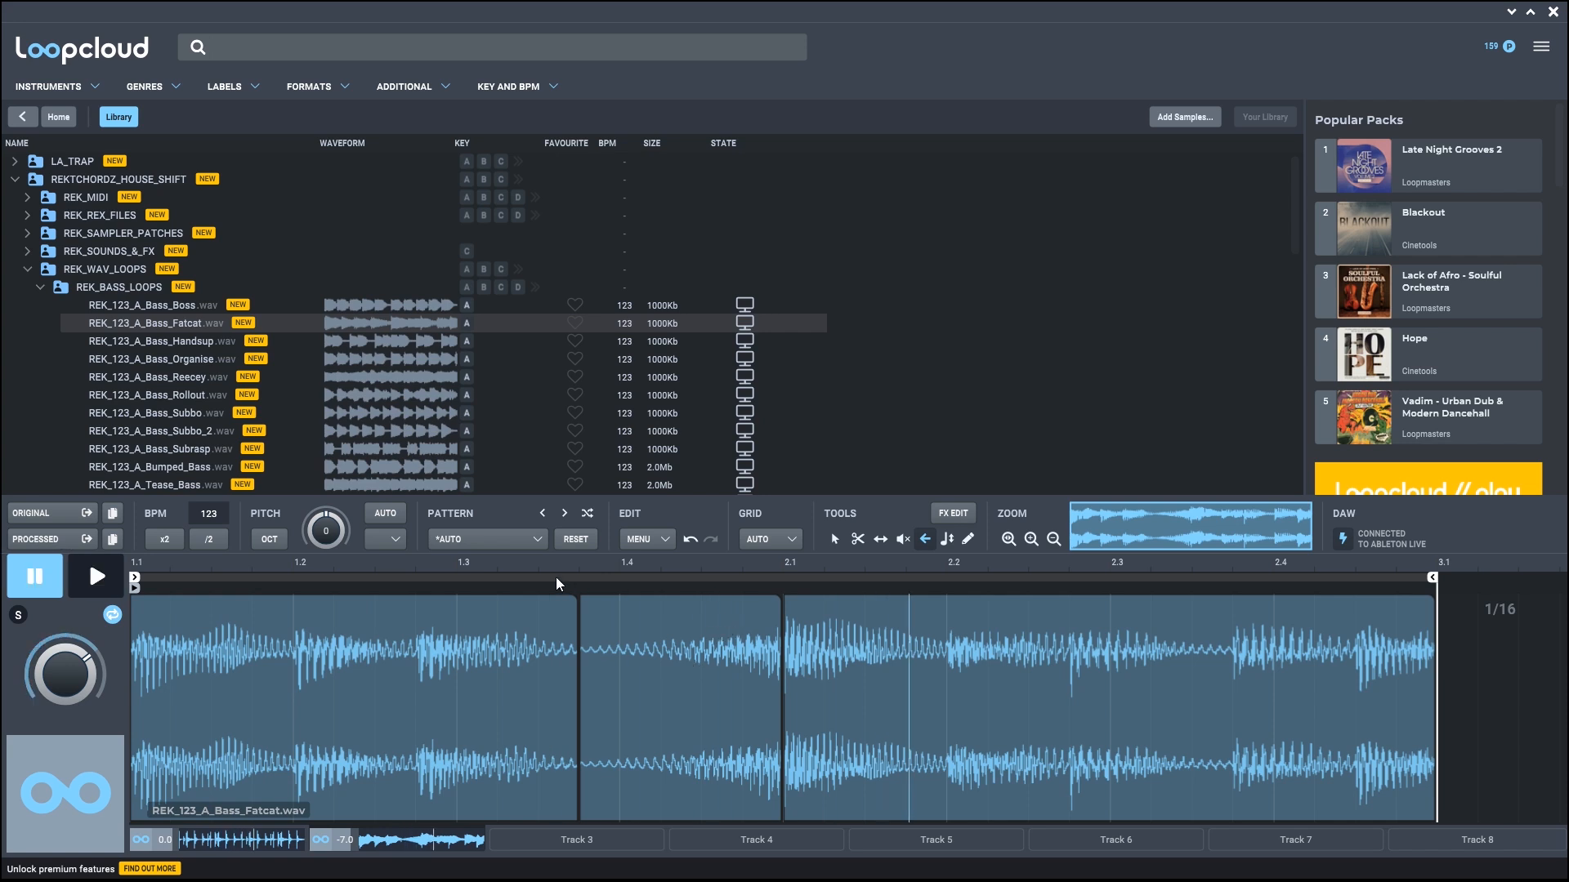
Step: Apply the Funky House 1 factory pattern from the Basses presets to the Fatcat loop and preview it
{"action": "left_click", "coordinate": [489, 541]}
{"action": "mouse_move", "coordinate": [495, 314]}
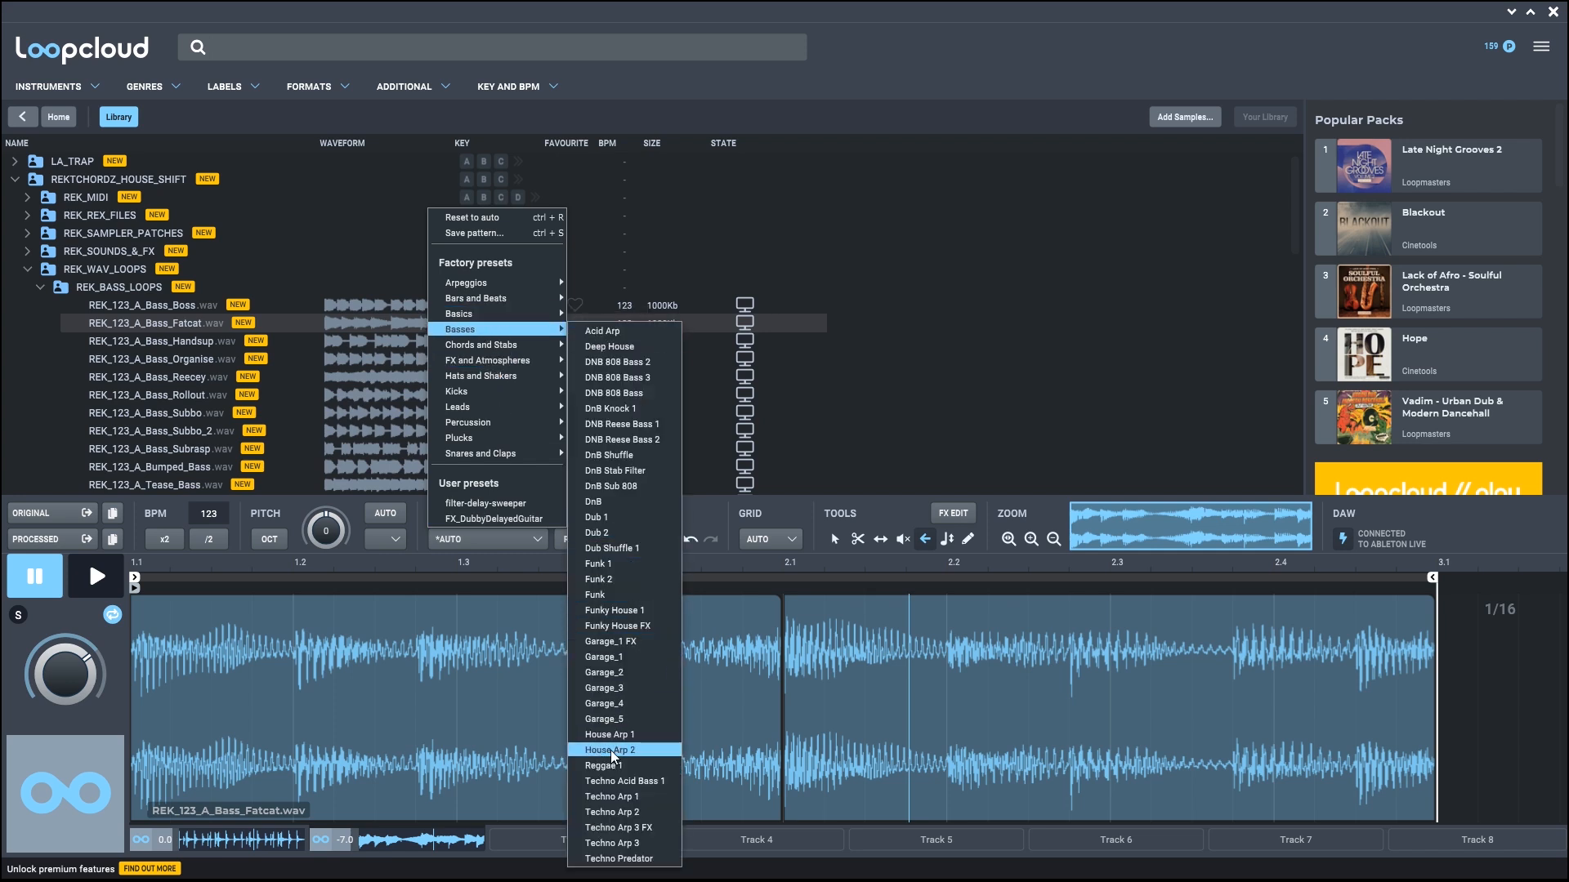
{"action": "left_click", "coordinate": [610, 611]}
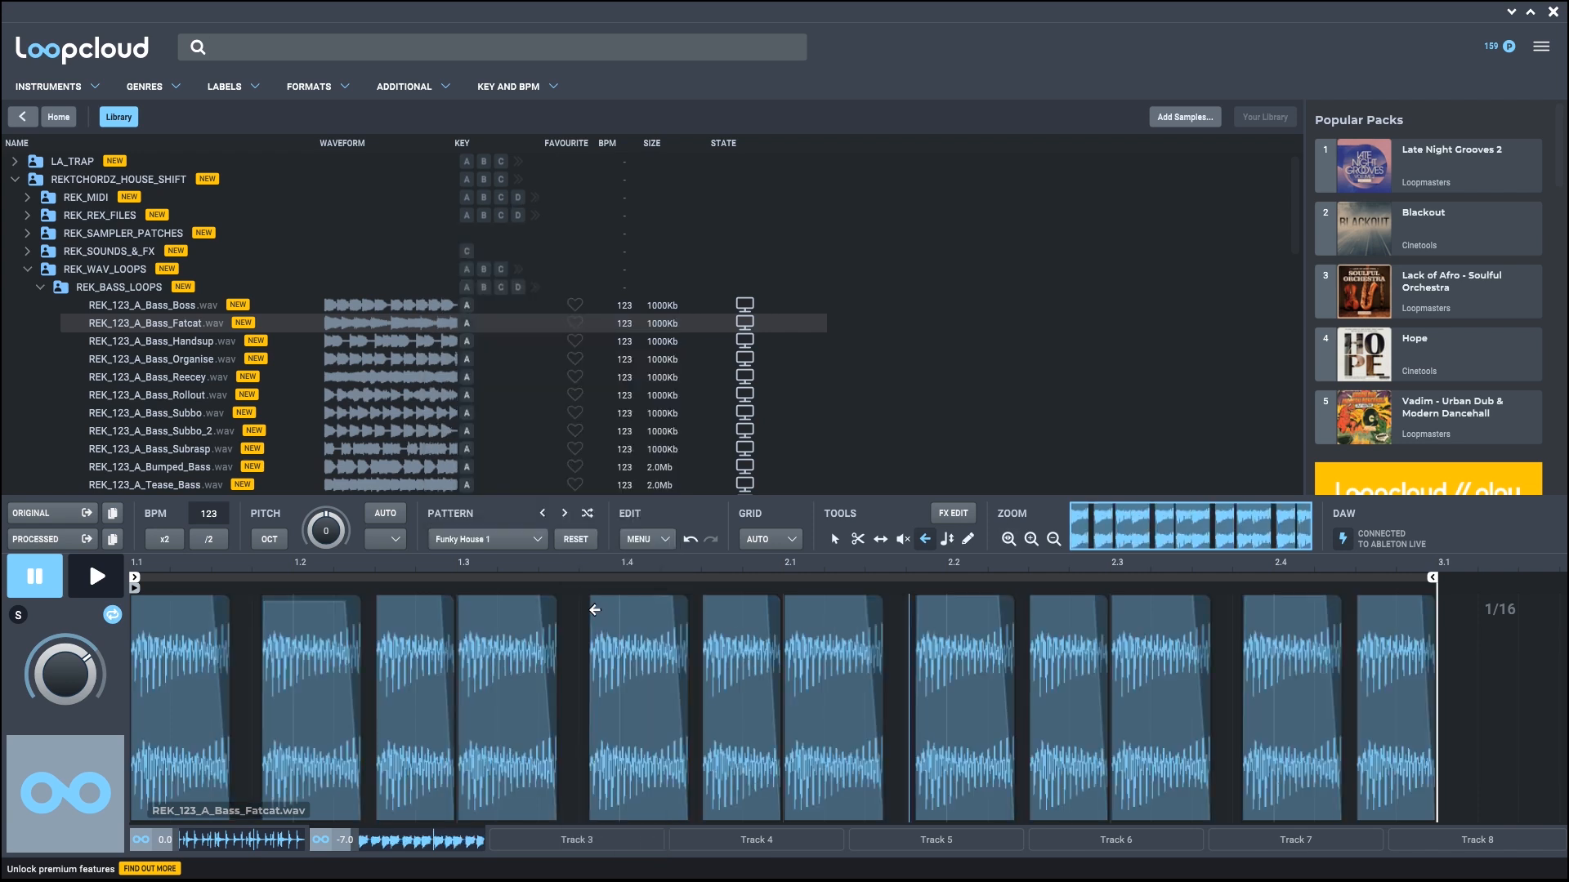
{"action": "key", "text": "space"}
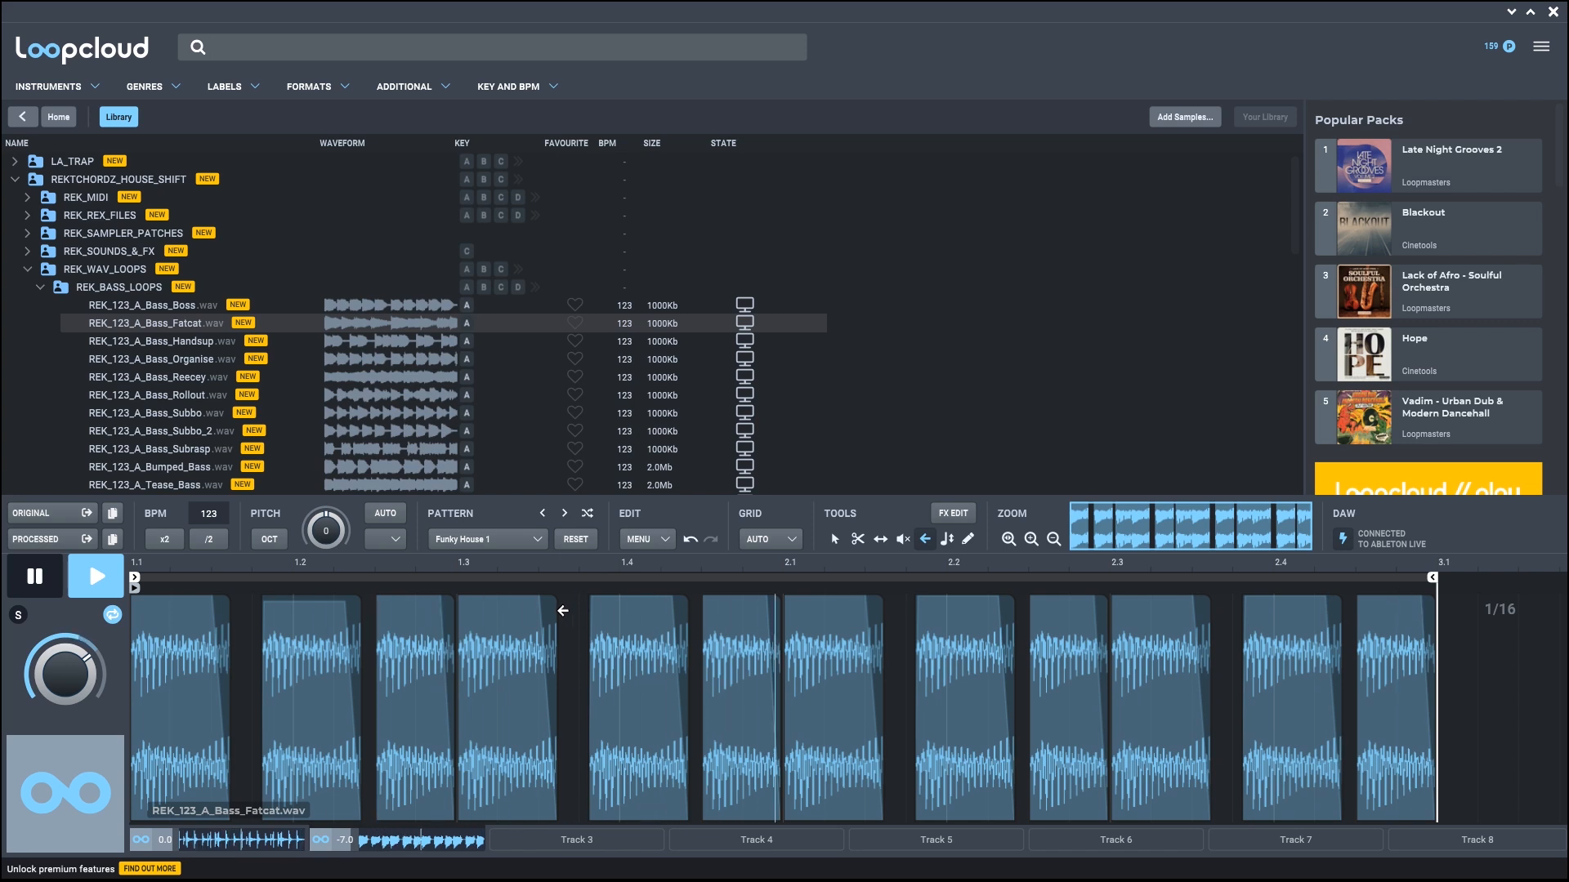
{"action": "key", "text": "space"}
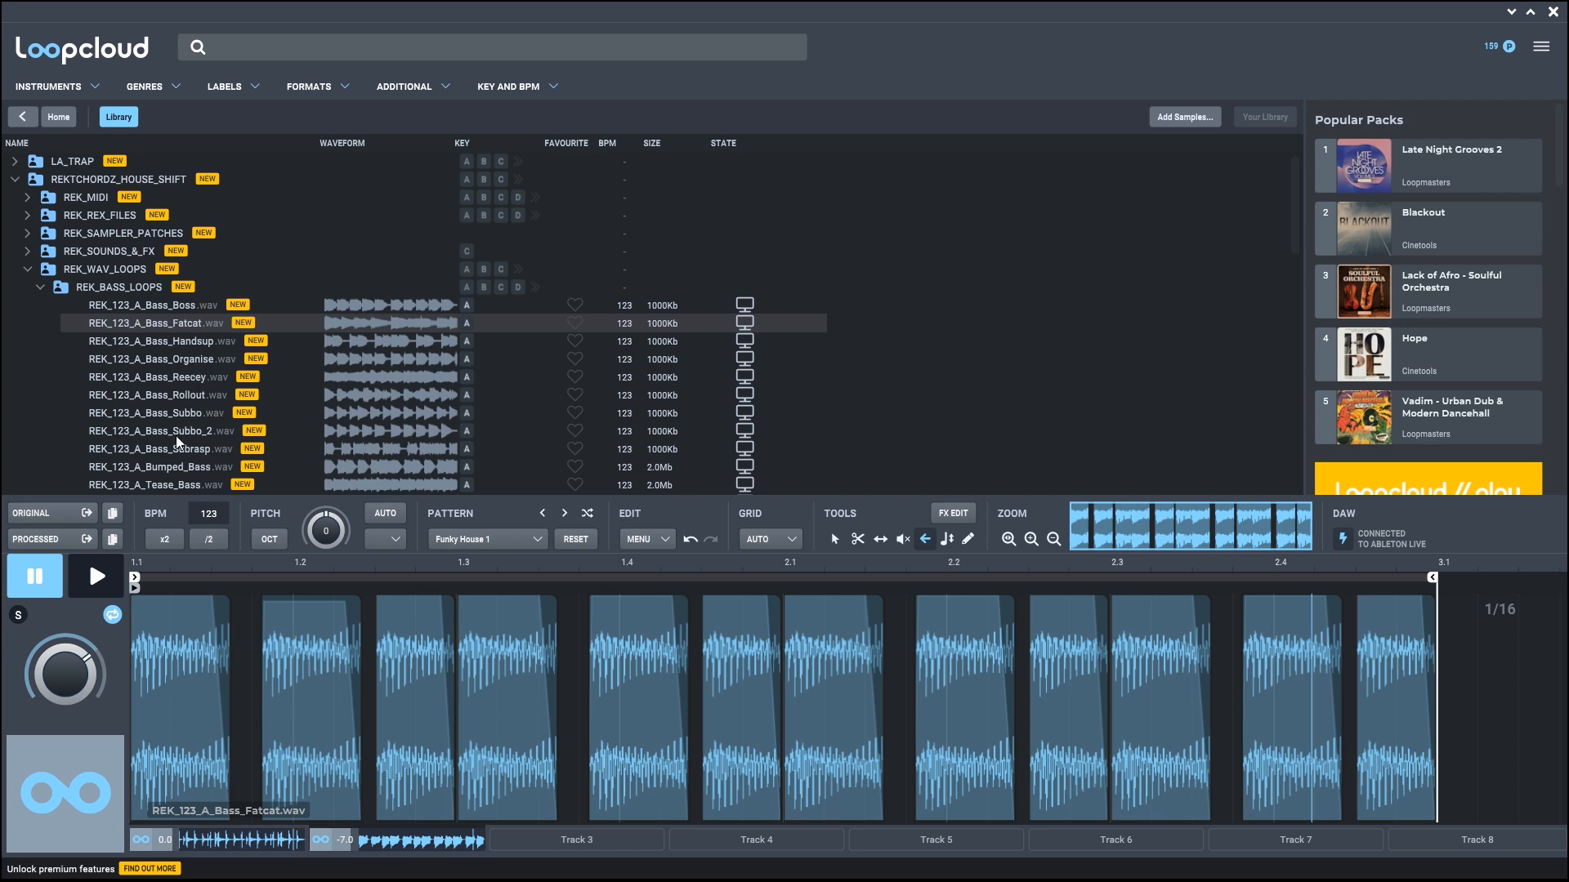
Step: Audition REK_123_A_Bass_Handsup.wav and REK_123_A_Bass_Organise.wav with the Funky House 1 pattern applied
{"action": "left_click", "coordinate": [164, 347]}
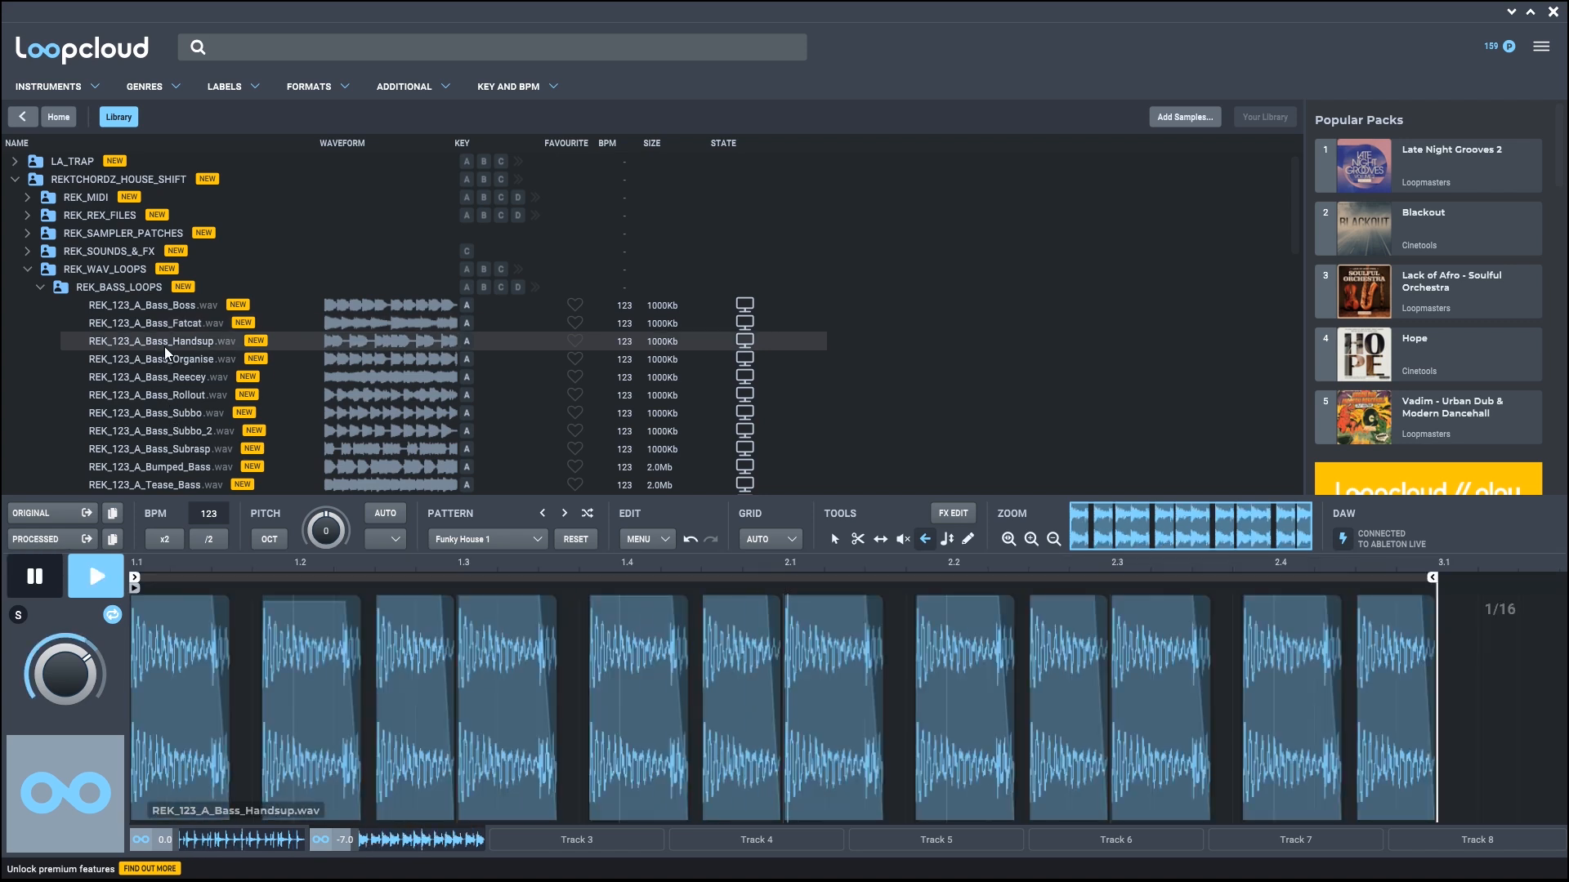
{"action": "key", "text": "Down"}
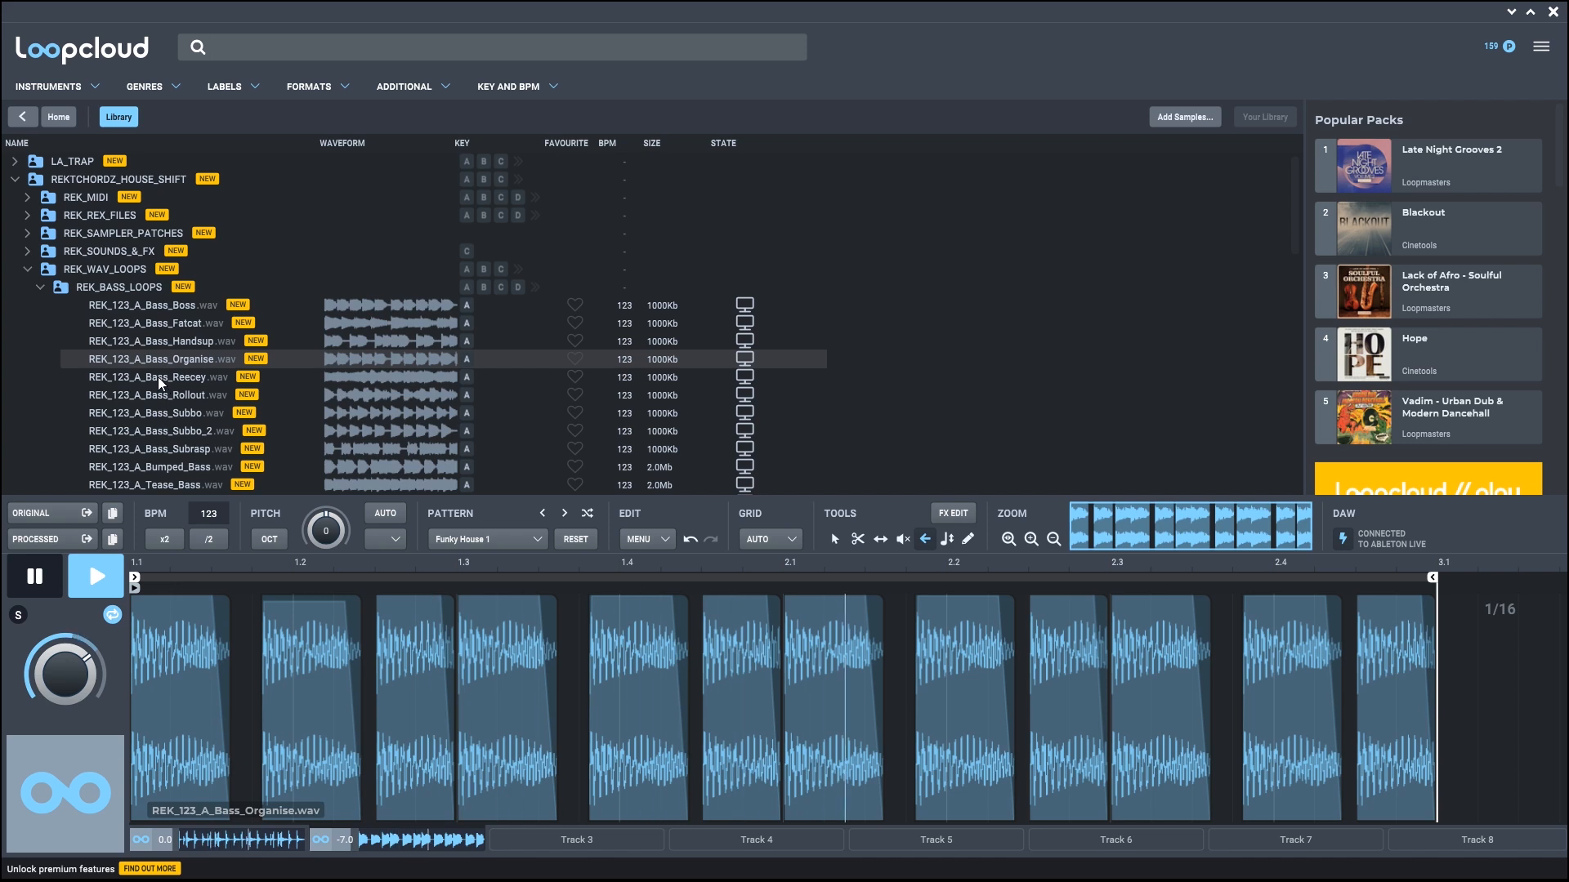
{"action": "key", "text": "space"}
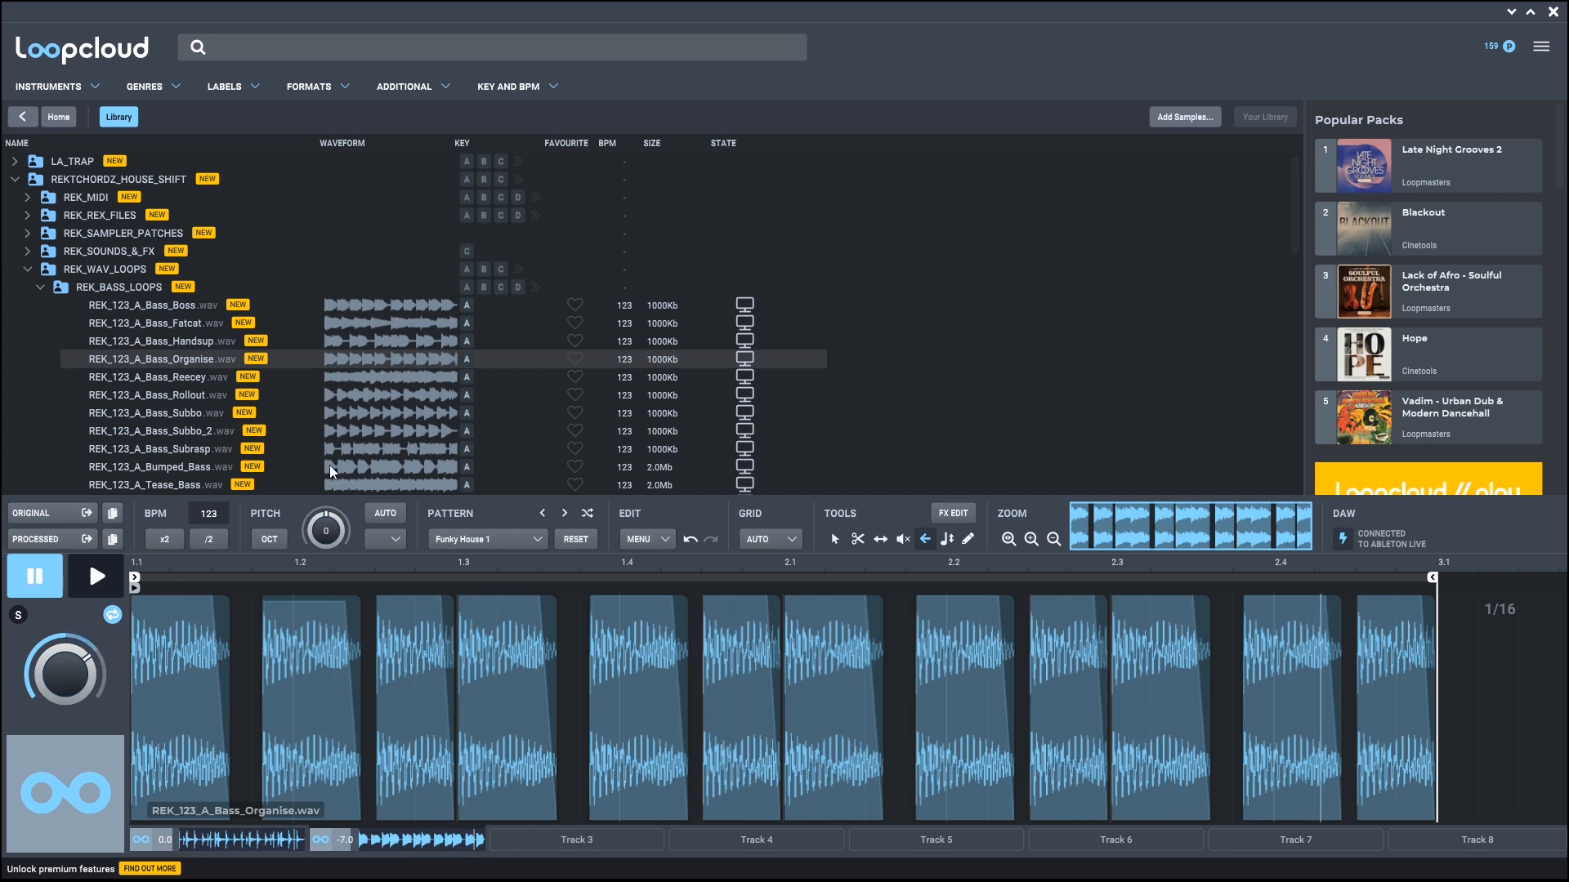
Step: Raise the gain of the slice around beat 2.2 to +1.9 dB
{"action": "left_click", "coordinate": [835, 541]}
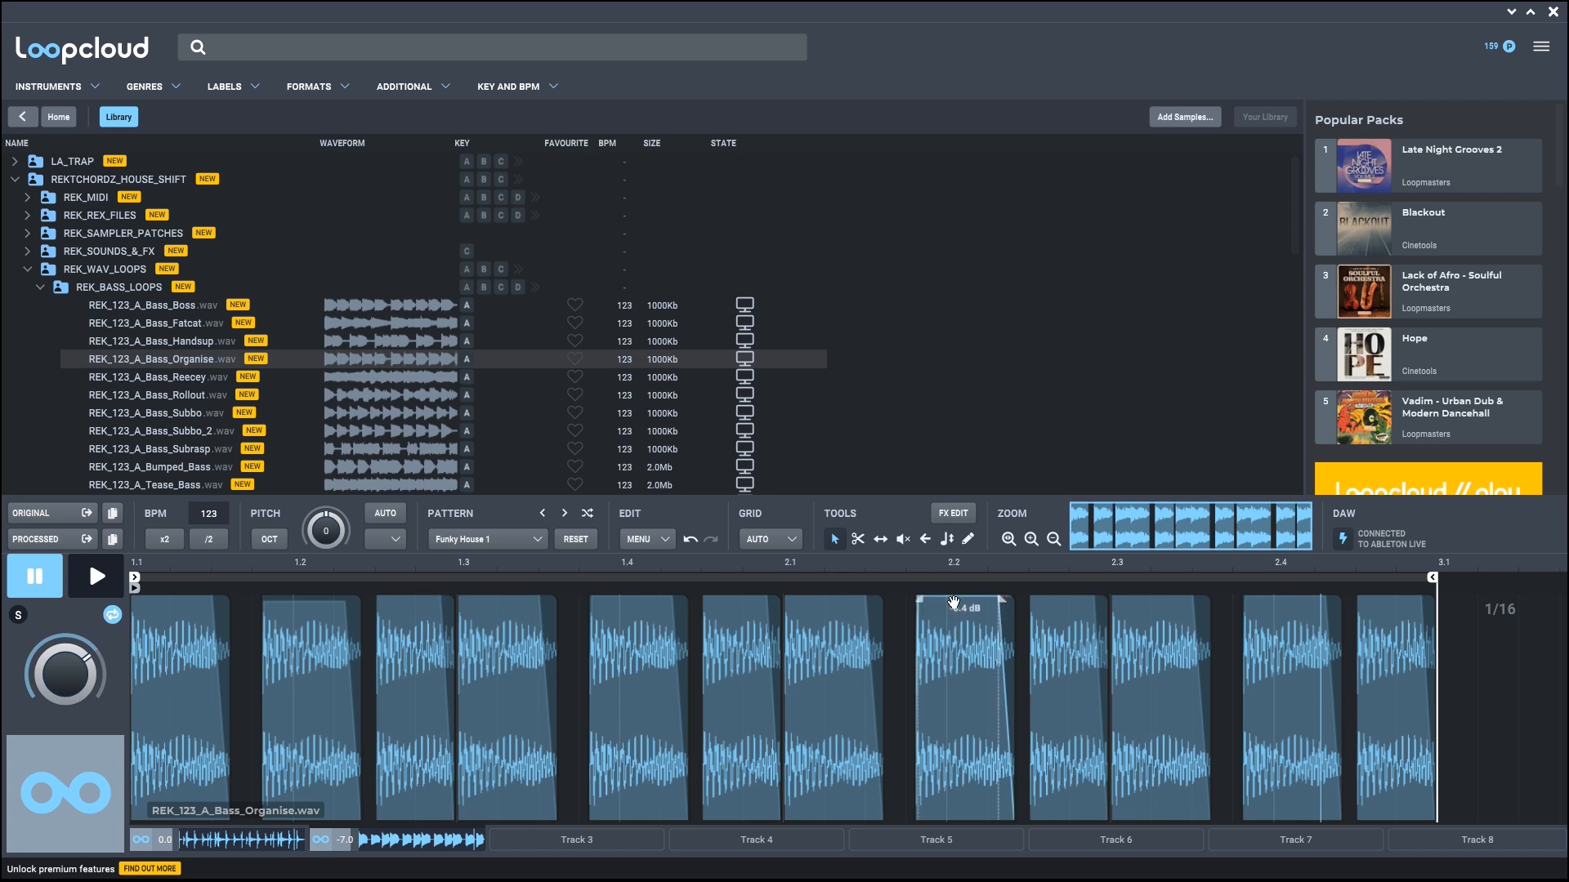
{"action": "left_click_drag", "start_coordinate": [956, 605], "coordinate": [956, 585]}
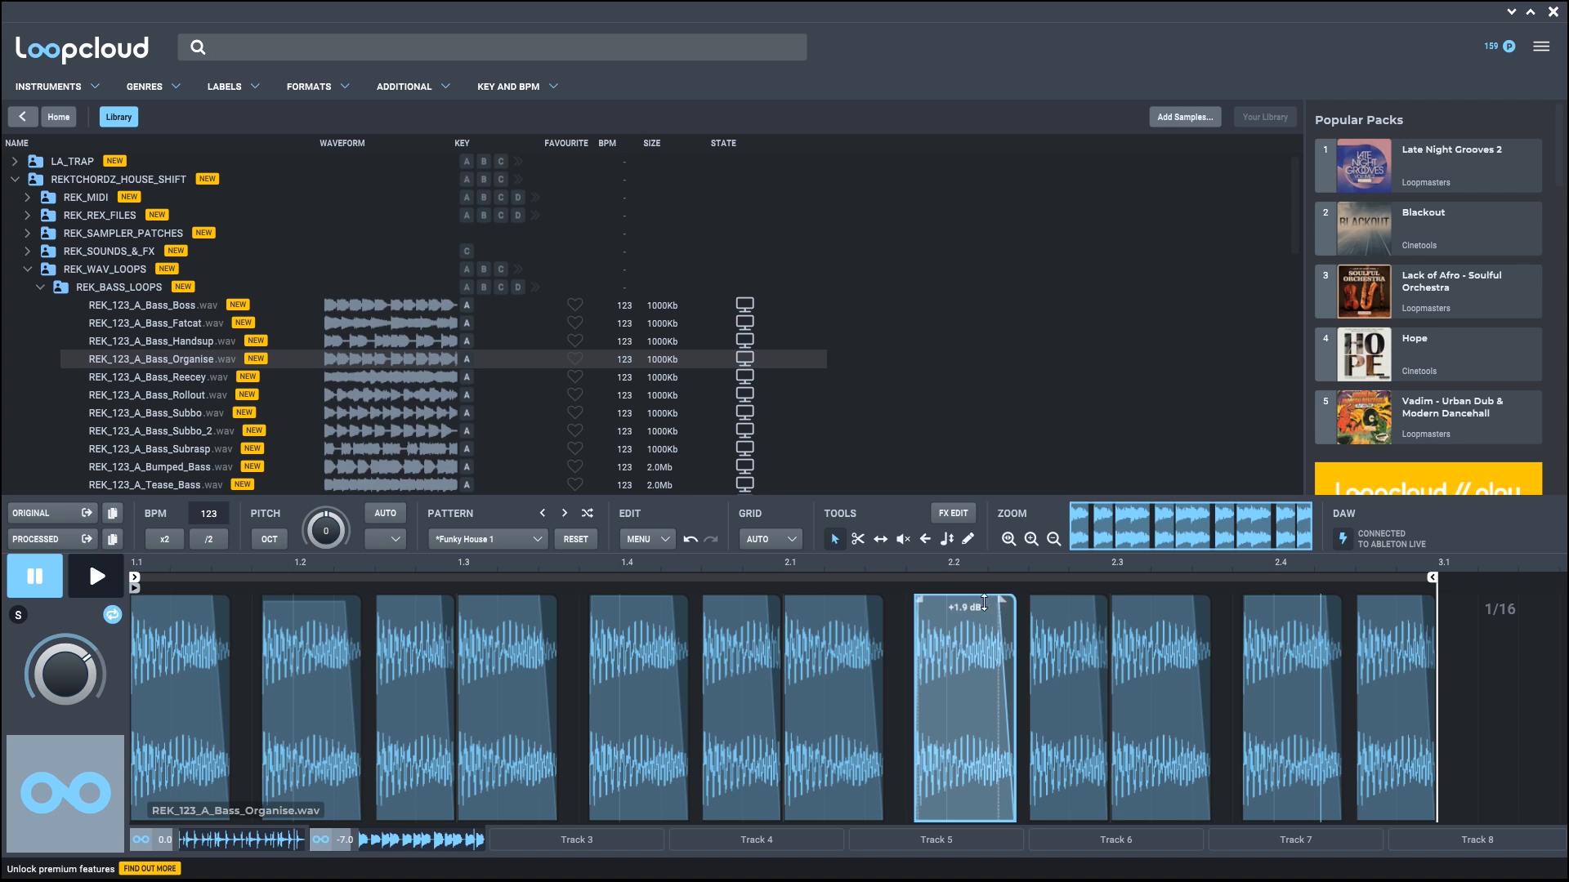
Step: Look through the grid division options without changing the grid, and activate the slip tool for the slices
{"action": "left_click", "coordinate": [857, 540]}
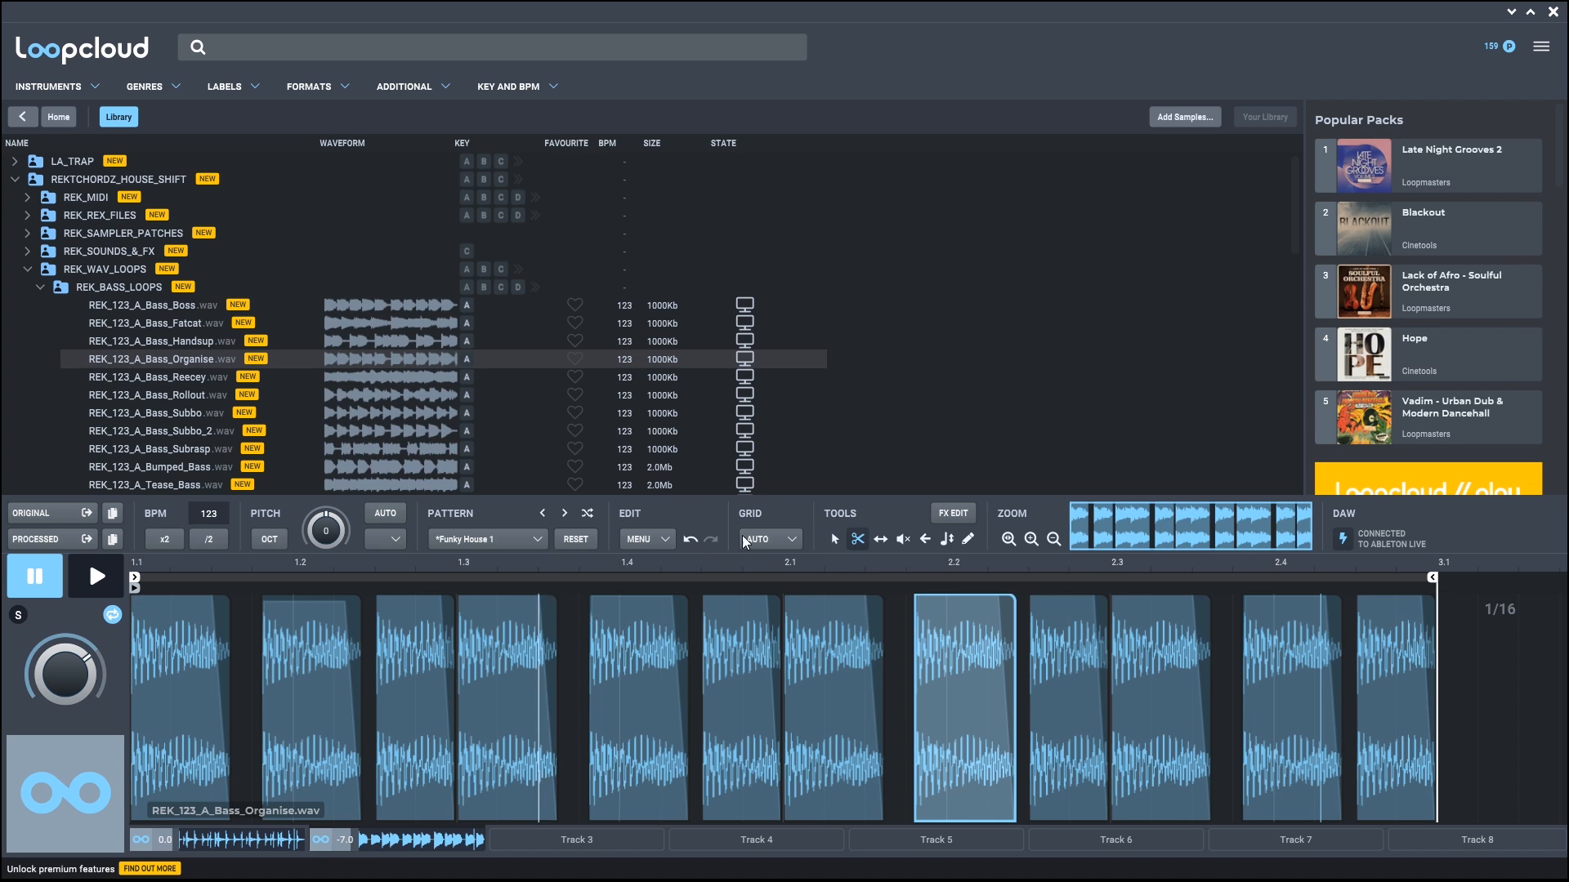
{"action": "left_click", "coordinate": [775, 540]}
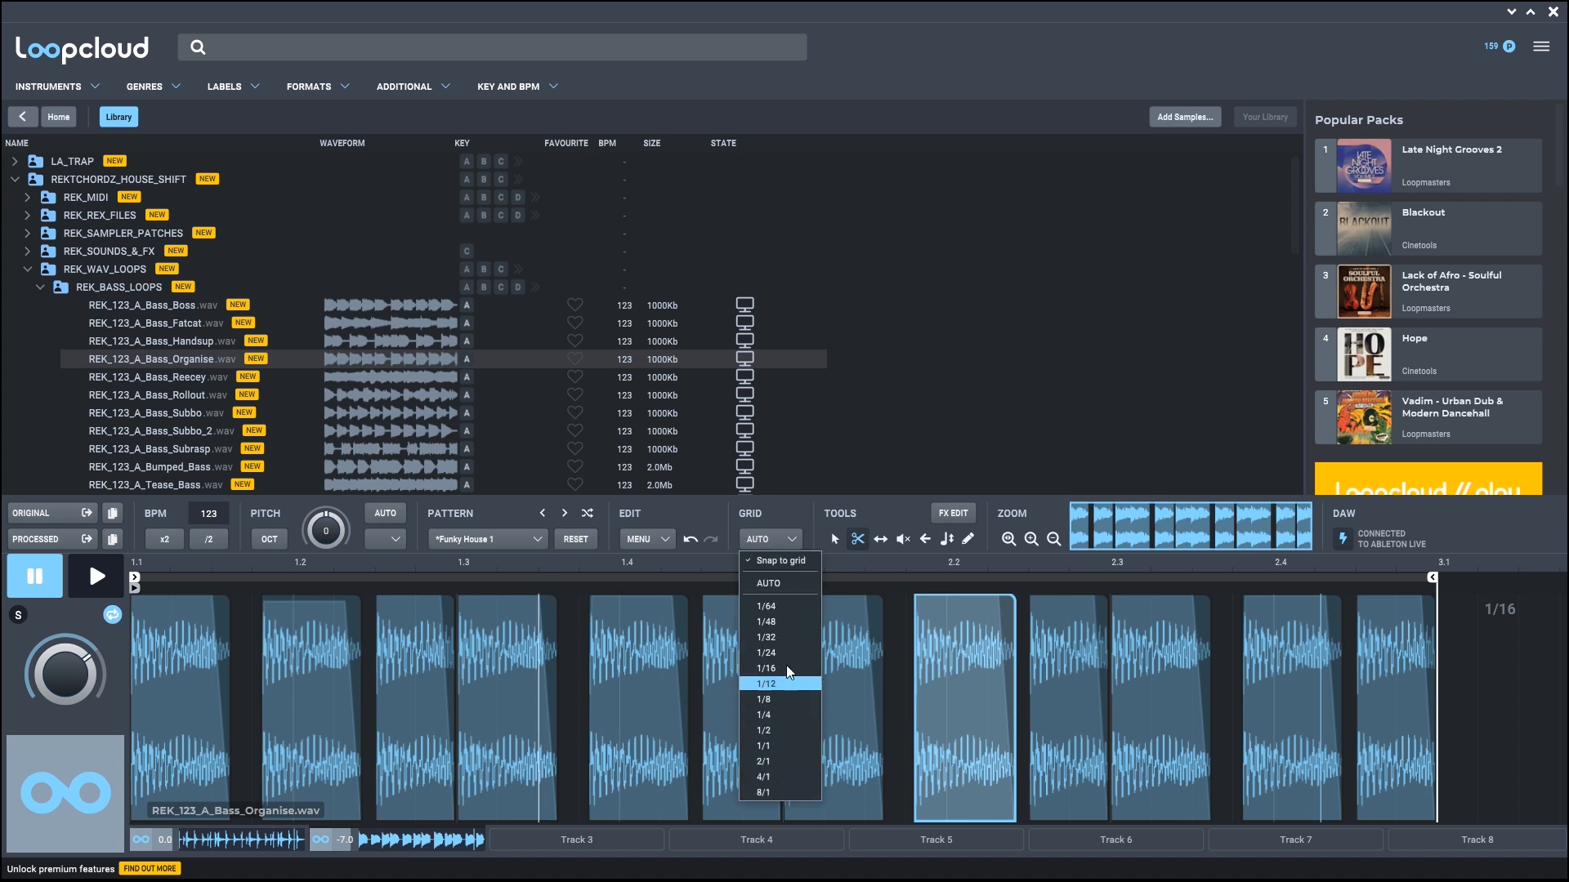
{"action": "left_click", "coordinate": [779, 511]}
{"action": "left_click", "coordinate": [880, 540]}
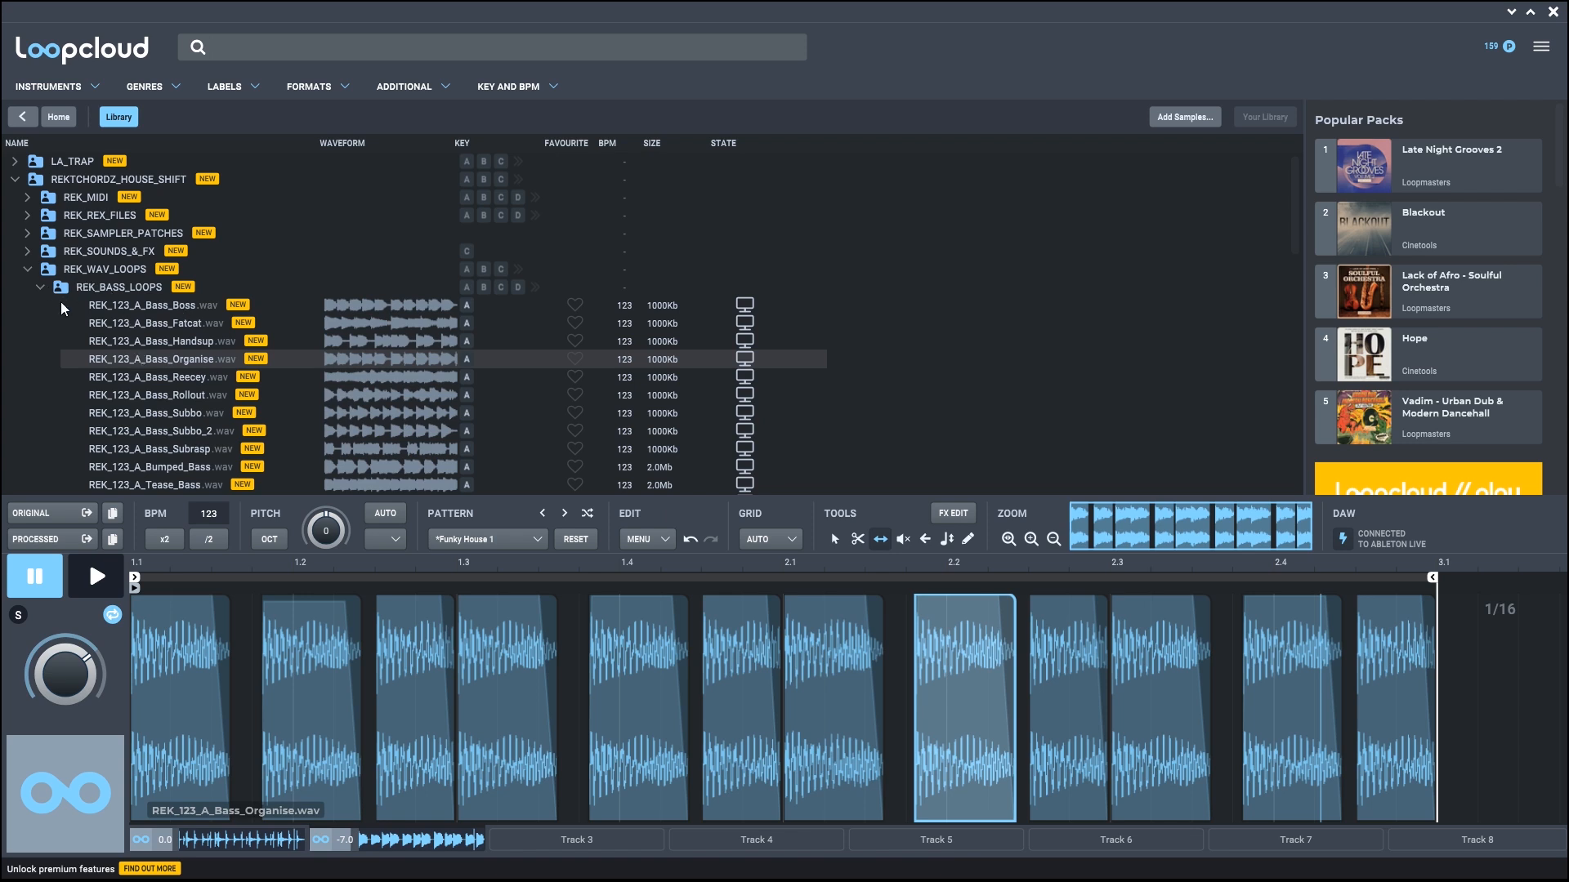
Step: Audition REK_C_Bass_Heaving.wav and REK_C_Bass_Handsup.wav from REK_SOUNDS_&_FX > REK_BASS_HITS in the current pattern, leaving Handsup loaded
{"action": "left_click", "coordinate": [28, 249]}
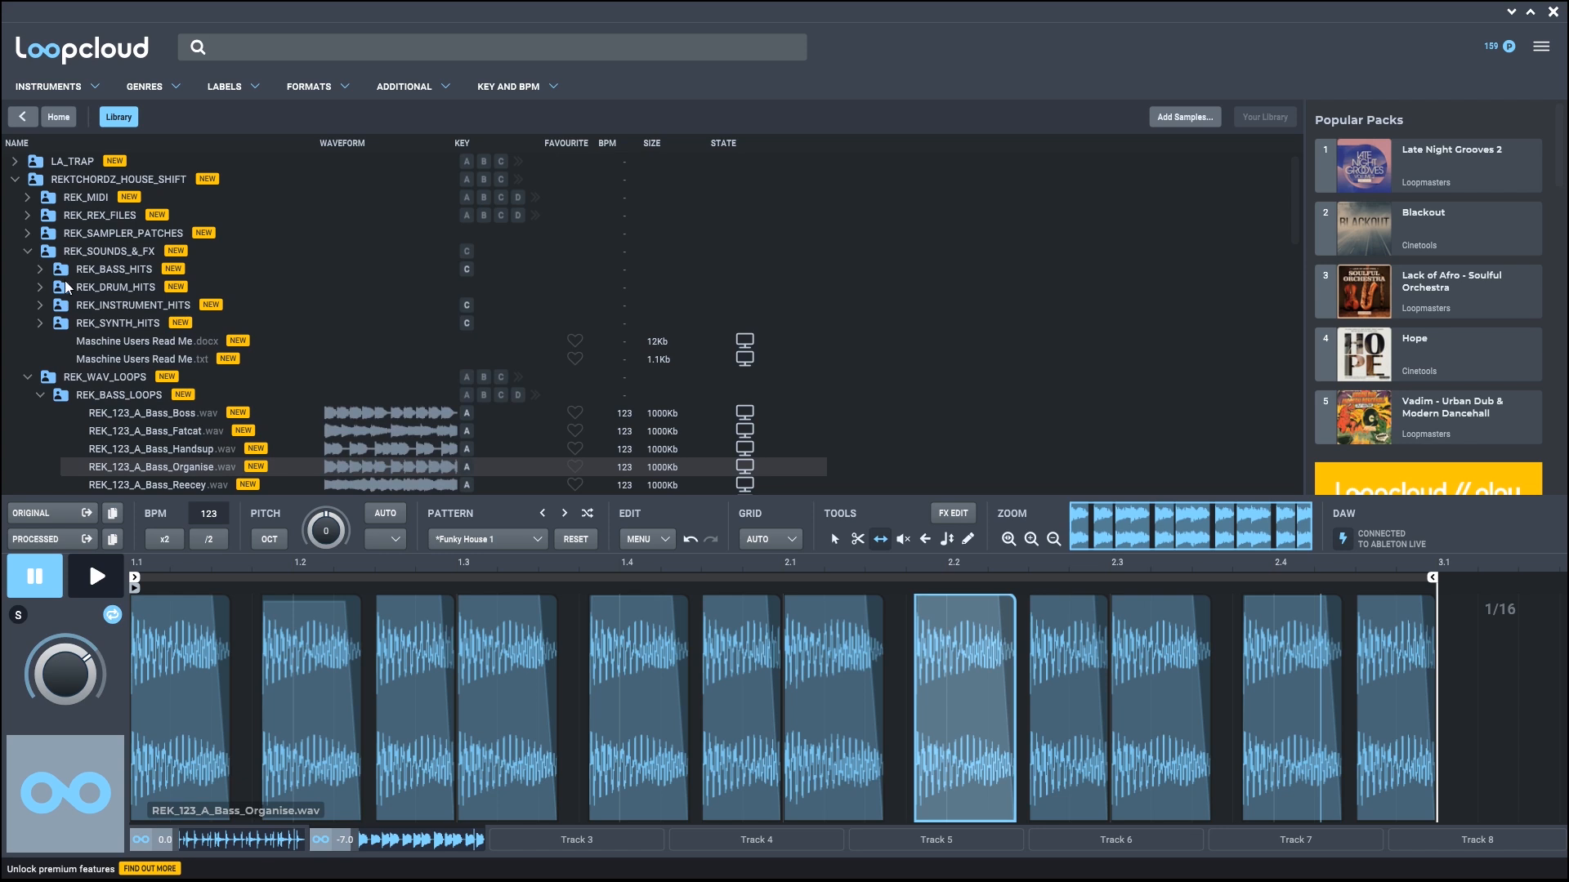
{"action": "left_click", "coordinate": [50, 275]}
{"action": "left_click", "coordinate": [39, 270]}
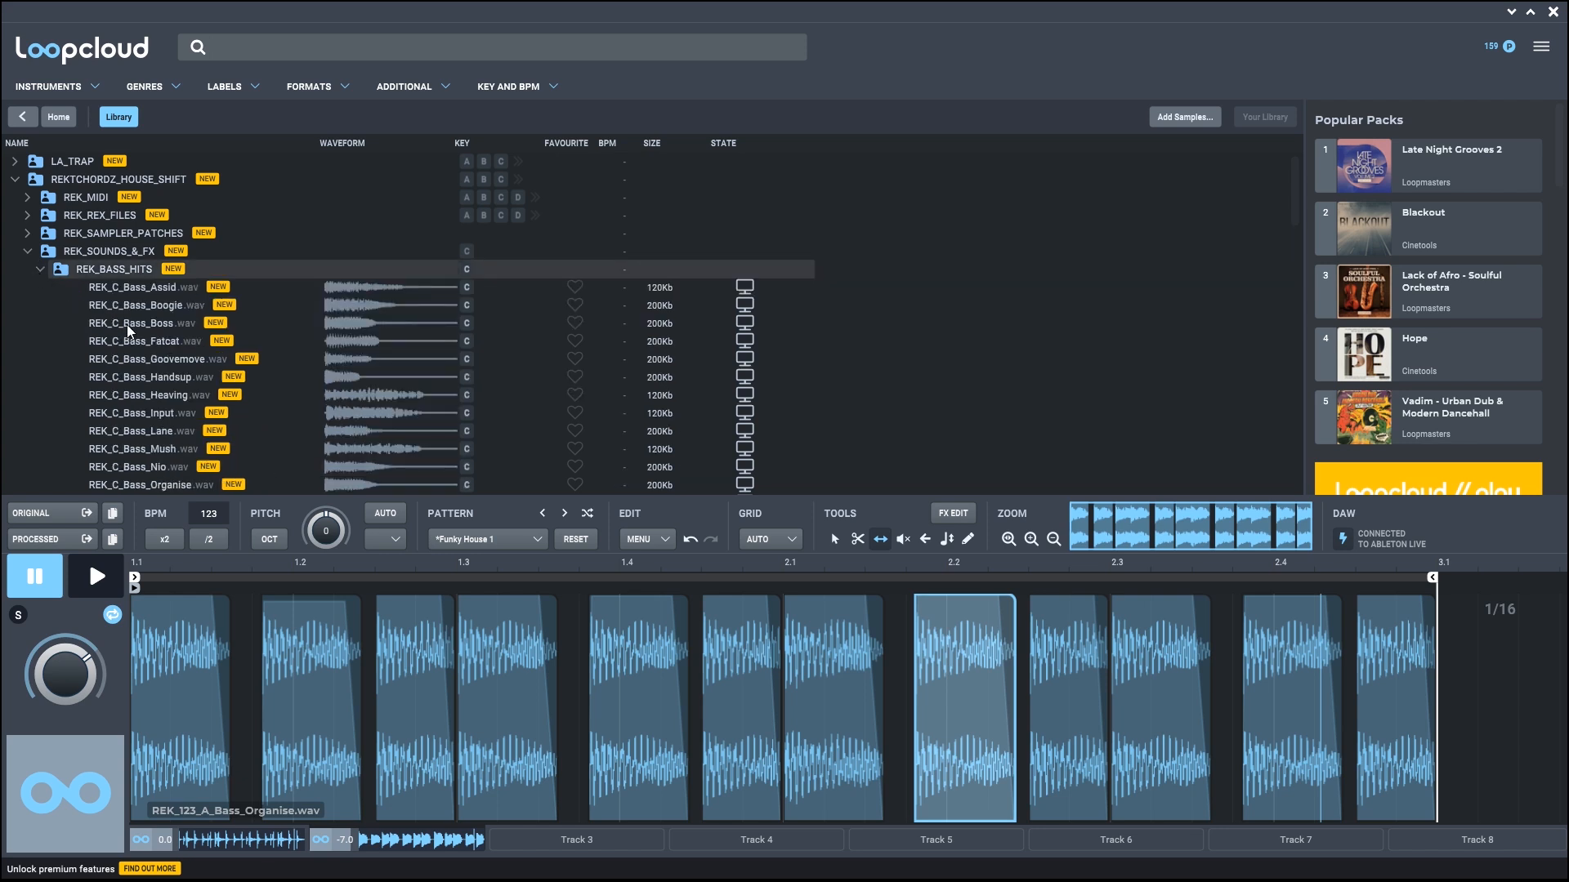
{"action": "left_click", "coordinate": [139, 388]}
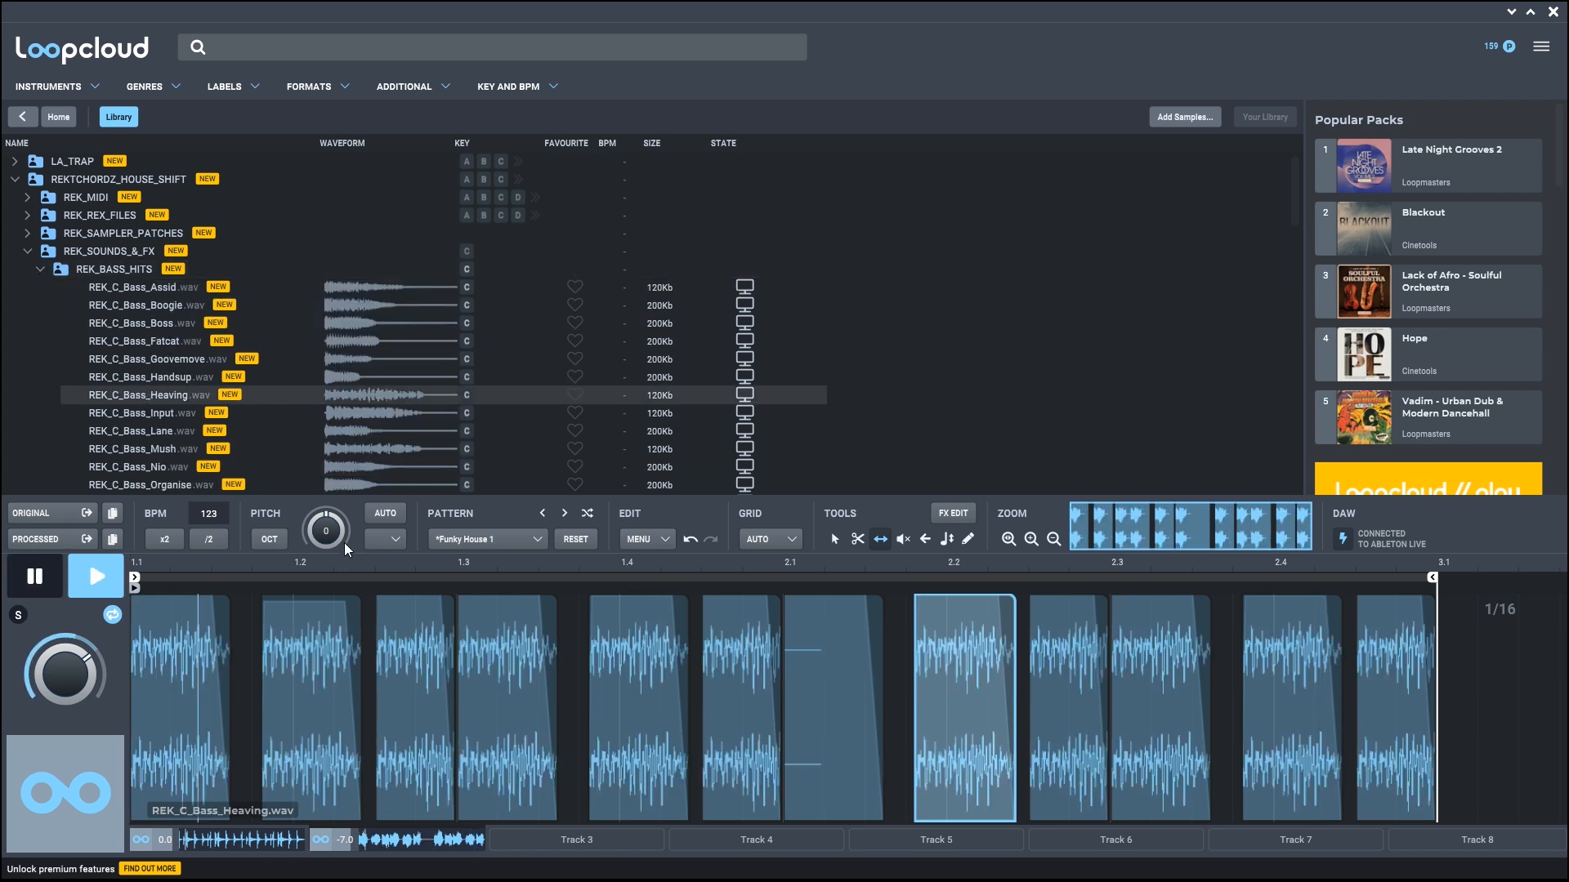
{"action": "left_click", "coordinate": [160, 376]}
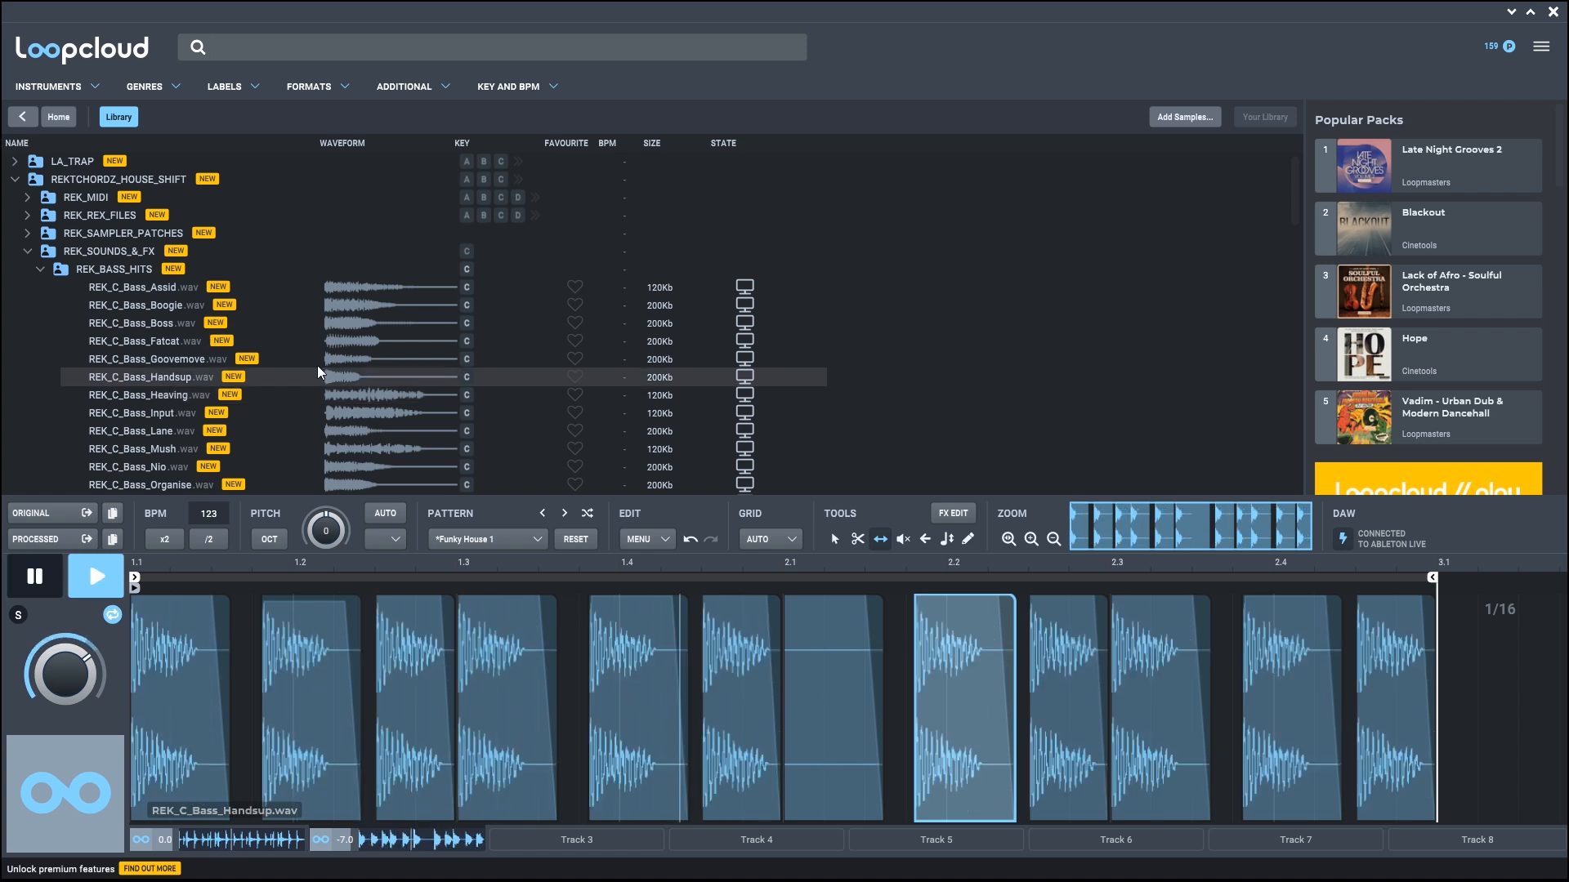
{"action": "key", "text": "space"}
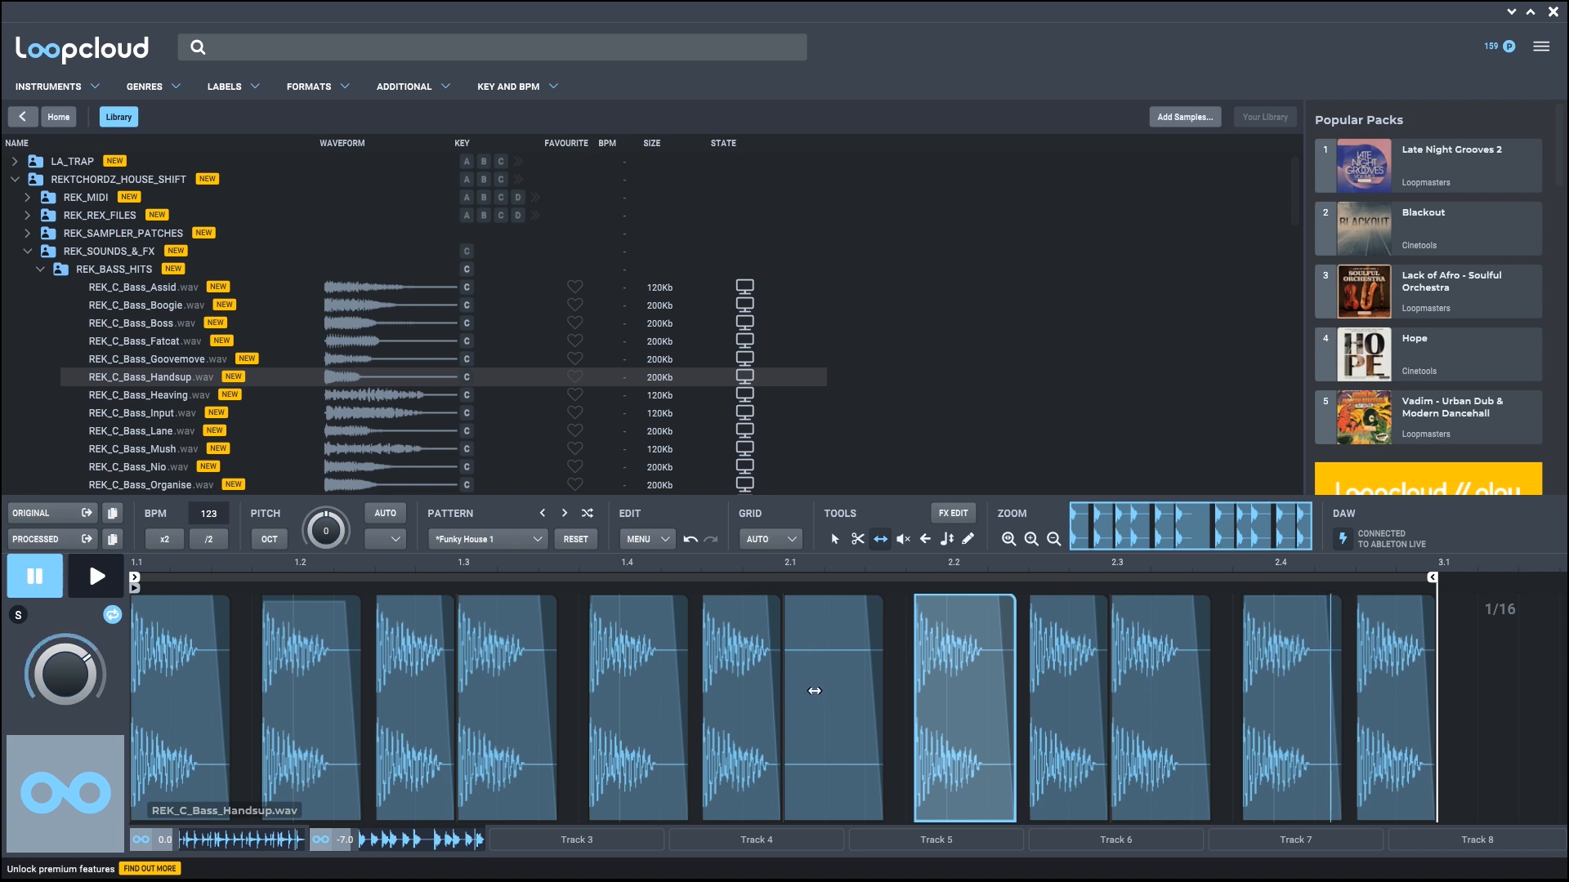
Step: Slip the audio inside the empty slice at beat 2.1 so that it plays the bass hit, and preview the pattern
{"action": "left_click_drag", "start_coordinate": [809, 690], "coordinate": [965, 692]}
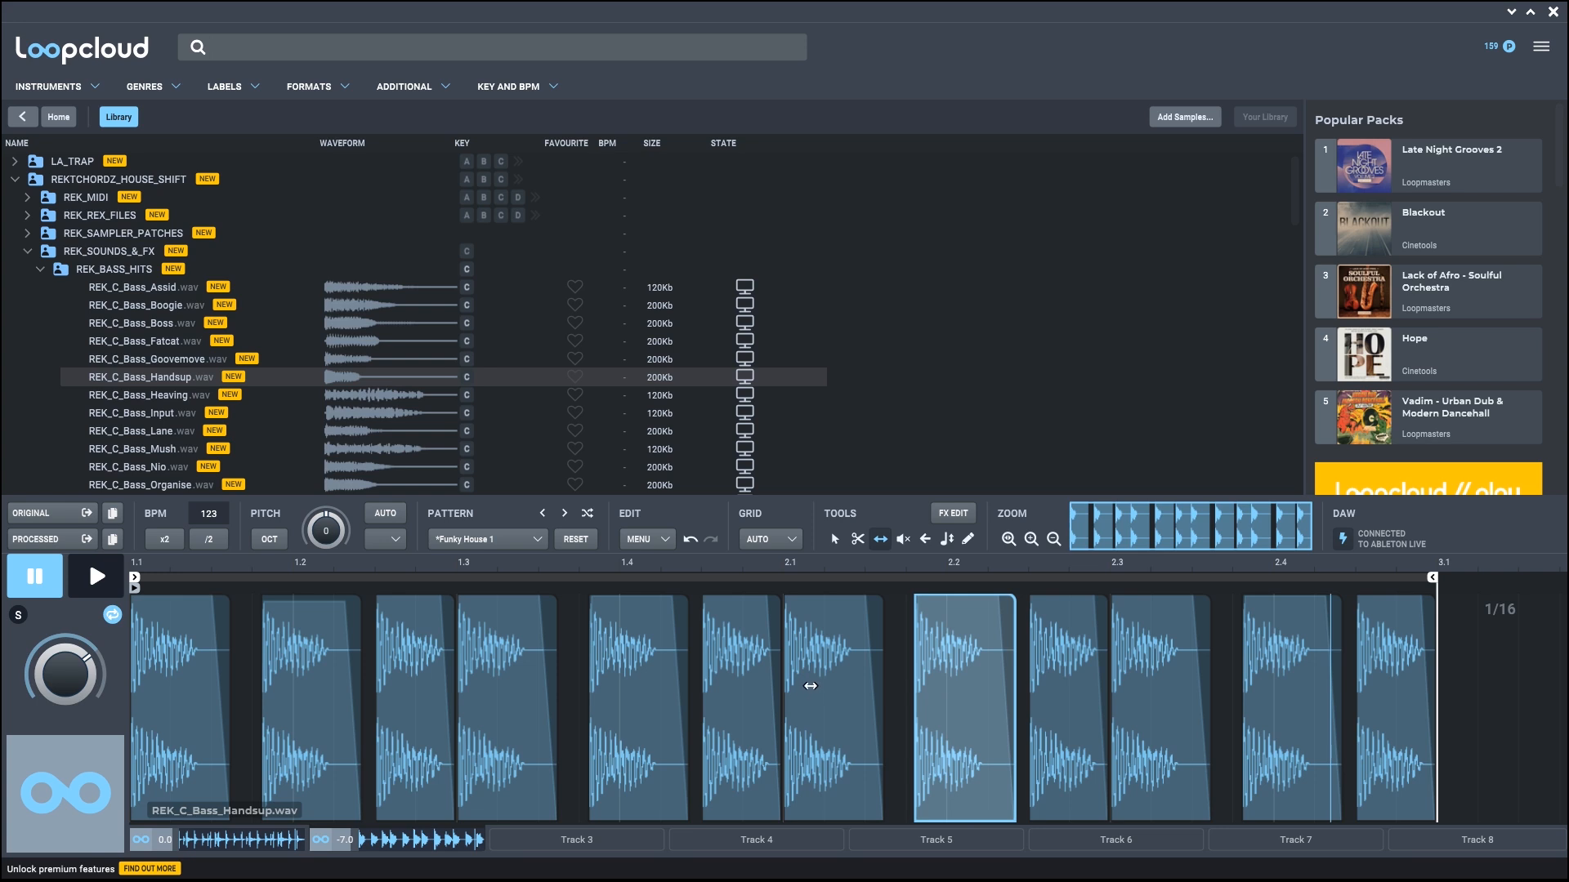
{"action": "key", "text": "space"}
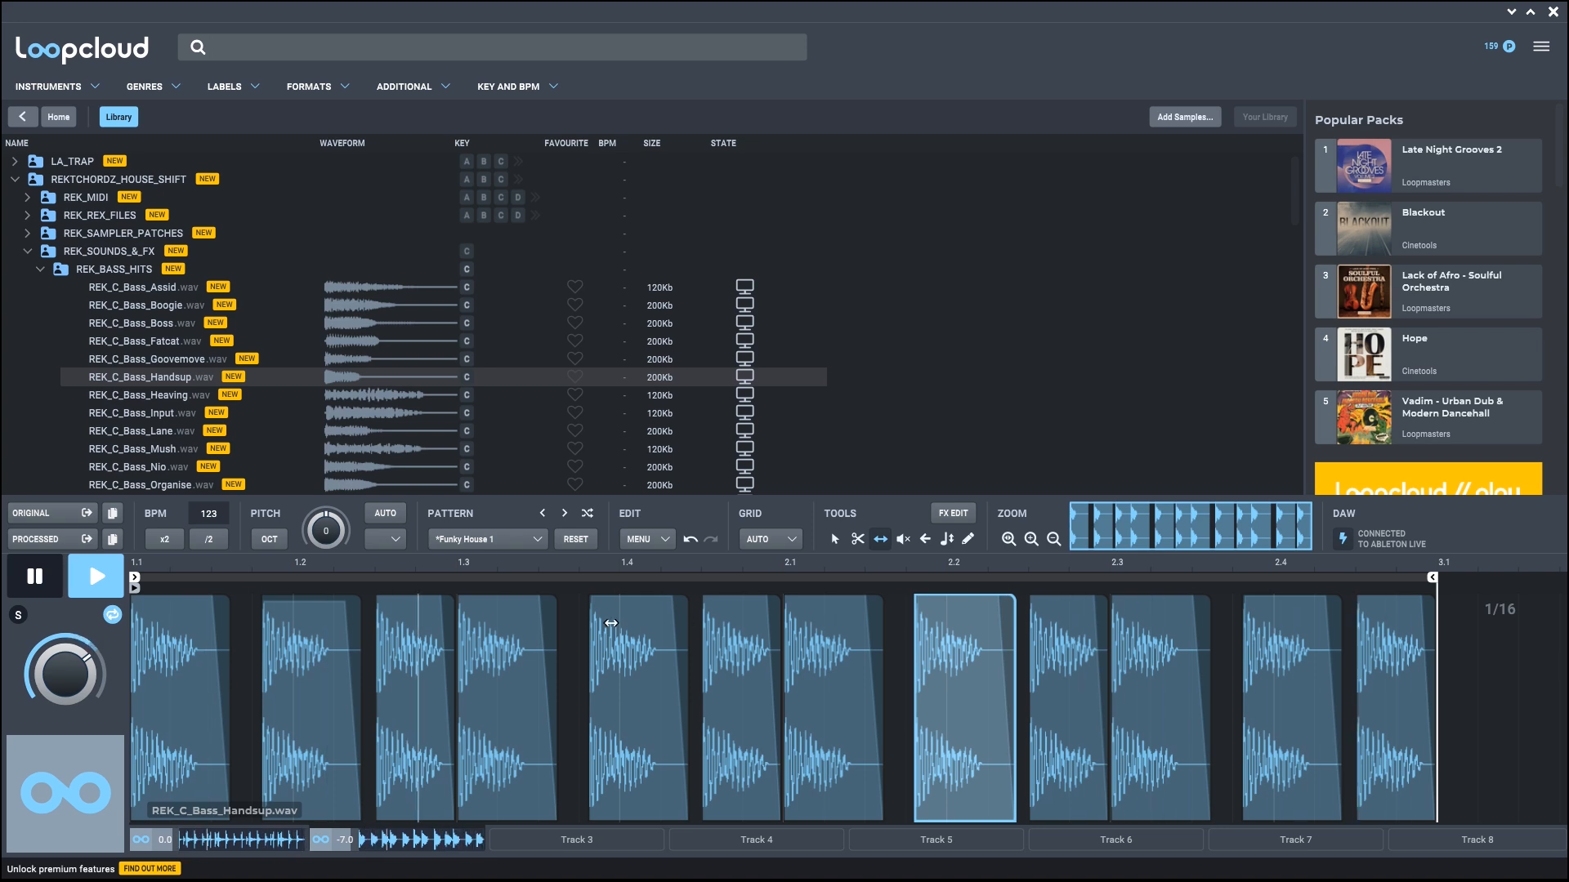
{"action": "key", "text": "space"}
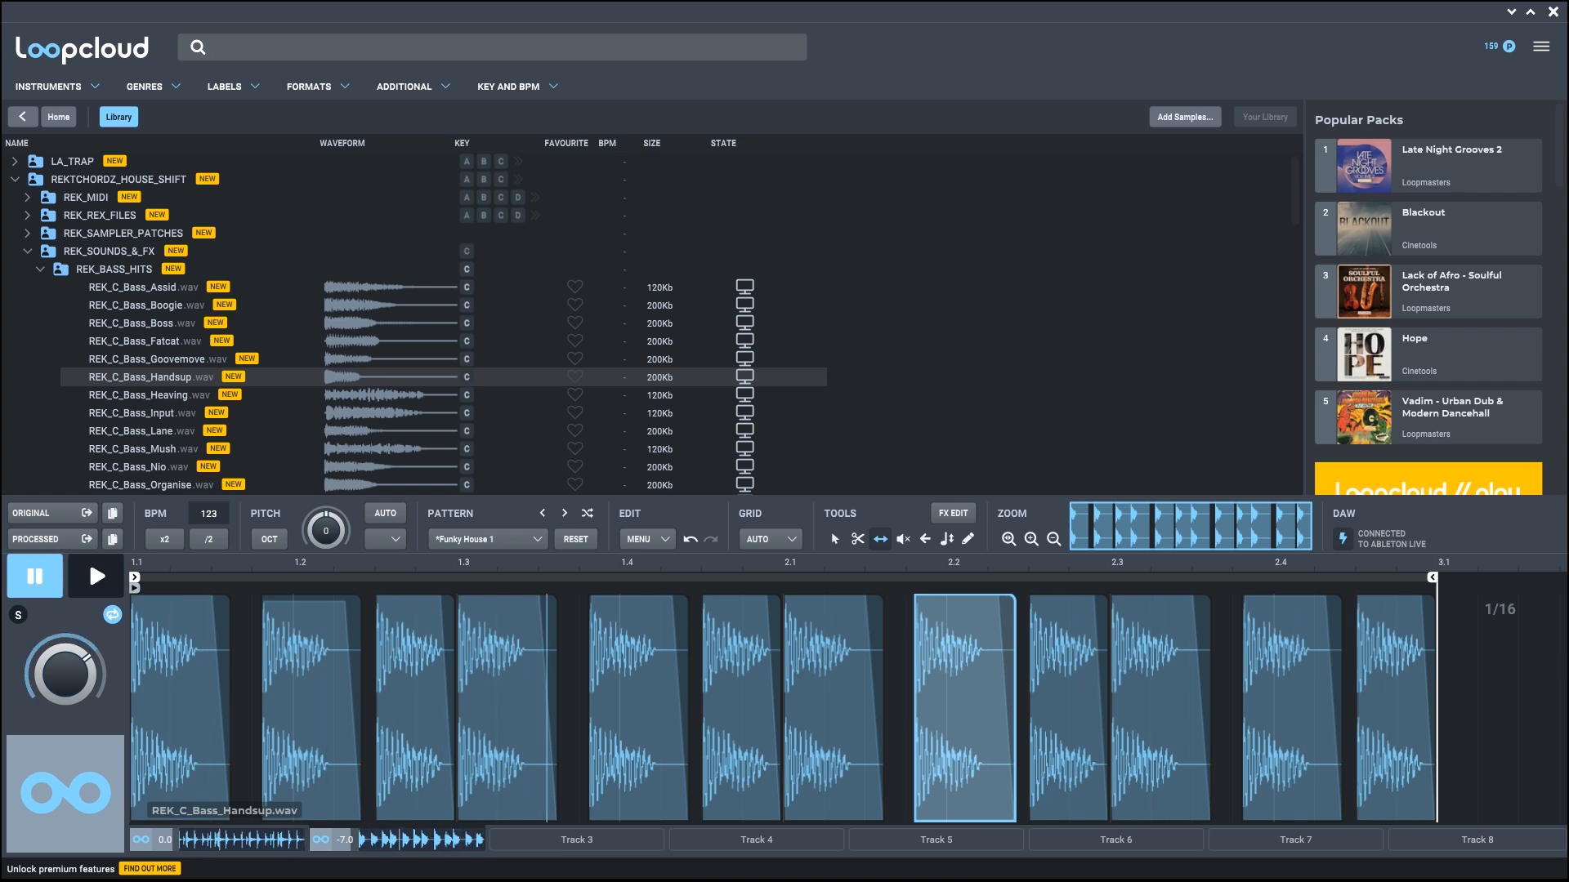
Step: Play the Loopcloud tracks in sync with the Ableton Live project and place the Loopcloud window centrally over Live
{"action": "left_click", "coordinate": [1511, 10]}
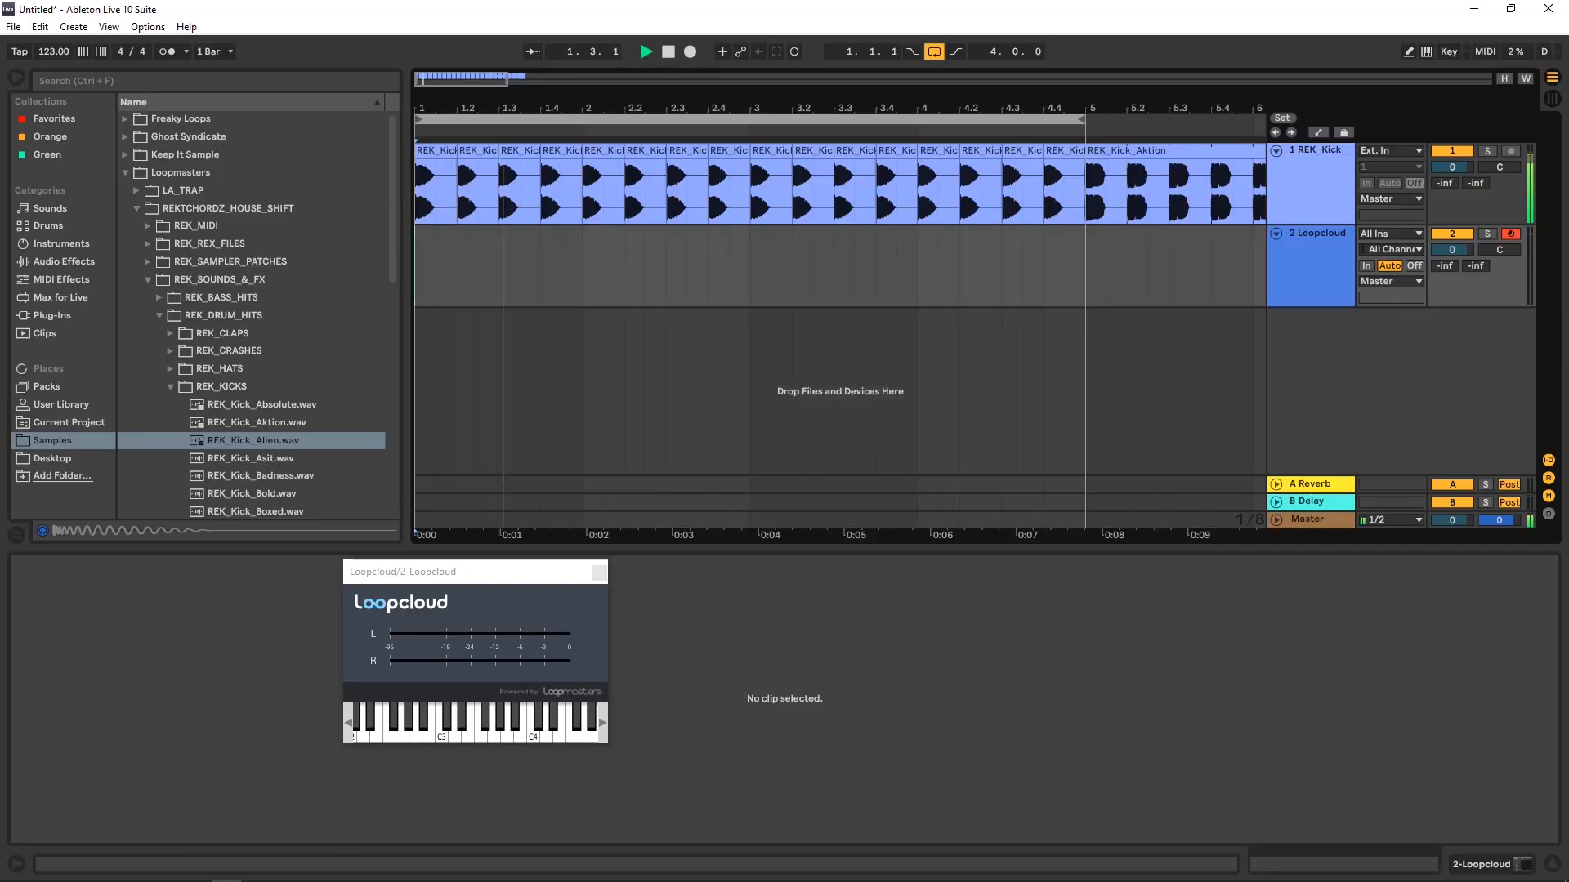
{"action": "left_click", "coordinate": [529, 872]}
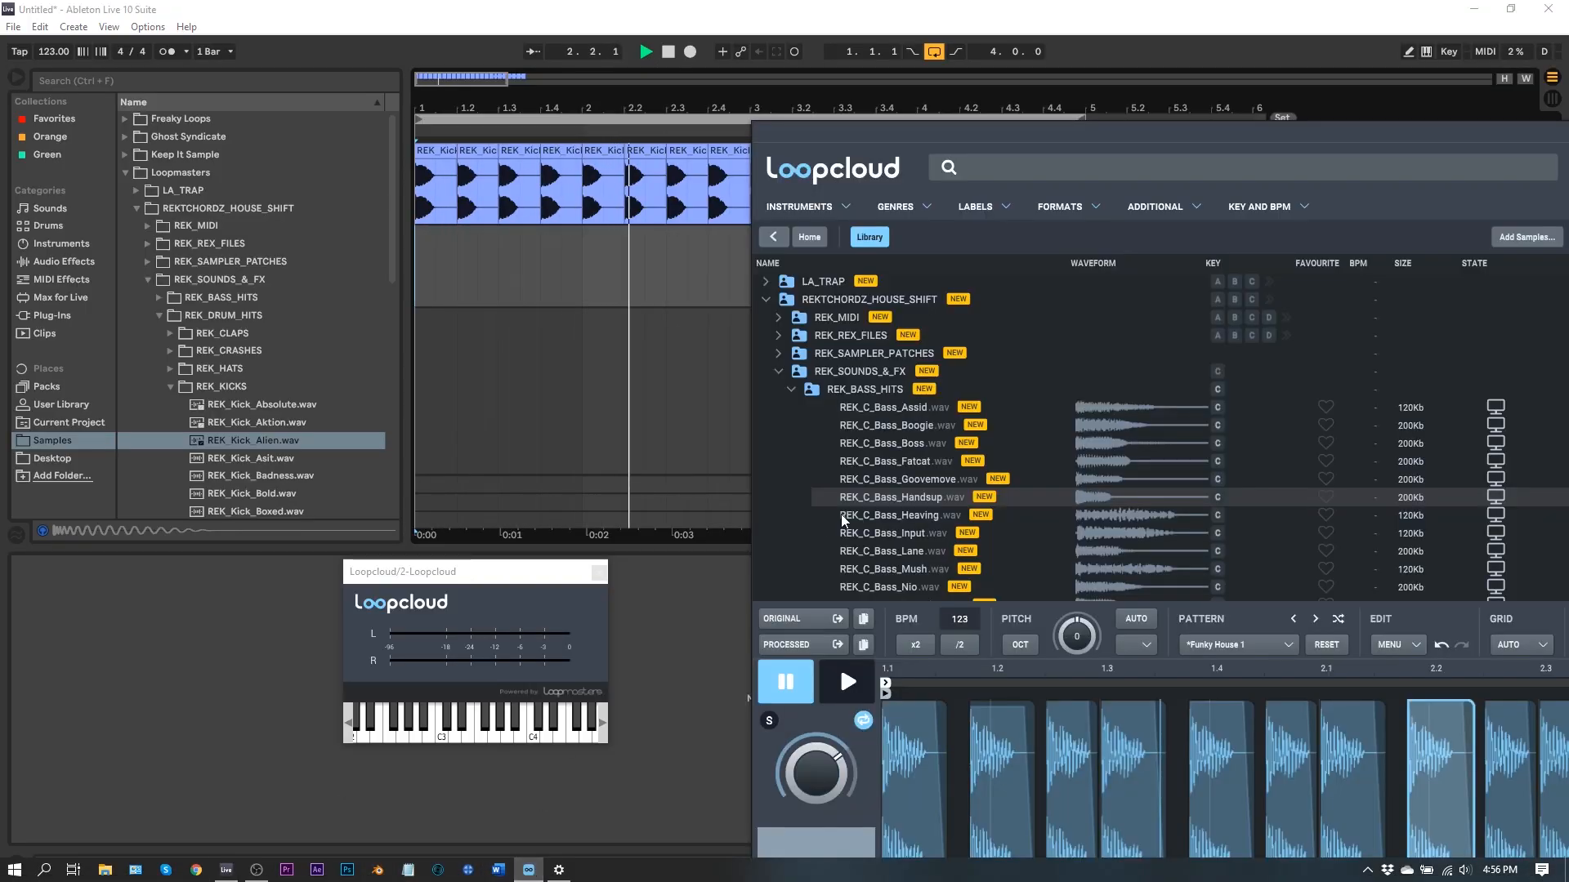
{"action": "left_click", "coordinate": [851, 680]}
{"action": "left_click_drag", "start_coordinate": [1002, 150], "coordinate": [490, 47]}
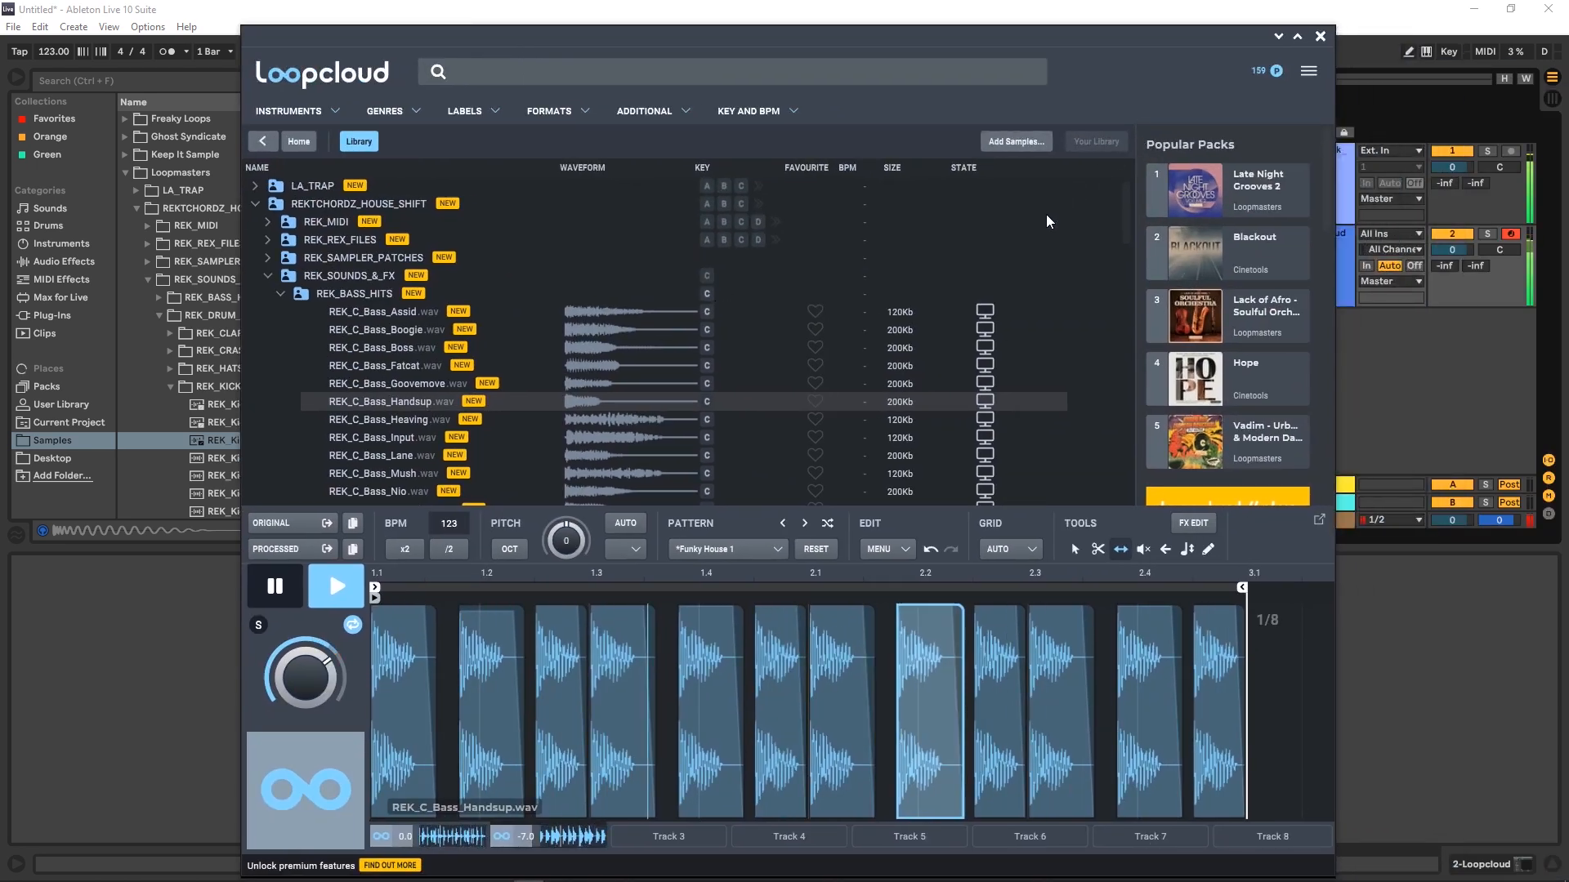
Step: Audition the bass hits REK_C_Bass_Lane.wav and REK_C_Bass_Organise.wav in the pattern while the Live project plays
{"action": "left_click", "coordinate": [390, 453]}
{"action": "scroll", "coordinate": [390, 453], "scroll_direction": "down", "scroll_amount": 1}
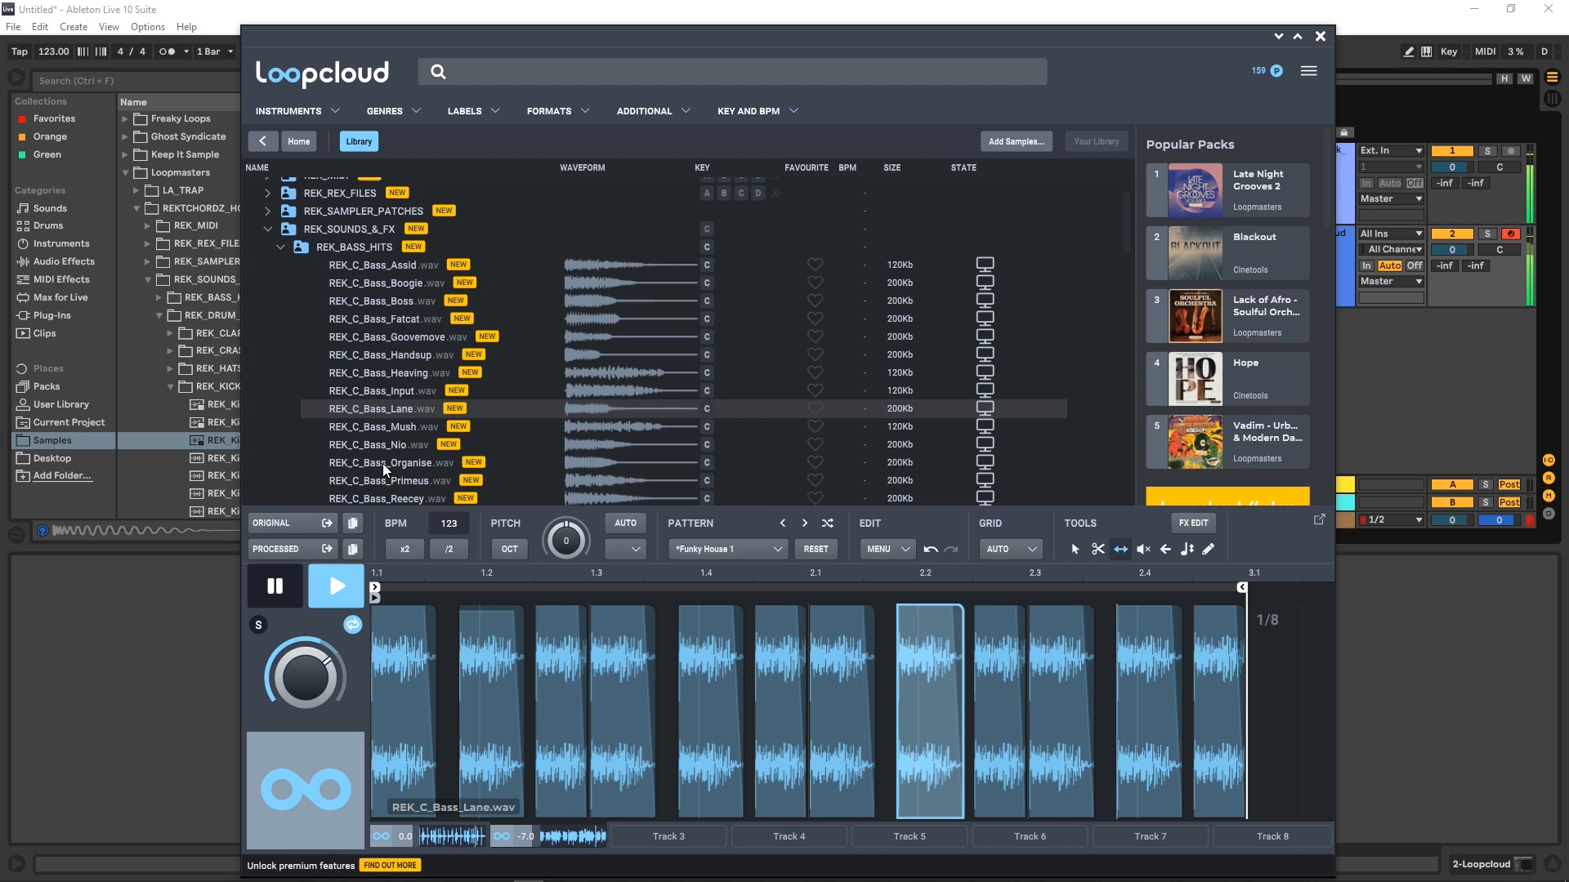
{"action": "left_click", "coordinate": [385, 468]}
{"action": "scroll", "coordinate": [386, 469], "scroll_direction": "down", "scroll_amount": 2}
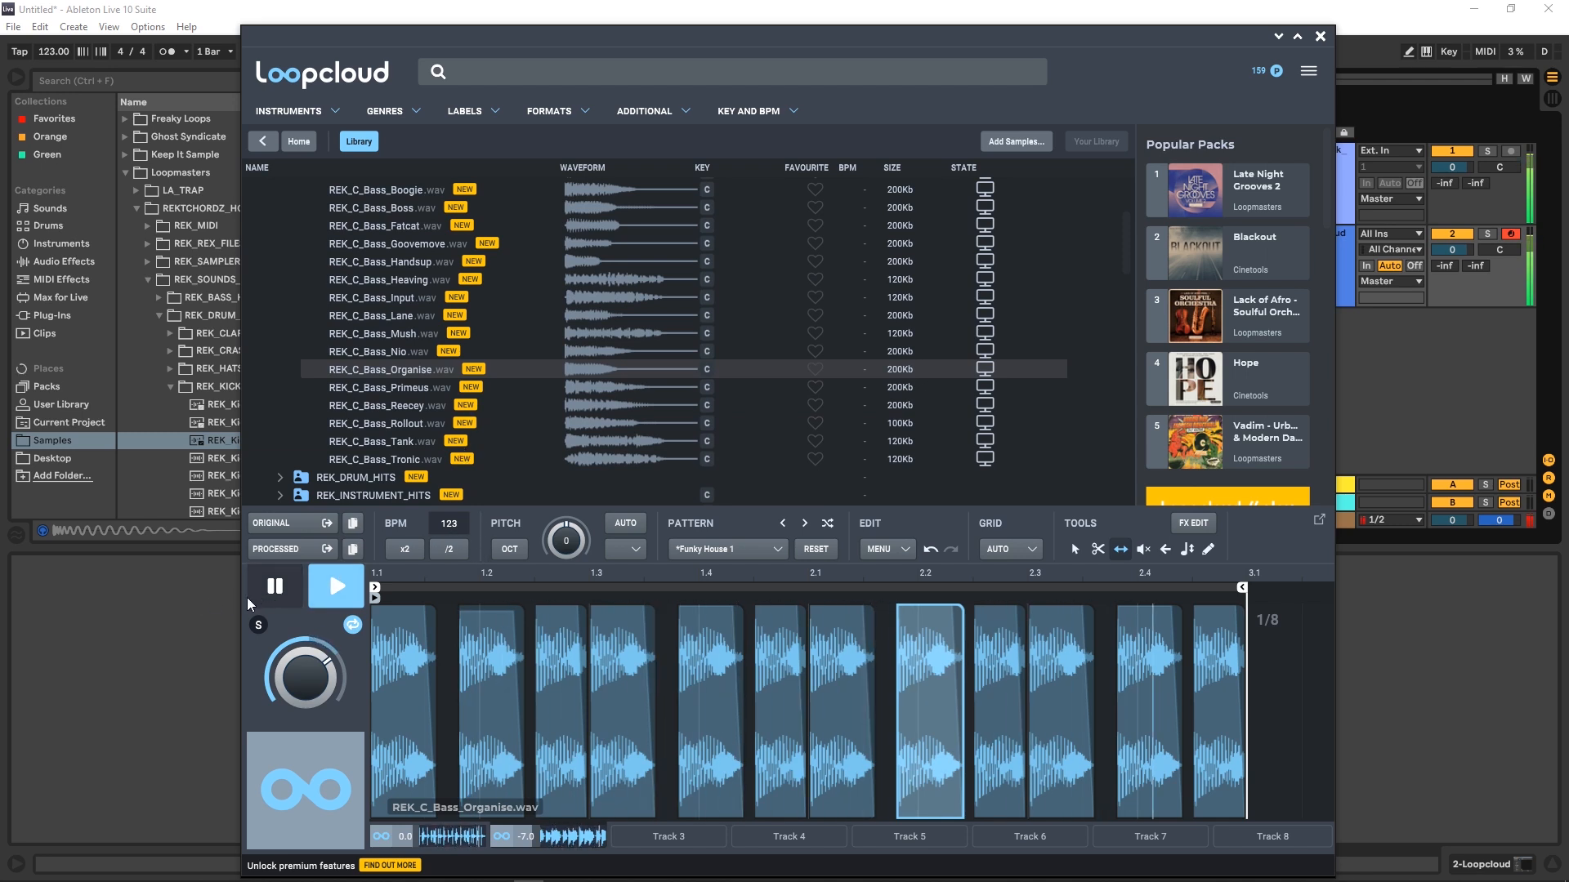
Step: Stop playback in Ableton Live, switch back to Loopcloud and enlarge its window to fill the screen
{"action": "left_click", "coordinate": [179, 606]}
{"action": "key", "text": "space"}
{"action": "mouse_move", "coordinate": [378, 865]}
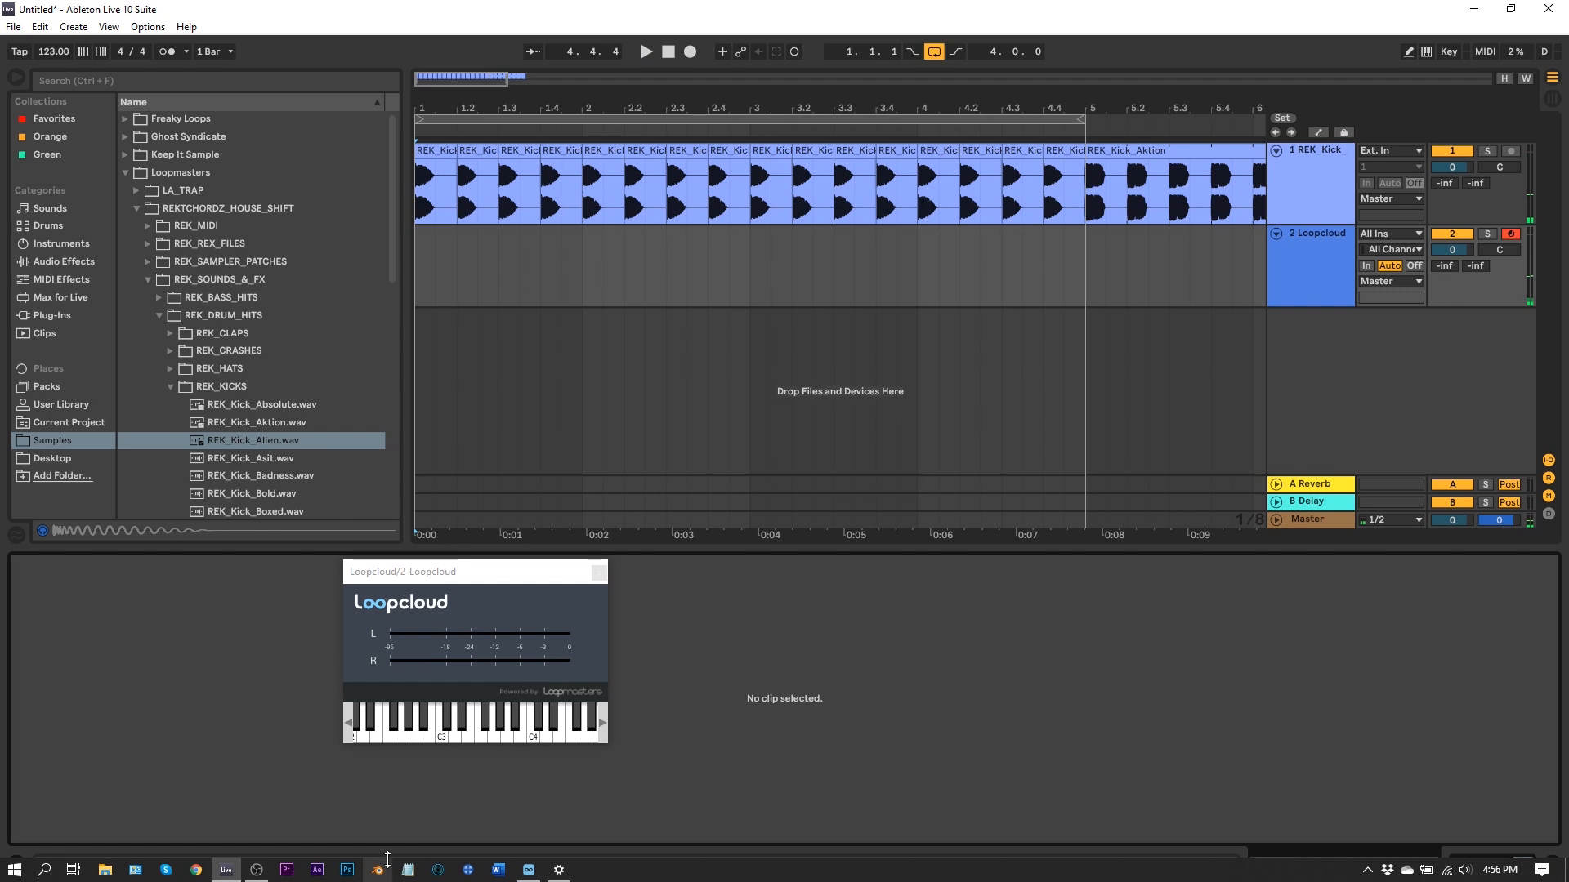
{"action": "left_click", "coordinate": [528, 869]}
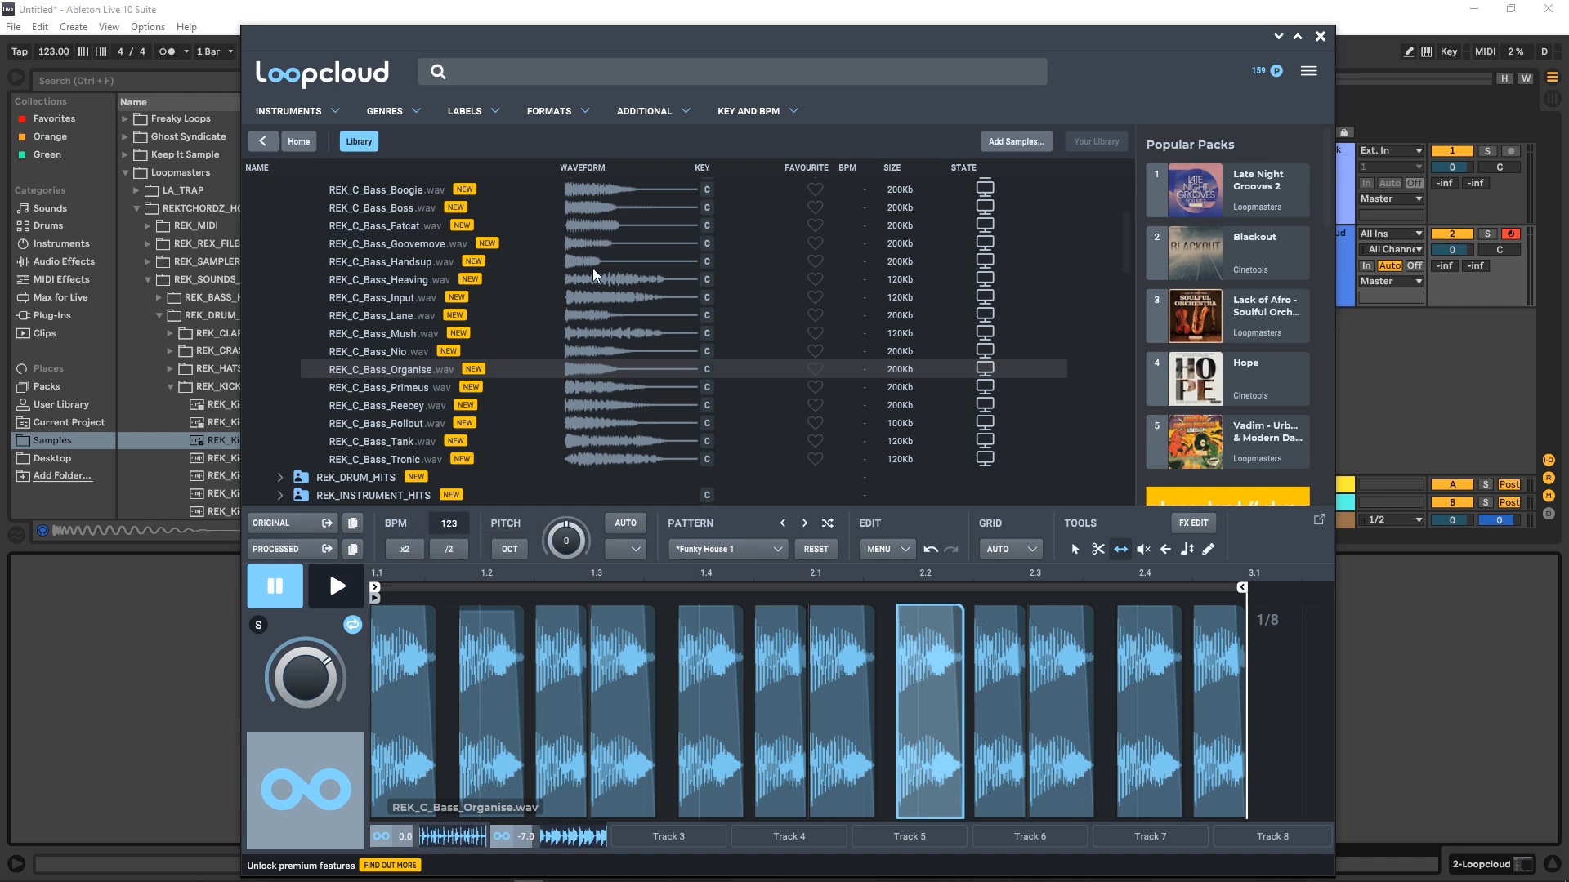
{"action": "left_click_drag", "start_coordinate": [455, 48], "coordinate": [991, 46]}
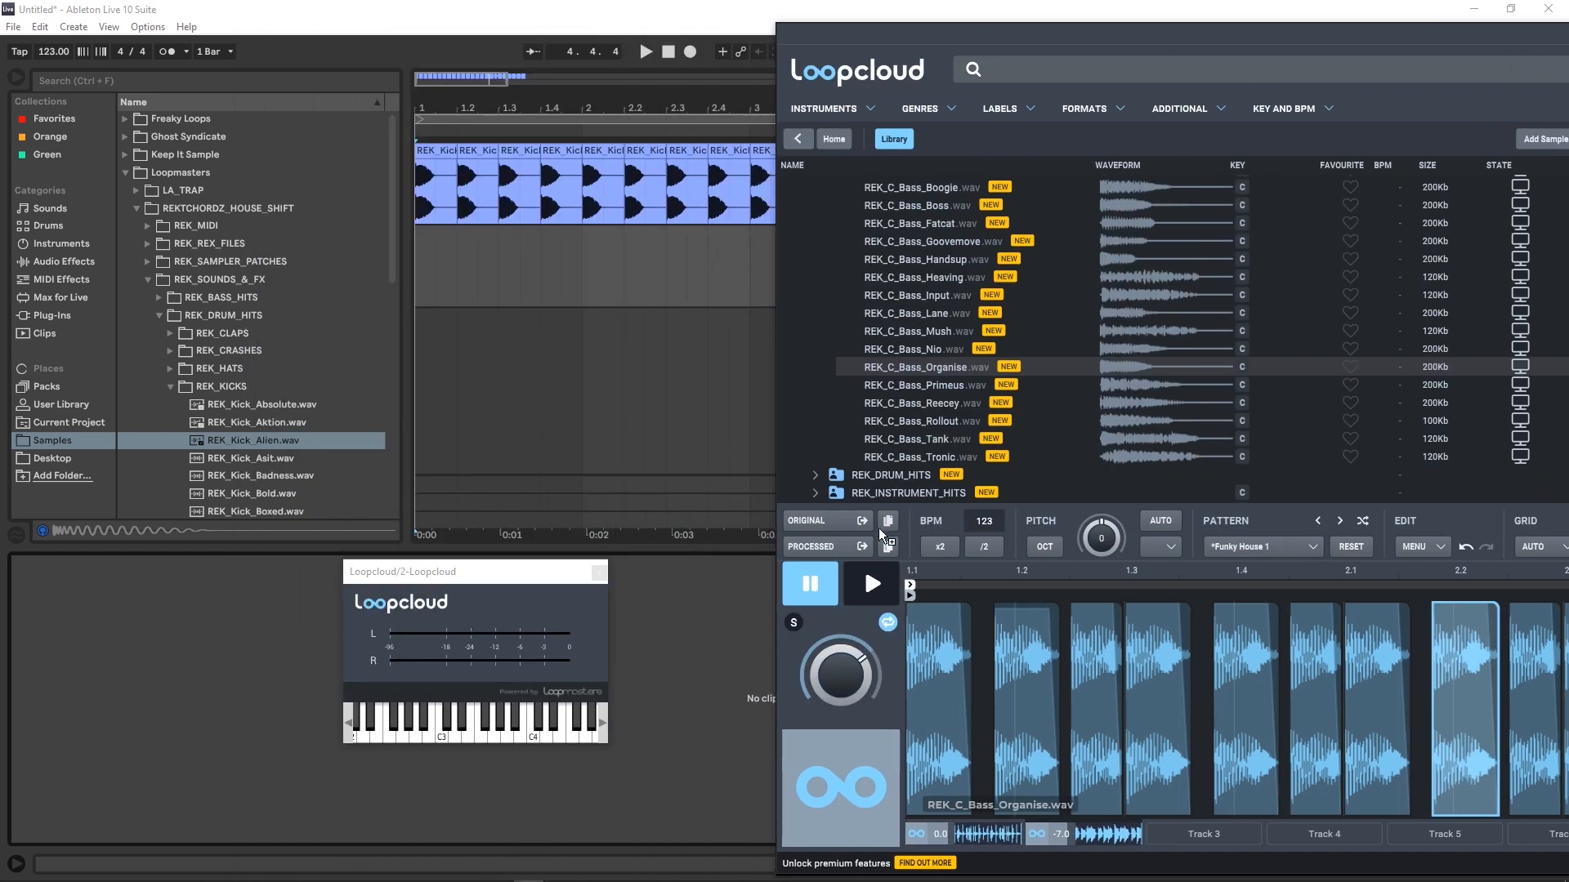
{"action": "left_click_drag", "start_coordinate": [815, 549], "coordinate": [423, 381]}
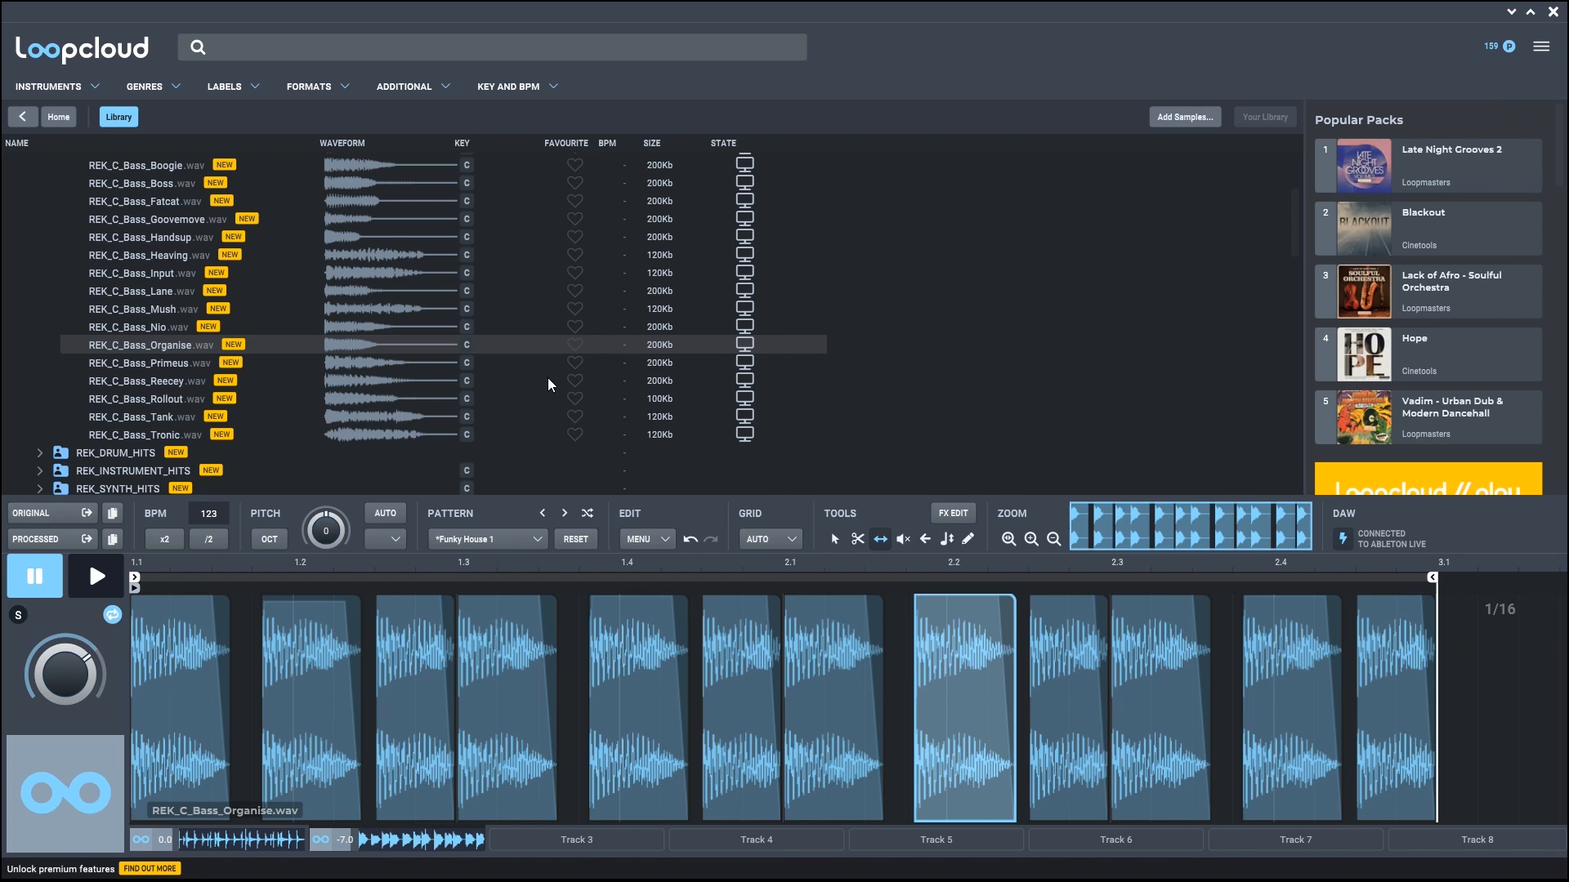
Step: Turn on automatic pitch matching for the bass track and set its target key to F
{"action": "scroll", "coordinate": [360, 441], "scroll_direction": "up", "scroll_amount": 3}
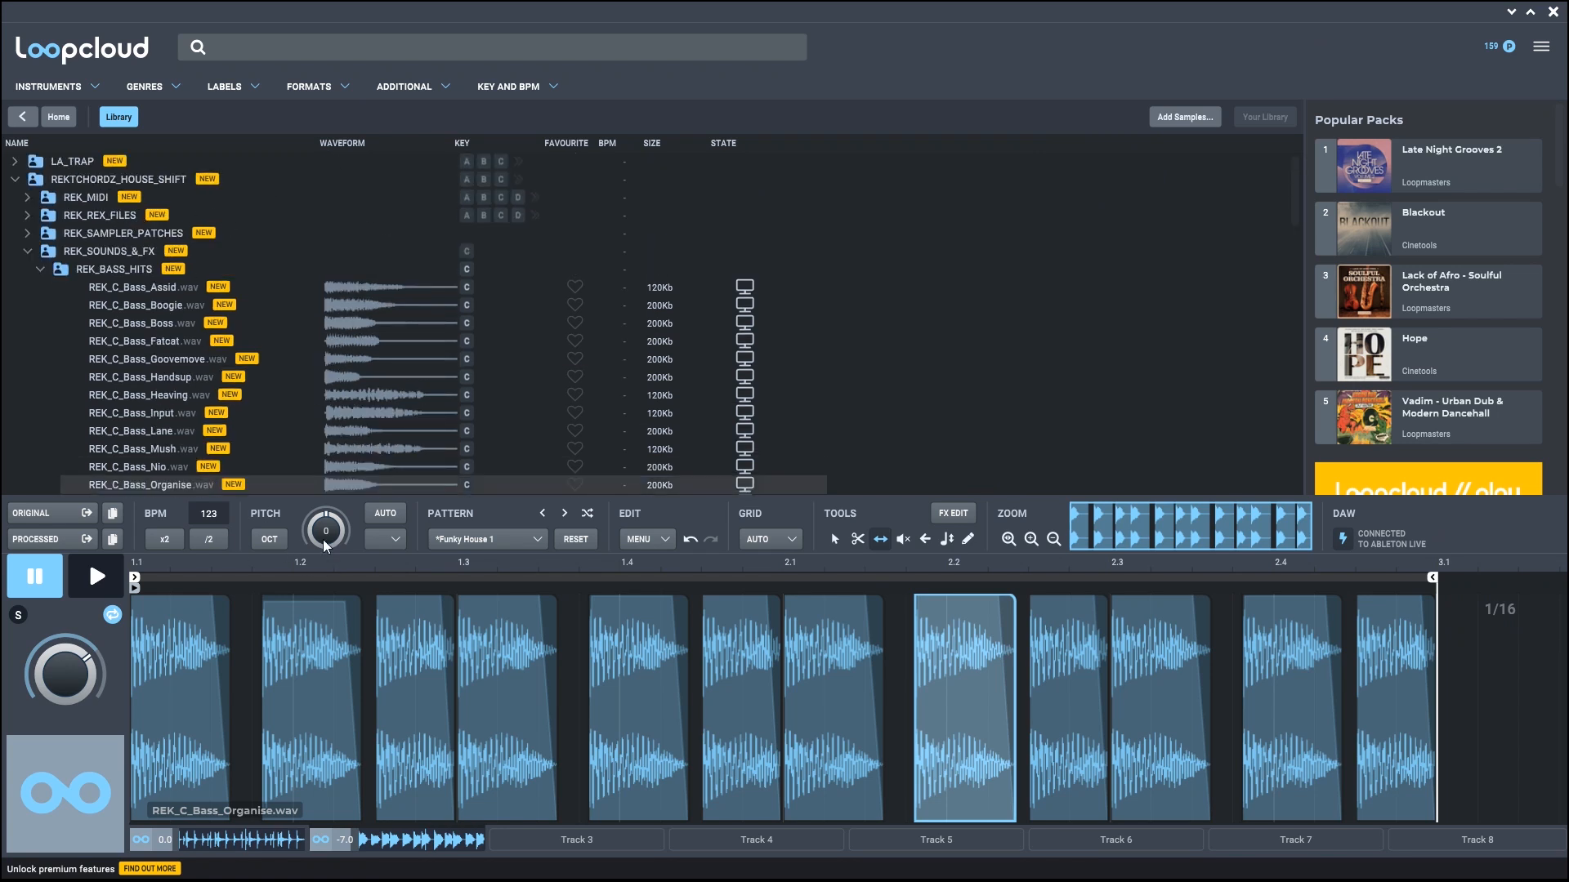
{"action": "left_click", "coordinate": [389, 514]}
{"action": "left_click", "coordinate": [395, 541]}
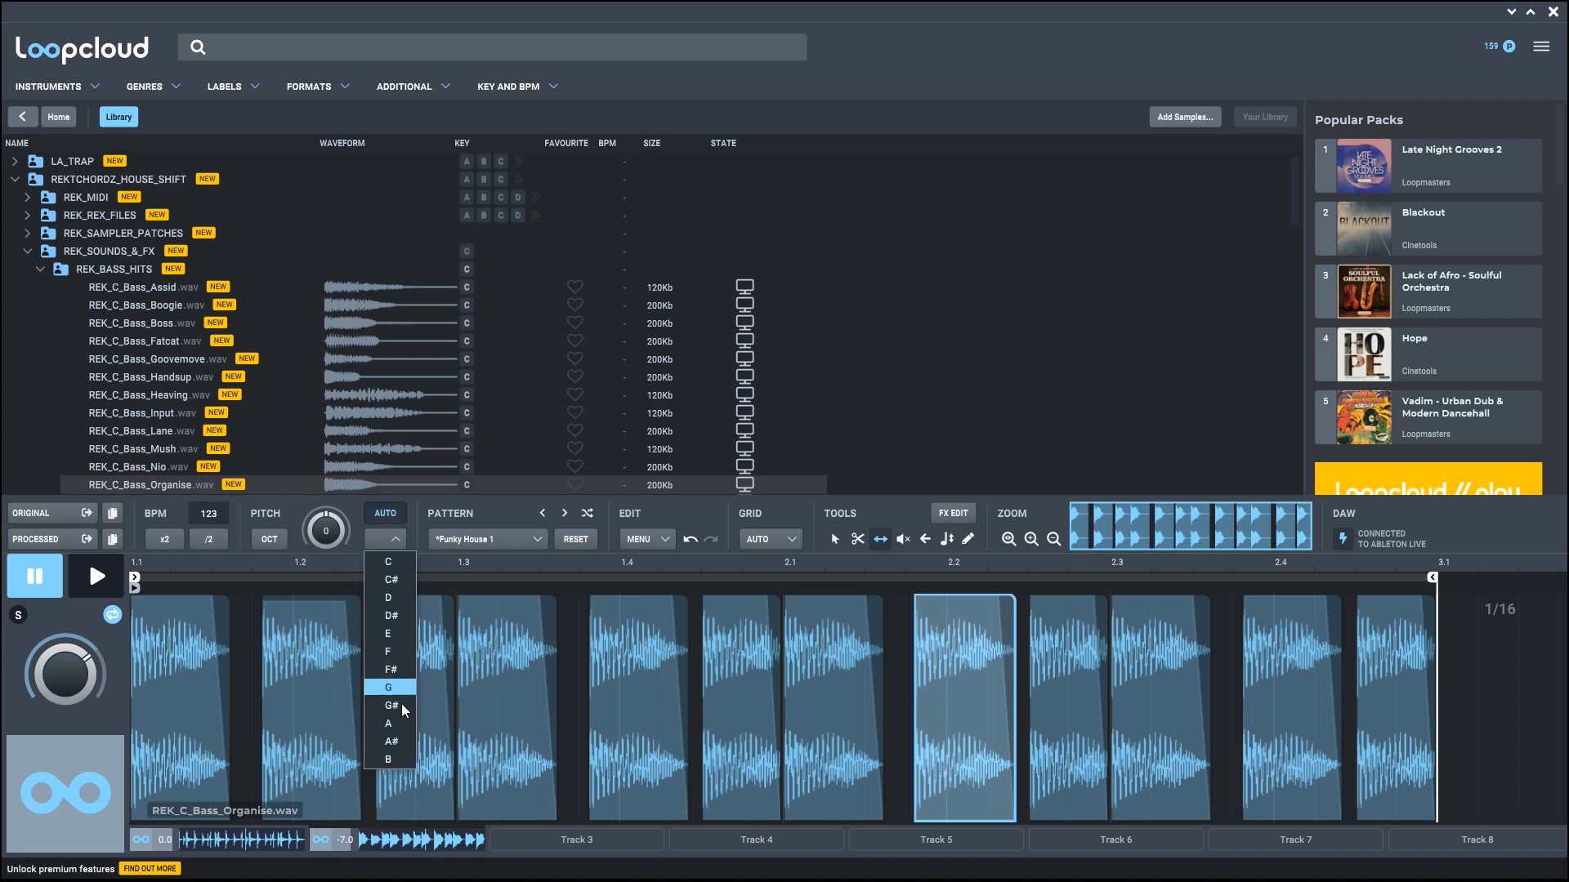
{"action": "left_click", "coordinate": [396, 657]}
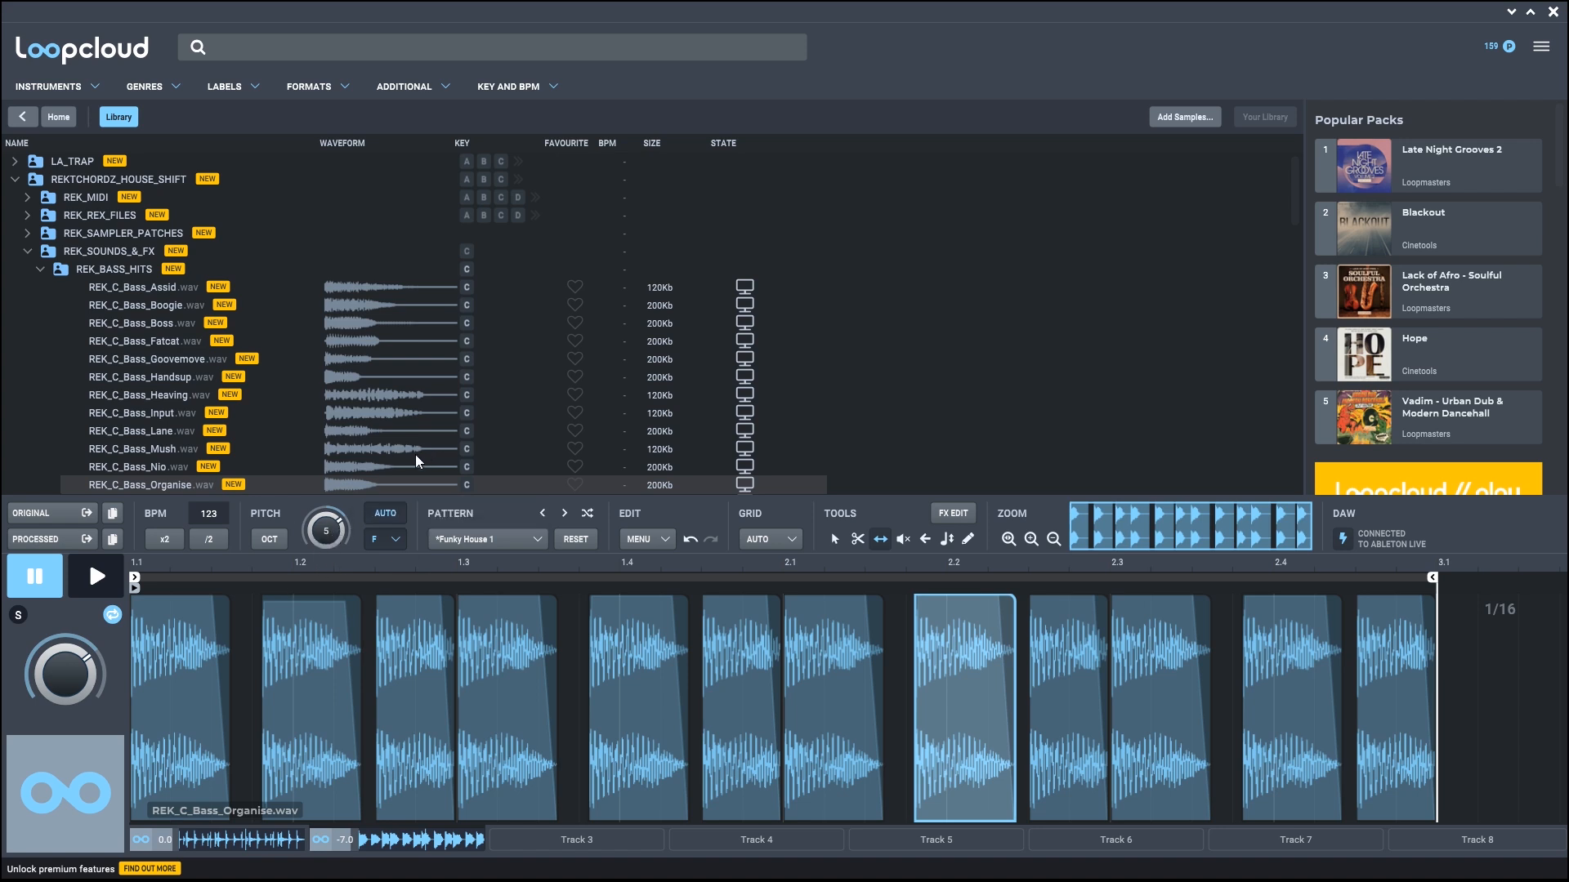
Step: Preview the bass pattern in F and set its pitch to -7 semitones
{"action": "left_click", "coordinate": [96, 576]}
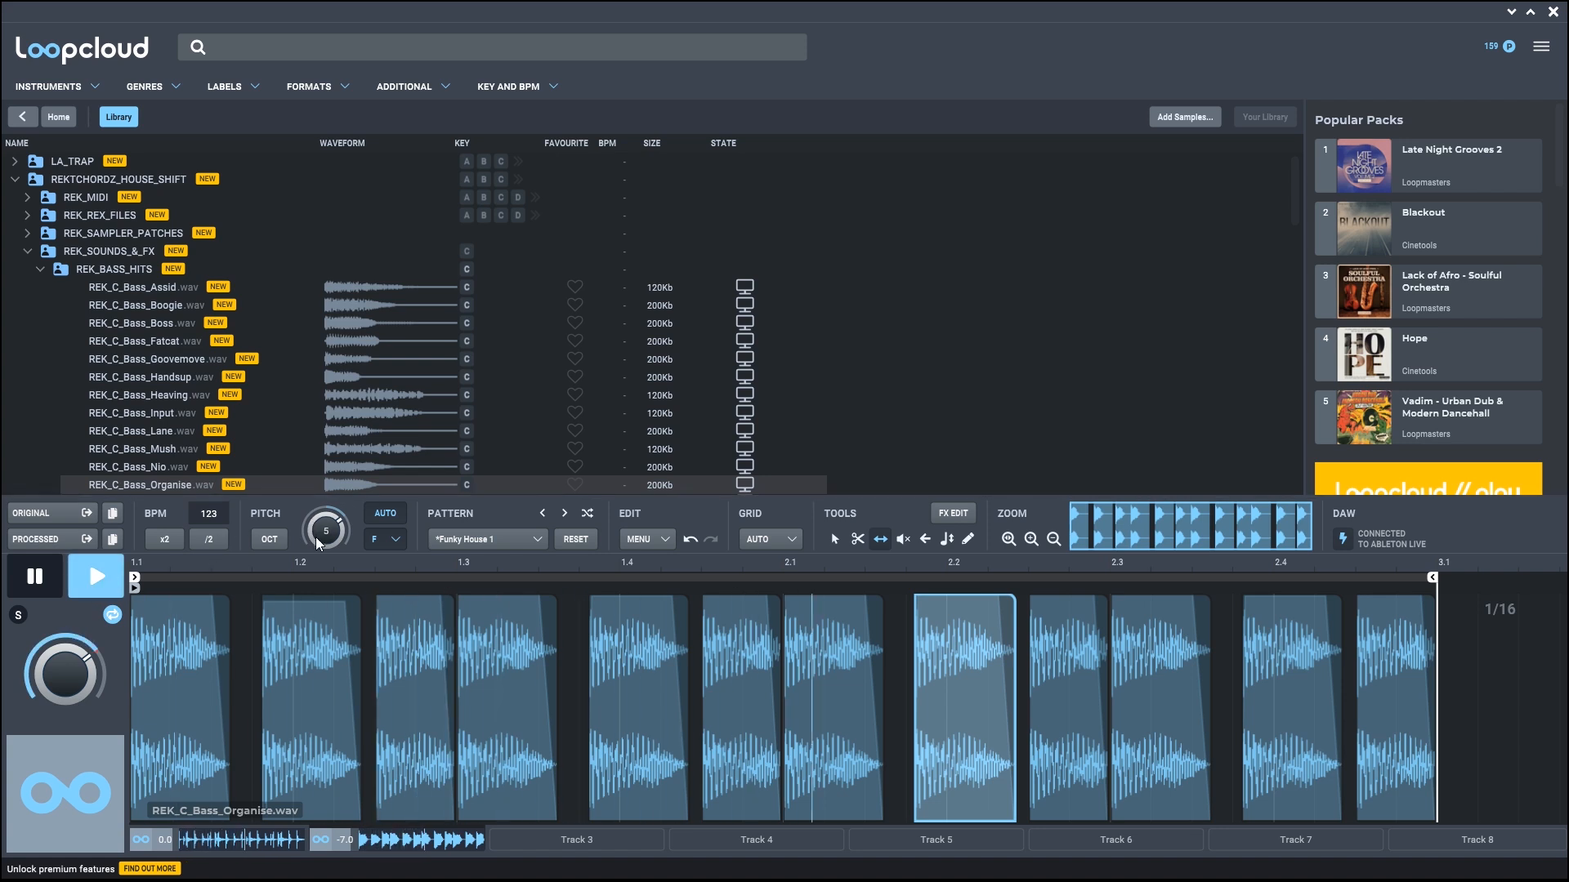
{"action": "key", "text": "space"}
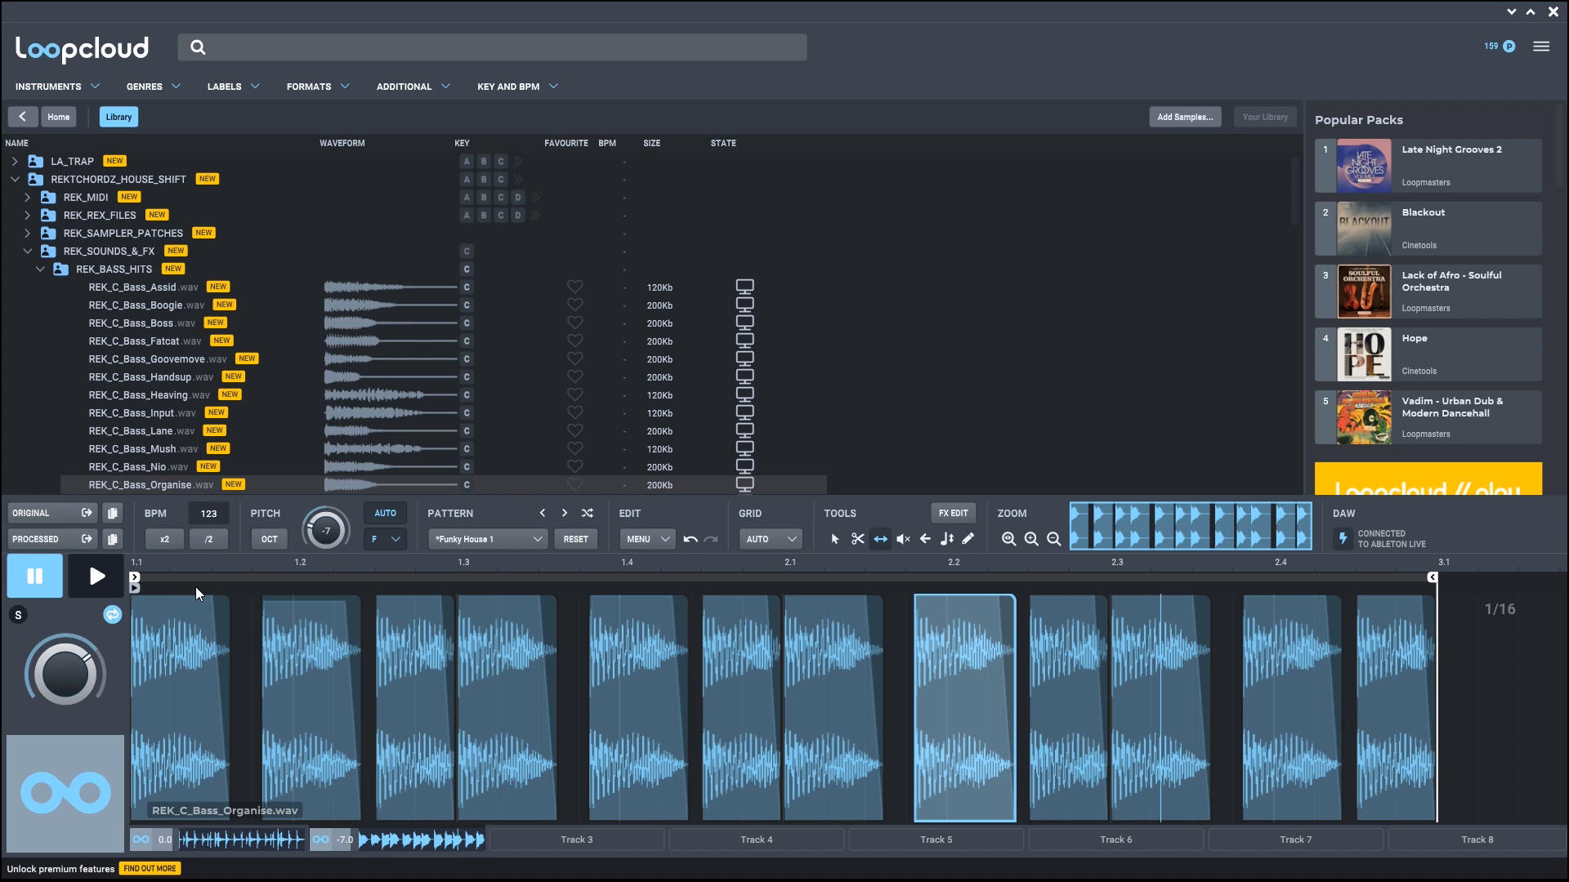
{"action": "key", "text": "space"}
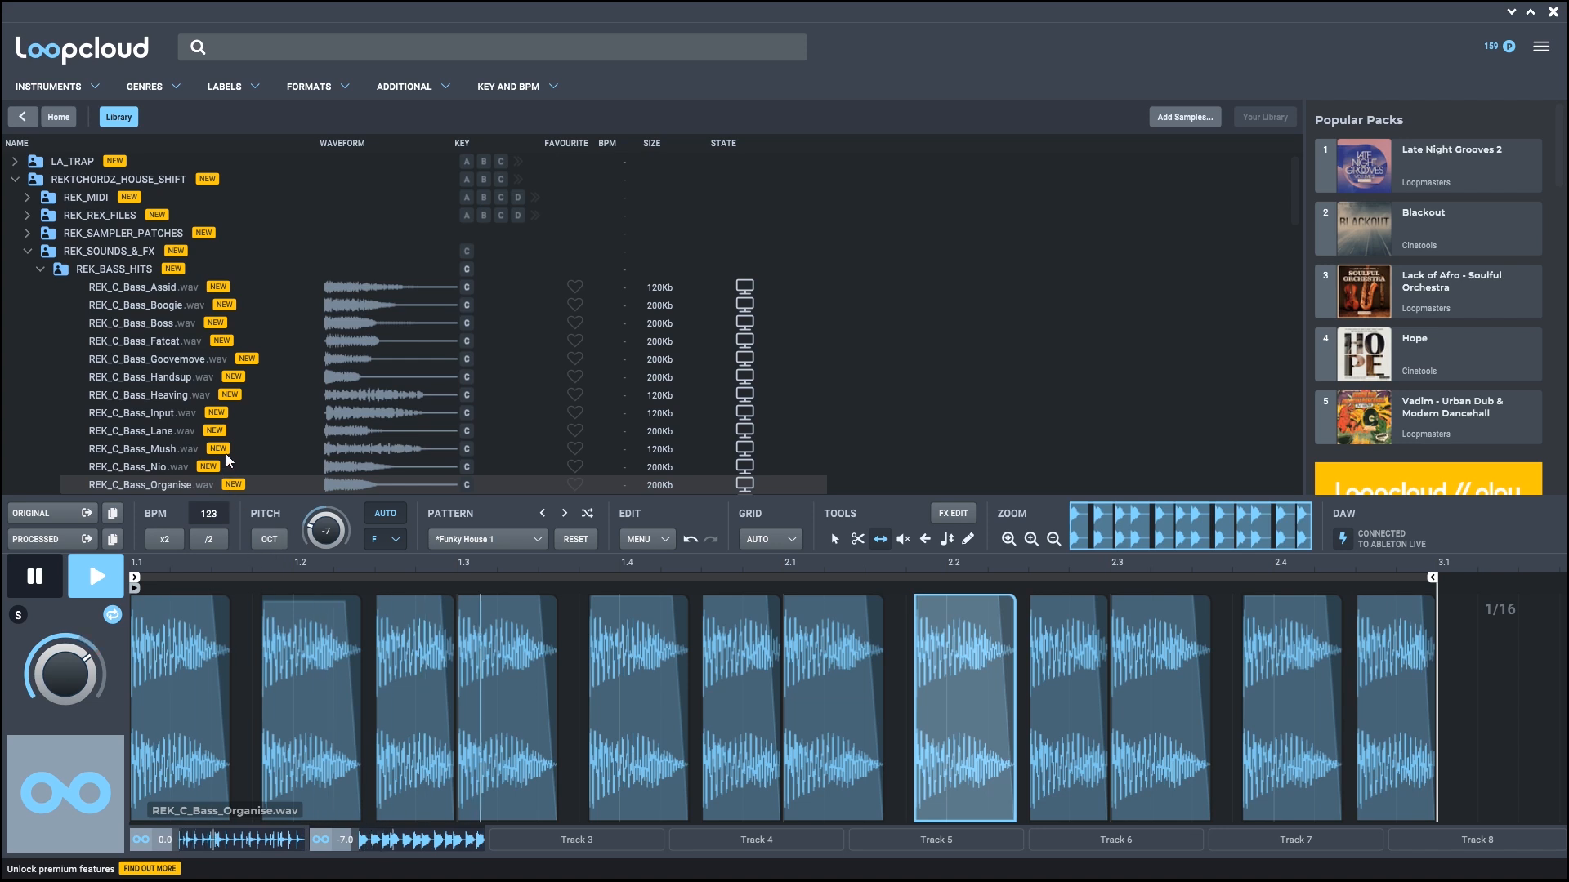
{"action": "key", "text": "space"}
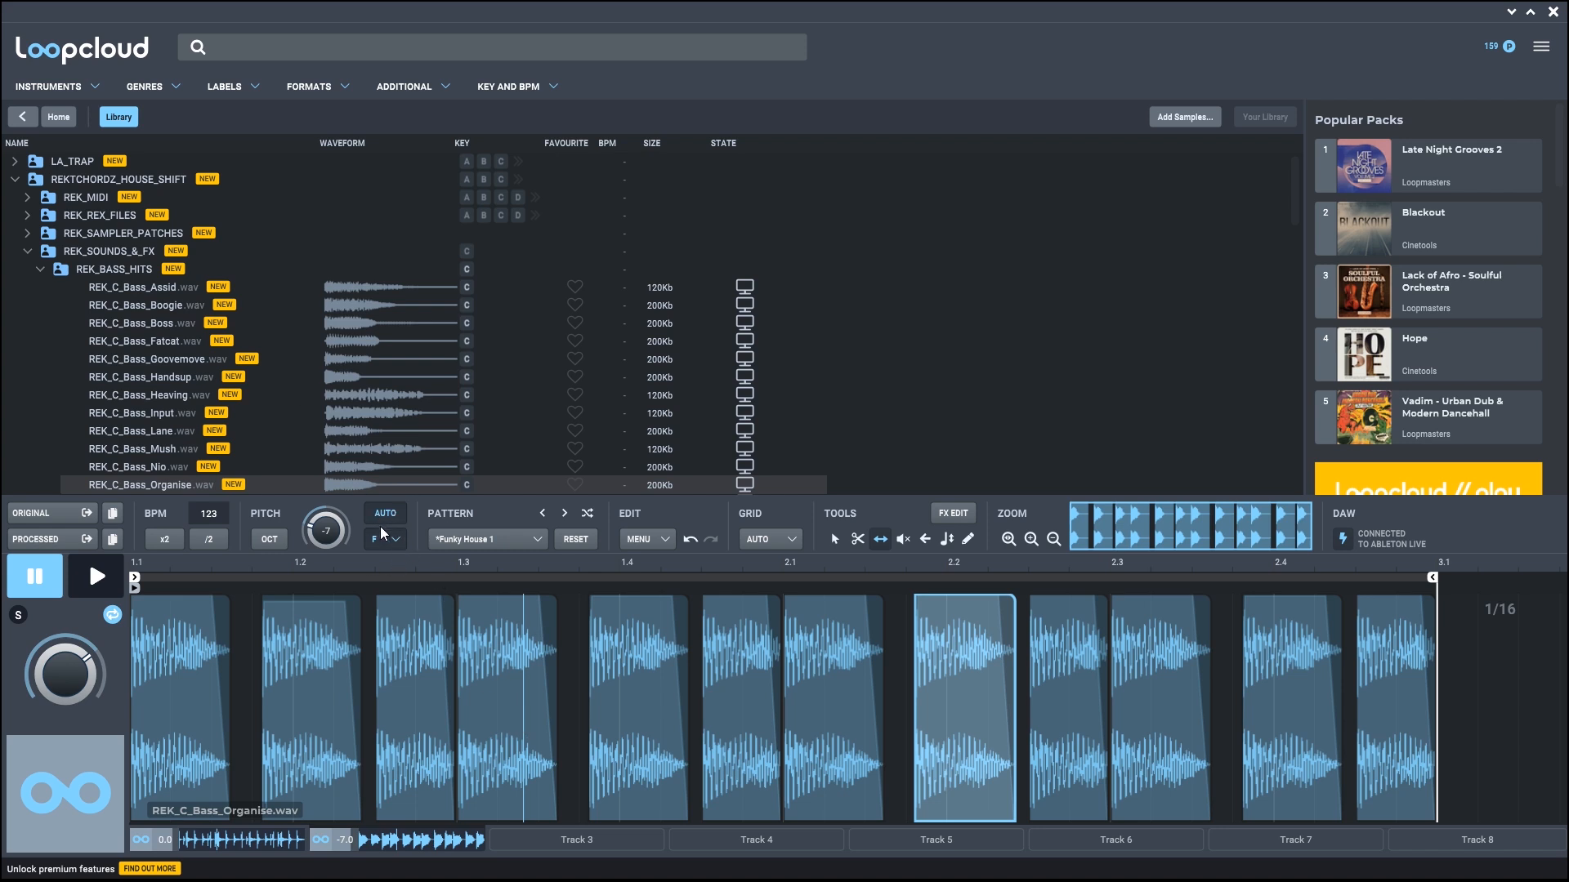
Step: Audition REK_123_B_Bass_Primeus_2, B_Bass_Skypt, B_Bass_Input, A_Bass_Subbo_2 and A_Bass_Subbo from REK_BASS_LOOPS in the pattern, leaving A_Bass_Subbo loaded
{"action": "scroll", "coordinate": [260, 425], "scroll_direction": "down", "scroll_amount": 5}
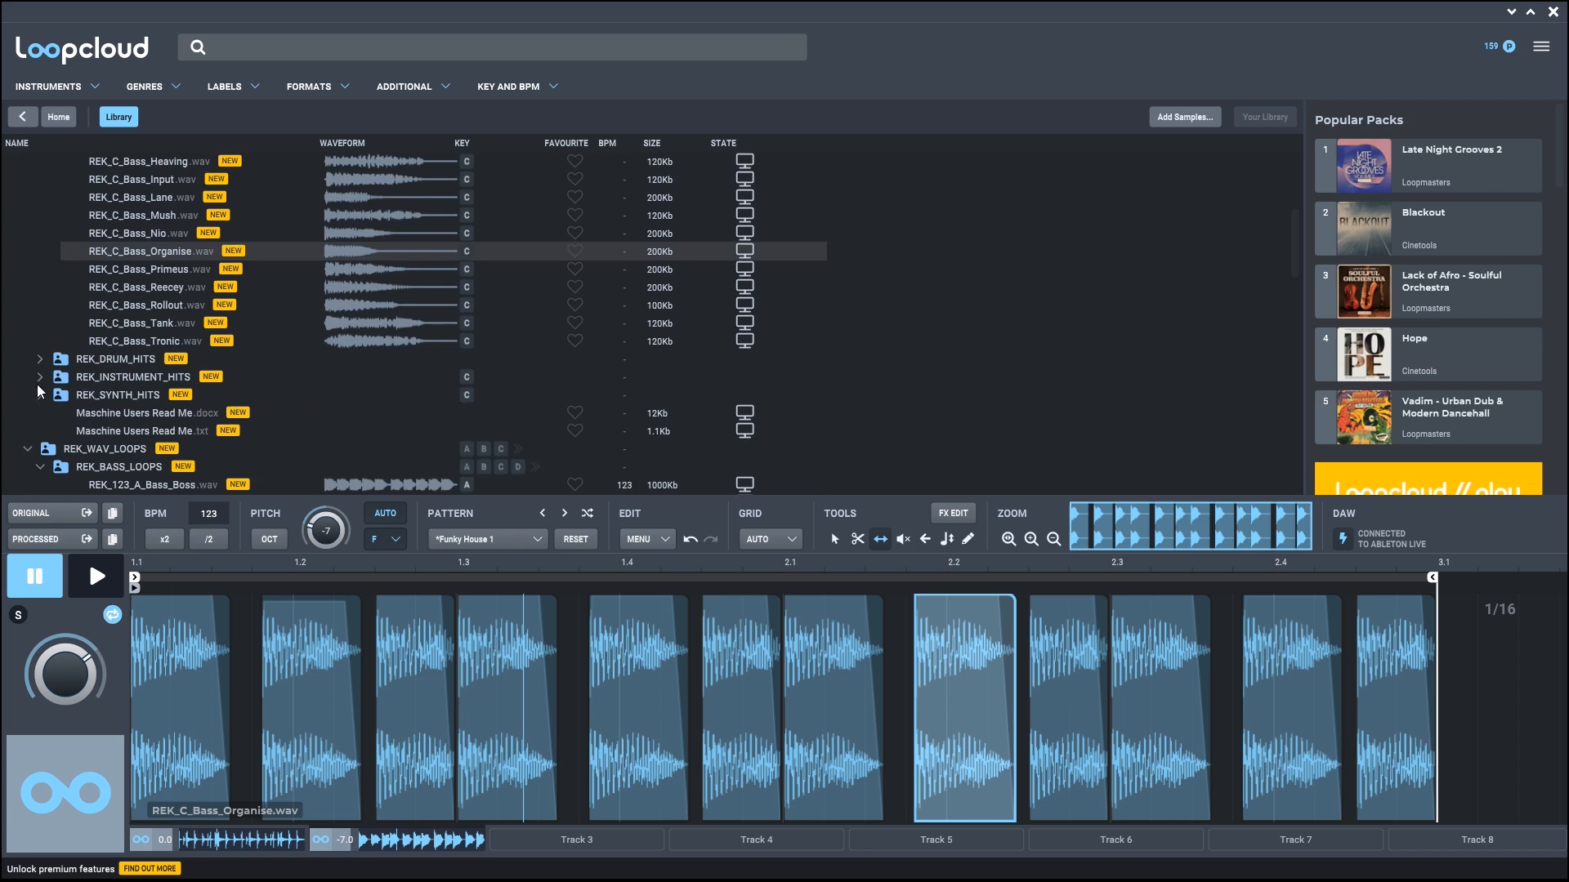
{"action": "scroll", "coordinate": [57, 431], "scroll_direction": "down", "scroll_amount": 9}
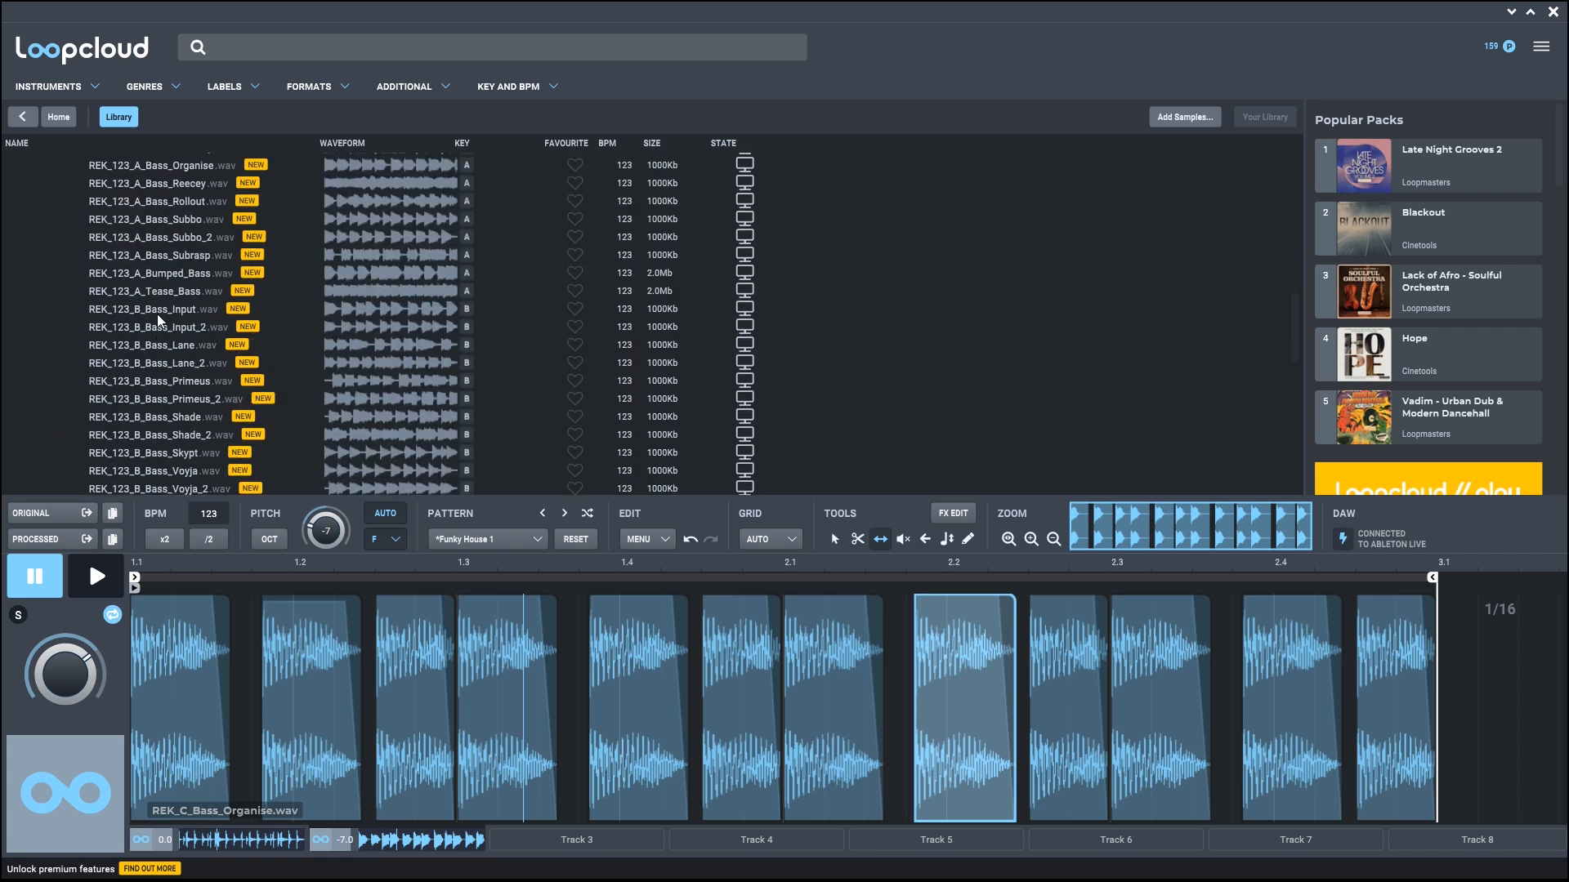
{"action": "left_click", "coordinate": [147, 400]}
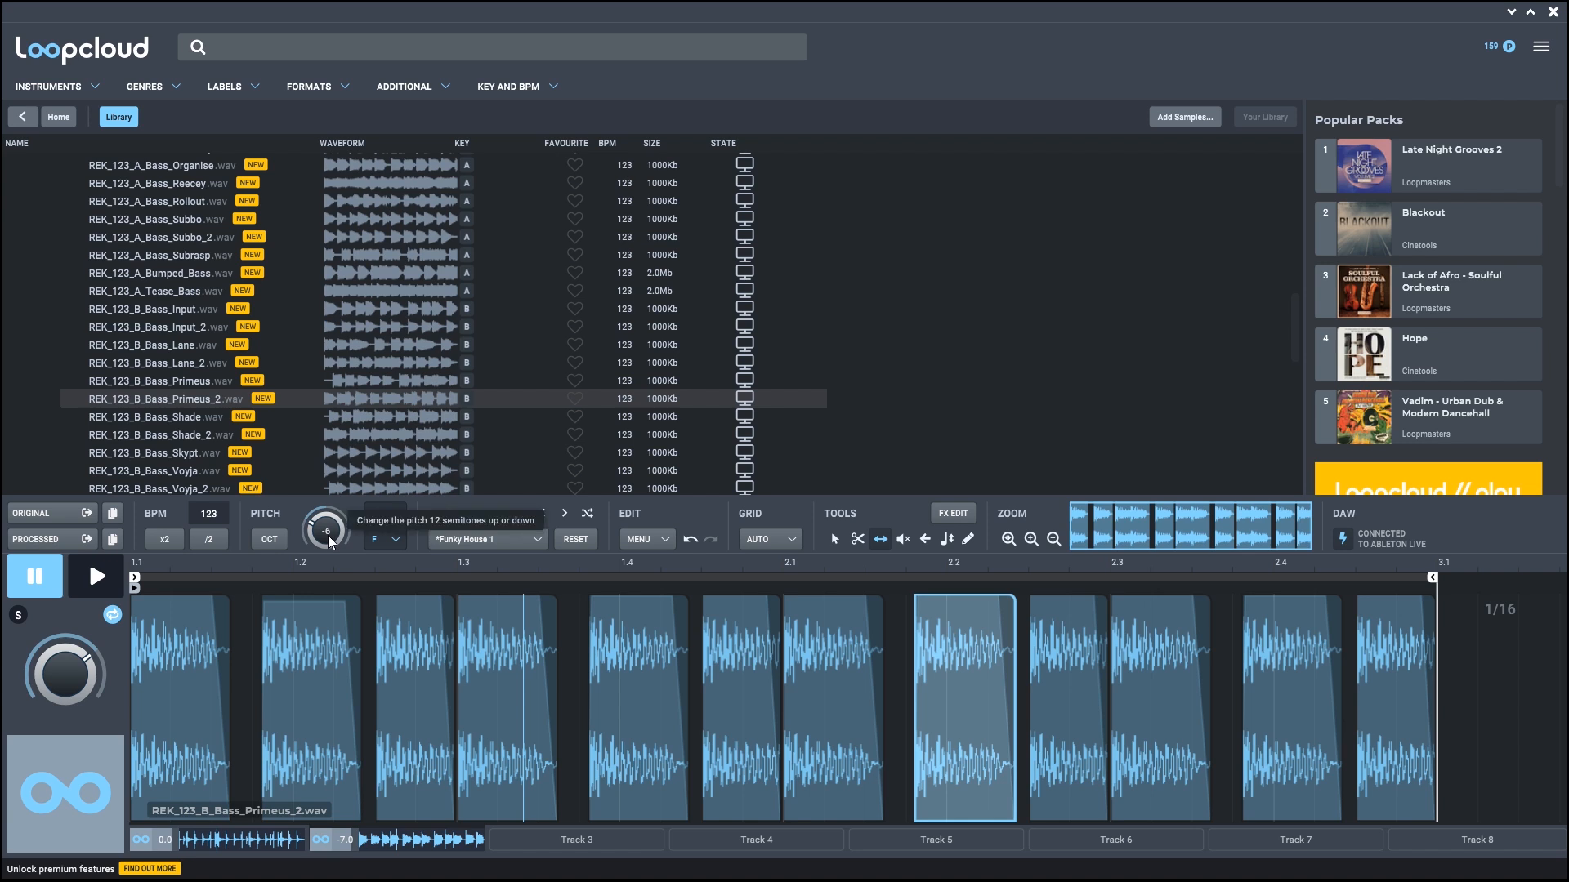
{"action": "key", "text": "space"}
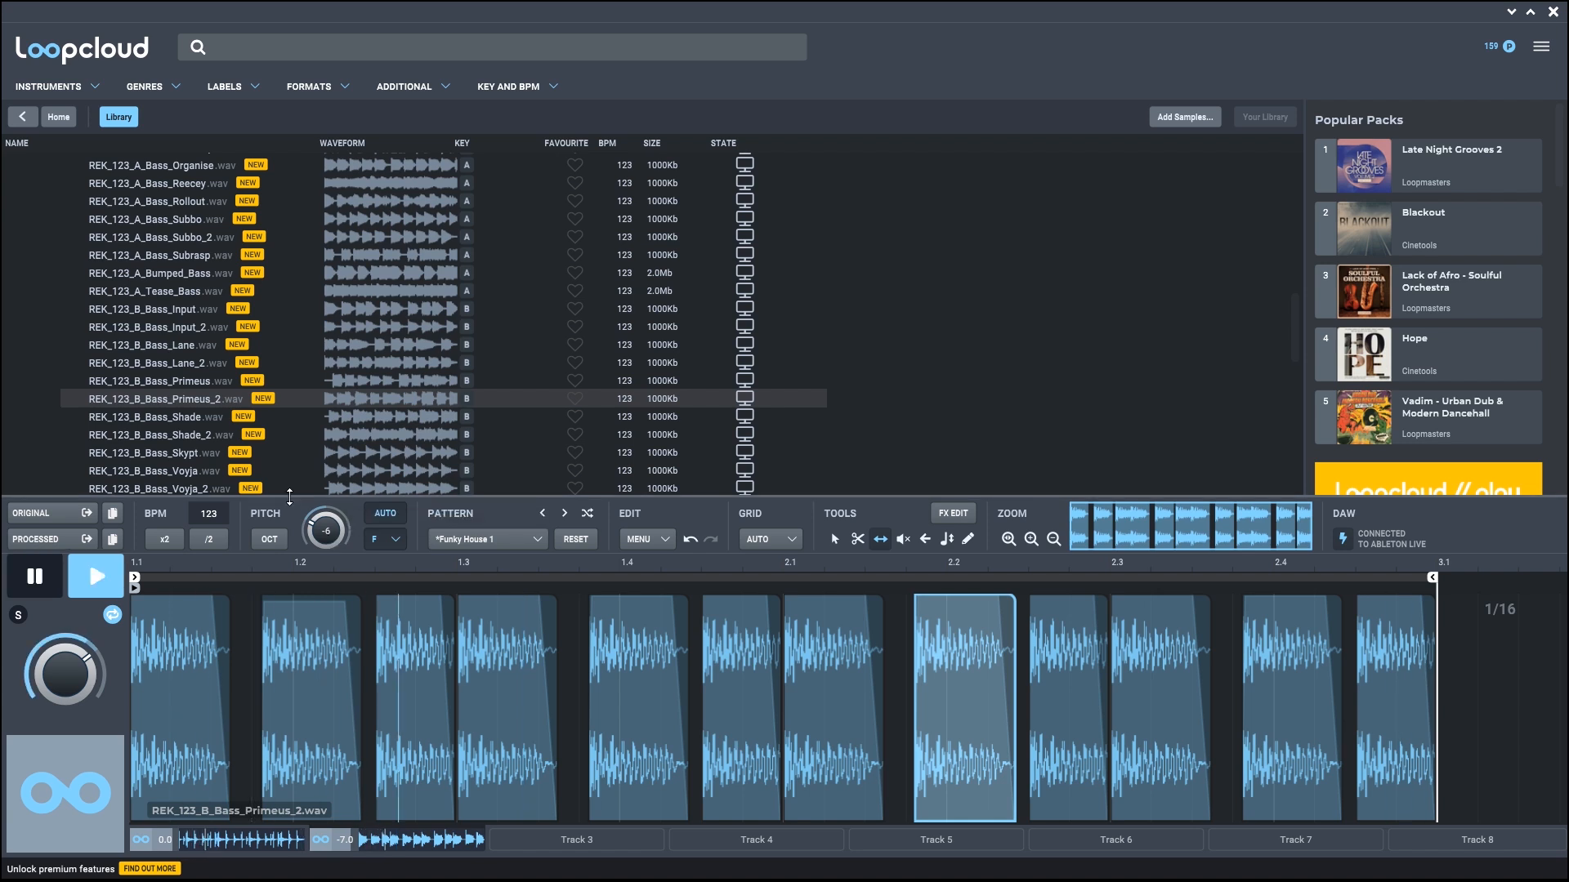
{"action": "left_click", "coordinate": [160, 455]}
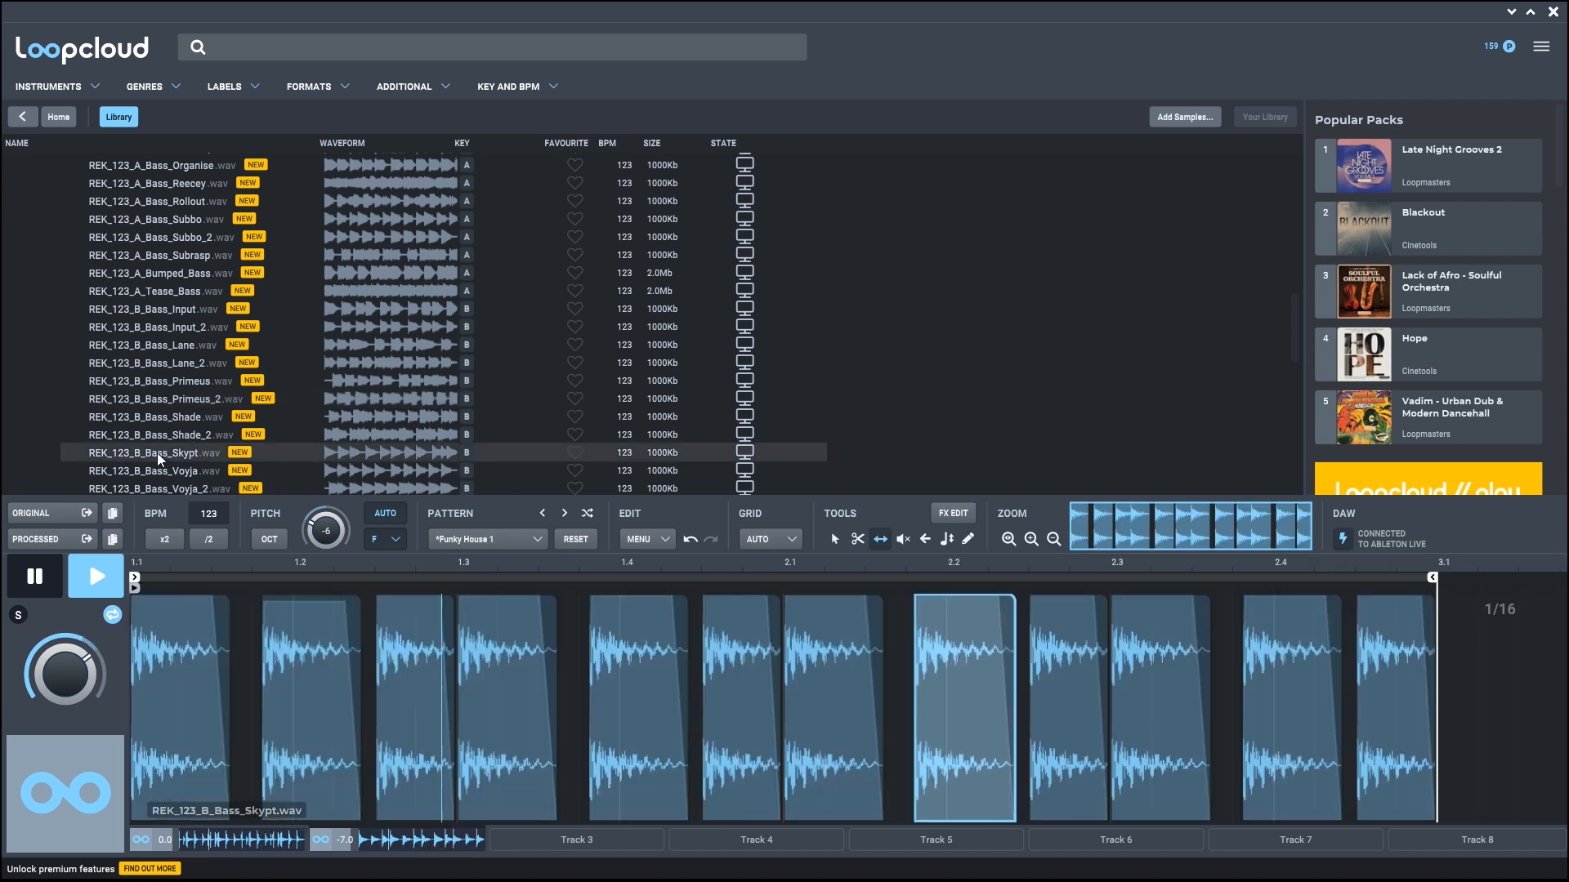
{"action": "left_click", "coordinate": [164, 314]}
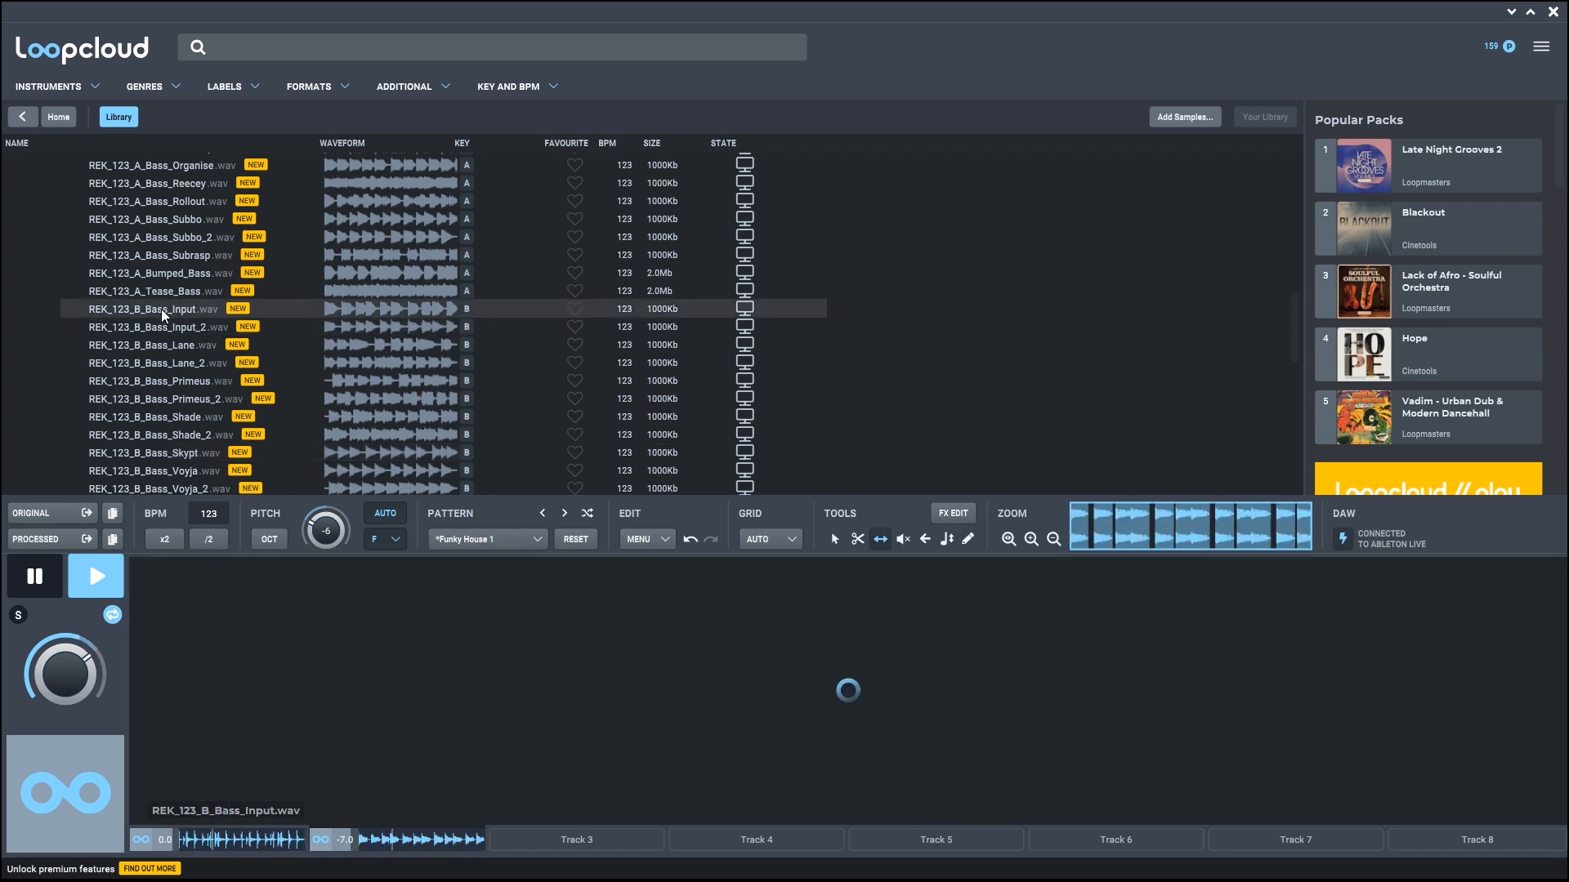
{"action": "left_click", "coordinate": [170, 238]}
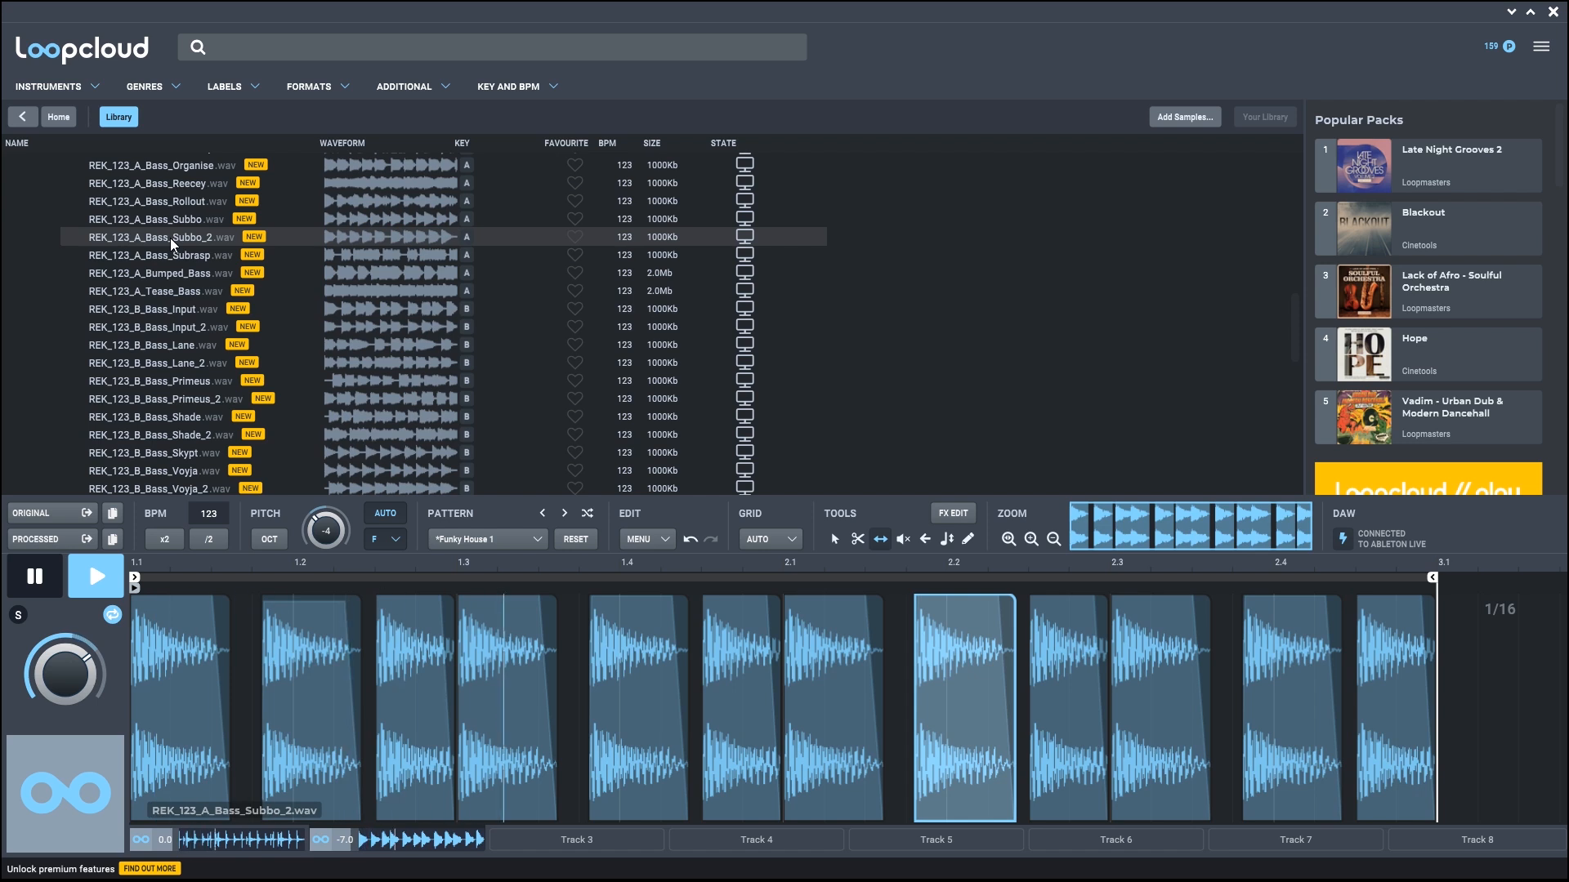
{"action": "left_click", "coordinate": [170, 220]}
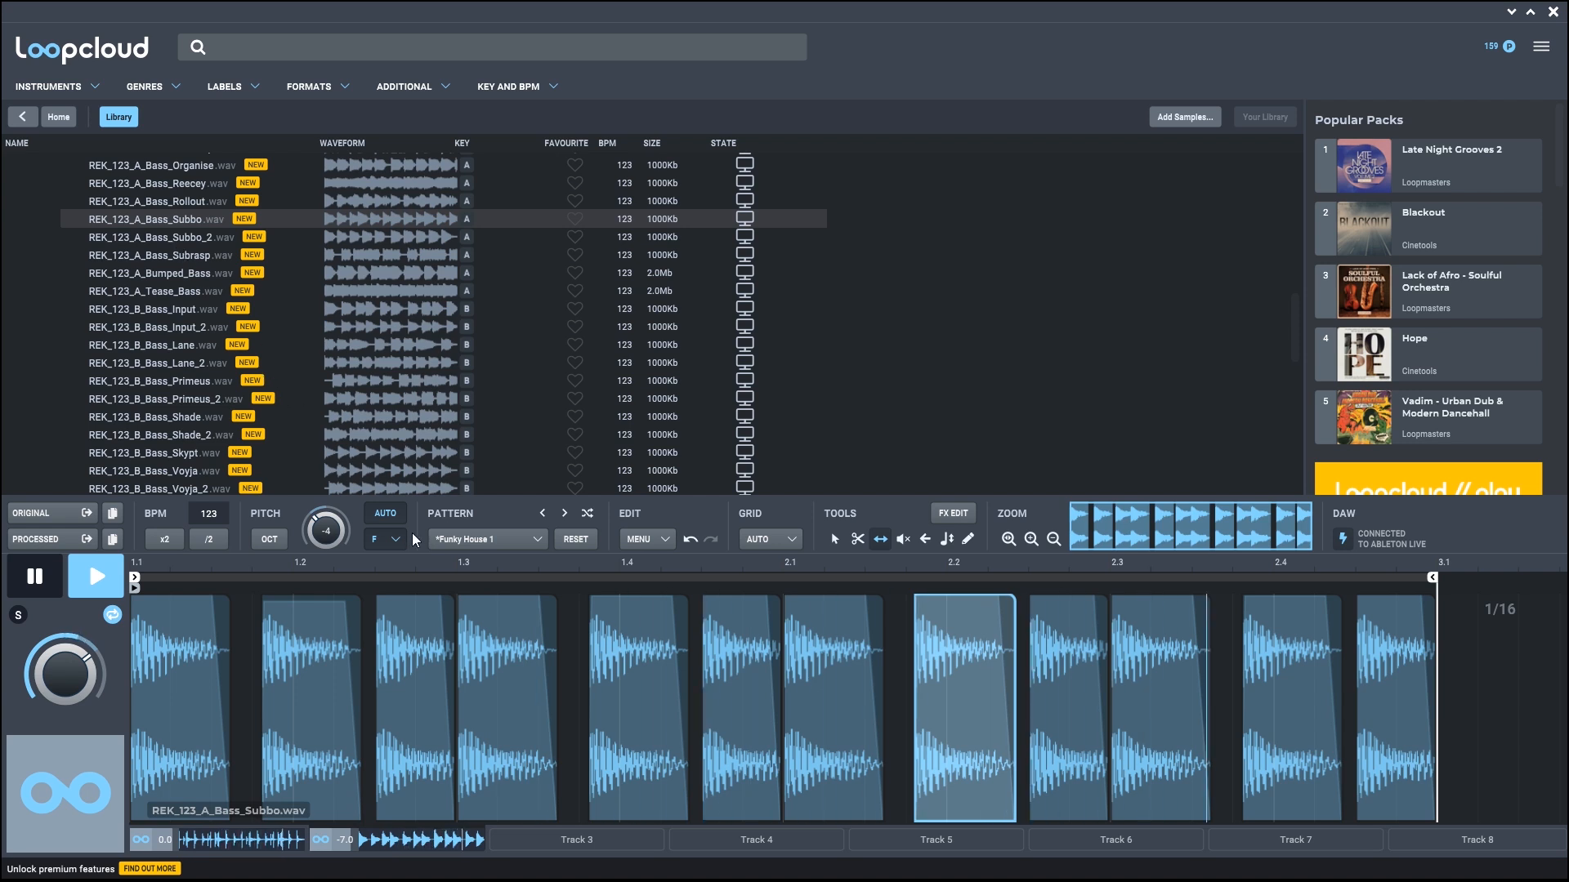
{"action": "key", "text": "space"}
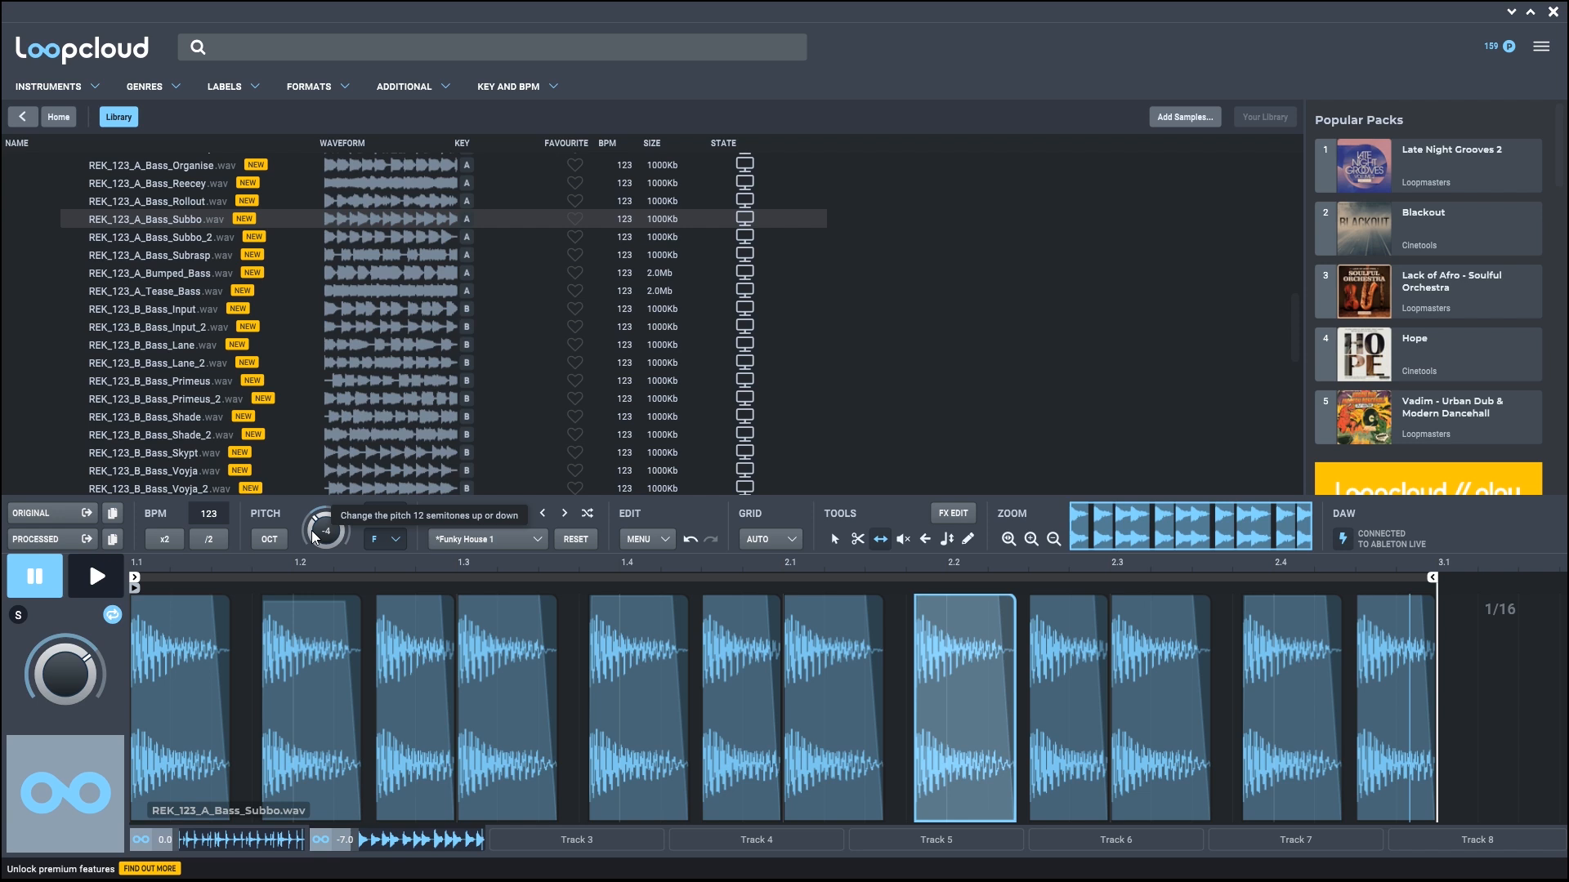
Step: Collapse the REK_SOUNDS_&_FX folder and add the Instruments column to the library list
{"action": "scroll", "coordinate": [262, 384], "scroll_direction": "up", "scroll_amount": 10}
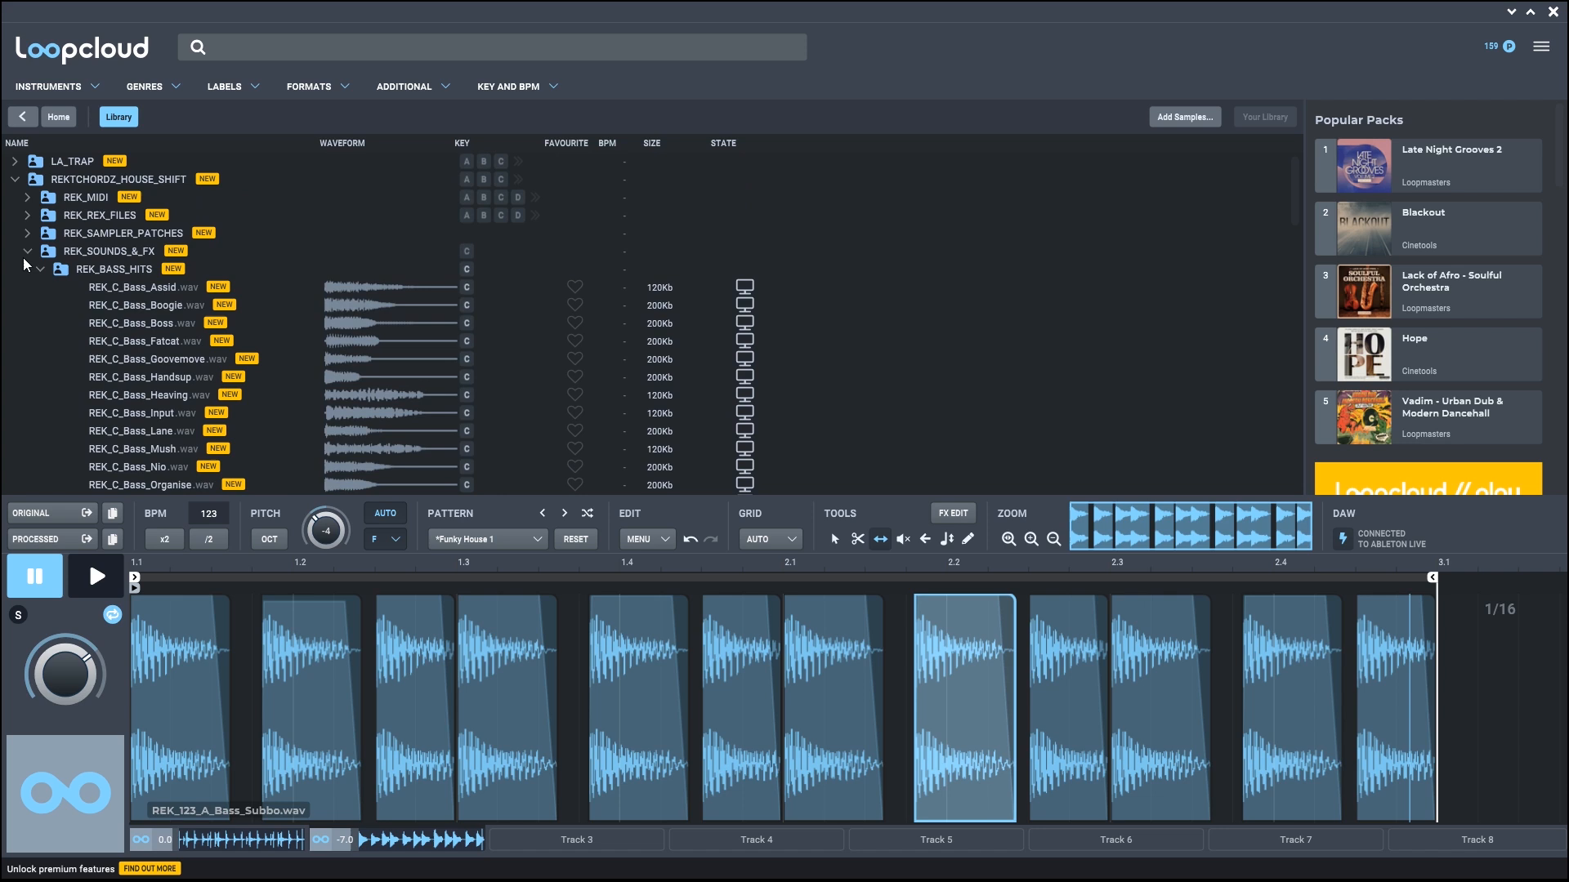
{"action": "left_click", "coordinate": [25, 255]}
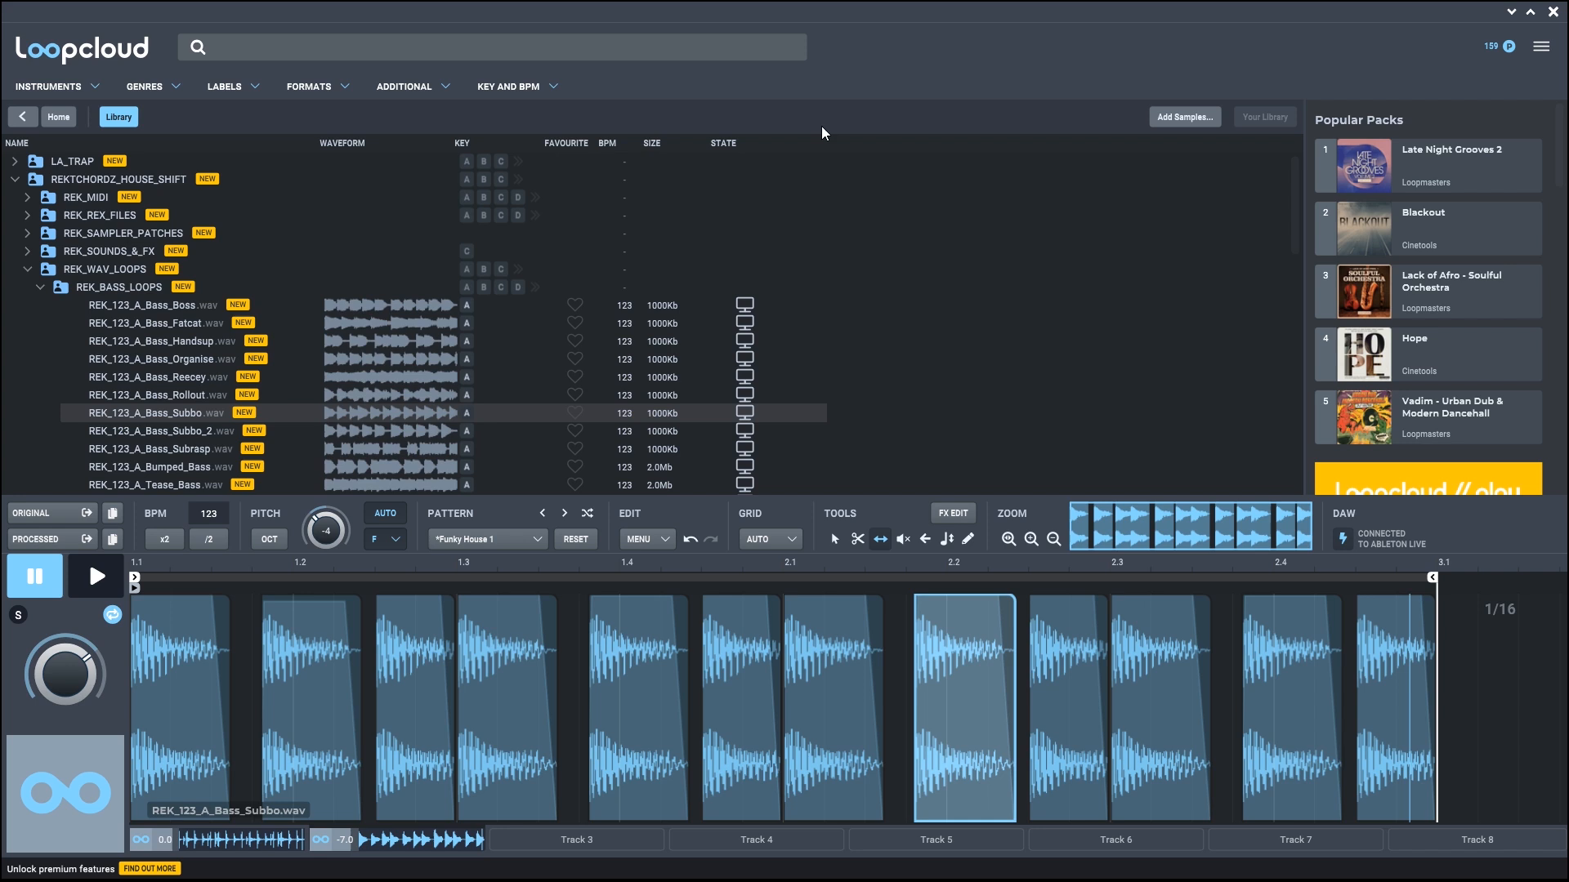
{"action": "right_click", "coordinate": [831, 153]}
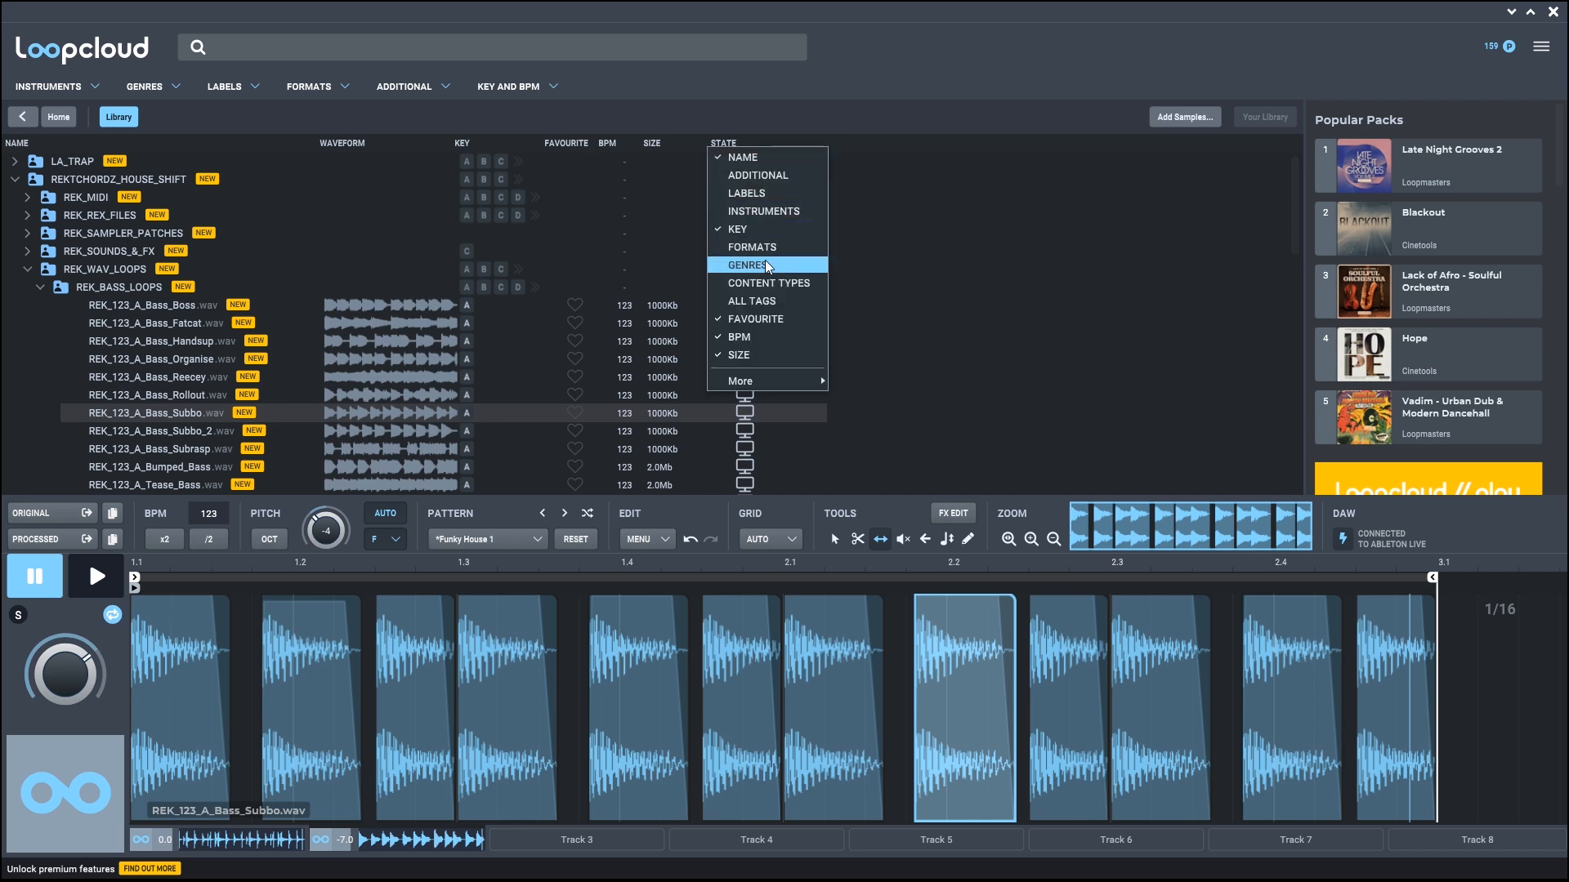
{"action": "left_click", "coordinate": [760, 211]}
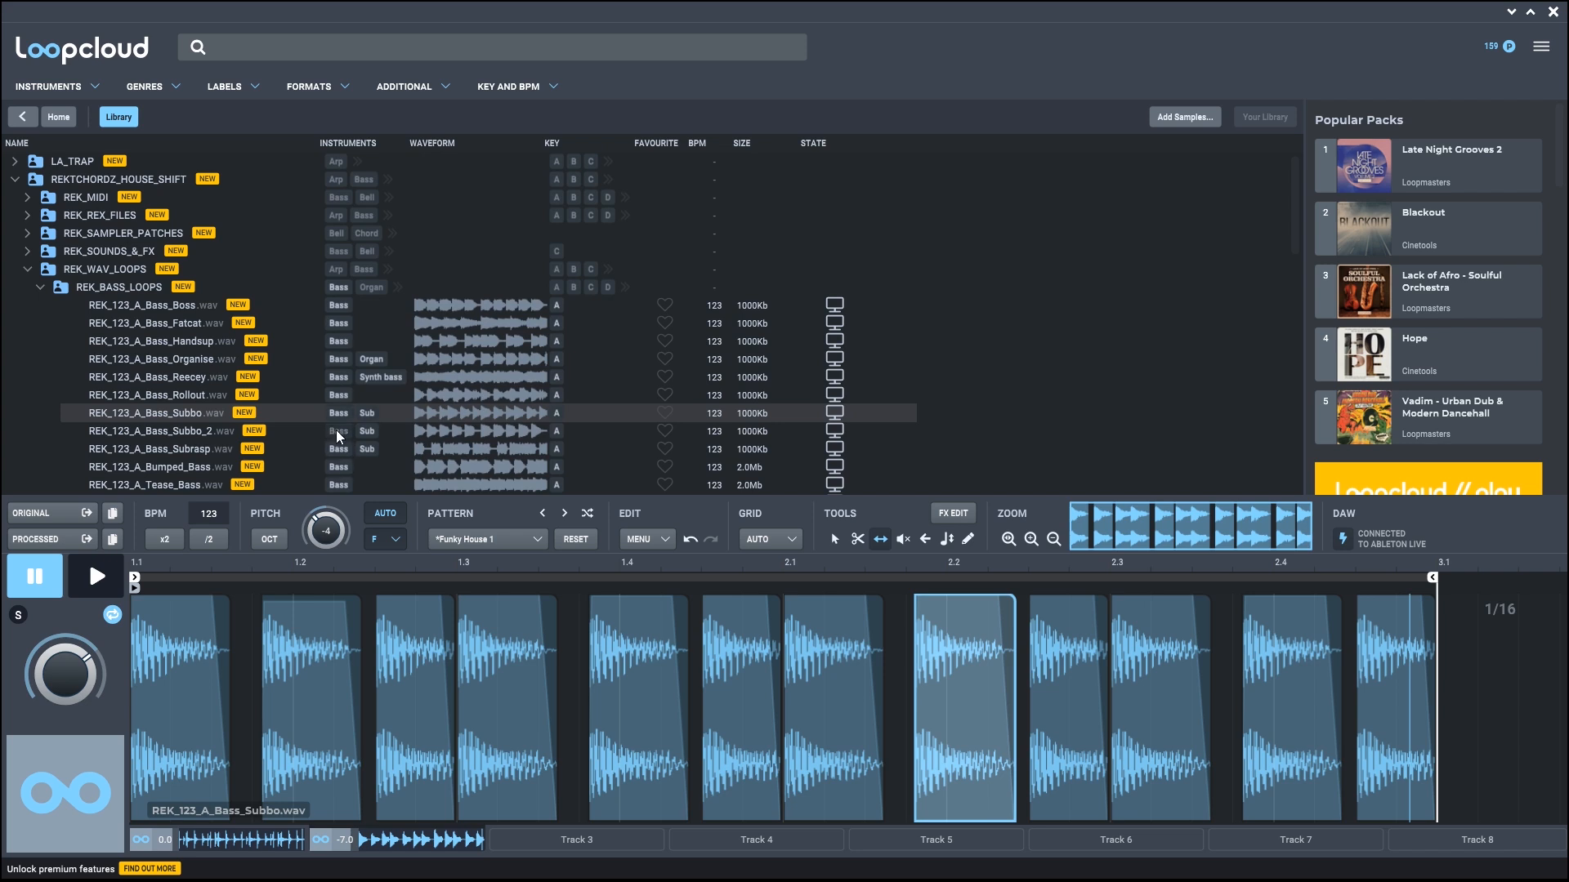
Step: Collapse REK_BASS_LOOPS, expand REK_MUSIC_LOOPS and look through the instrument tags of its samples
{"action": "scroll", "coordinate": [375, 414], "scroll_direction": "down", "scroll_amount": 5}
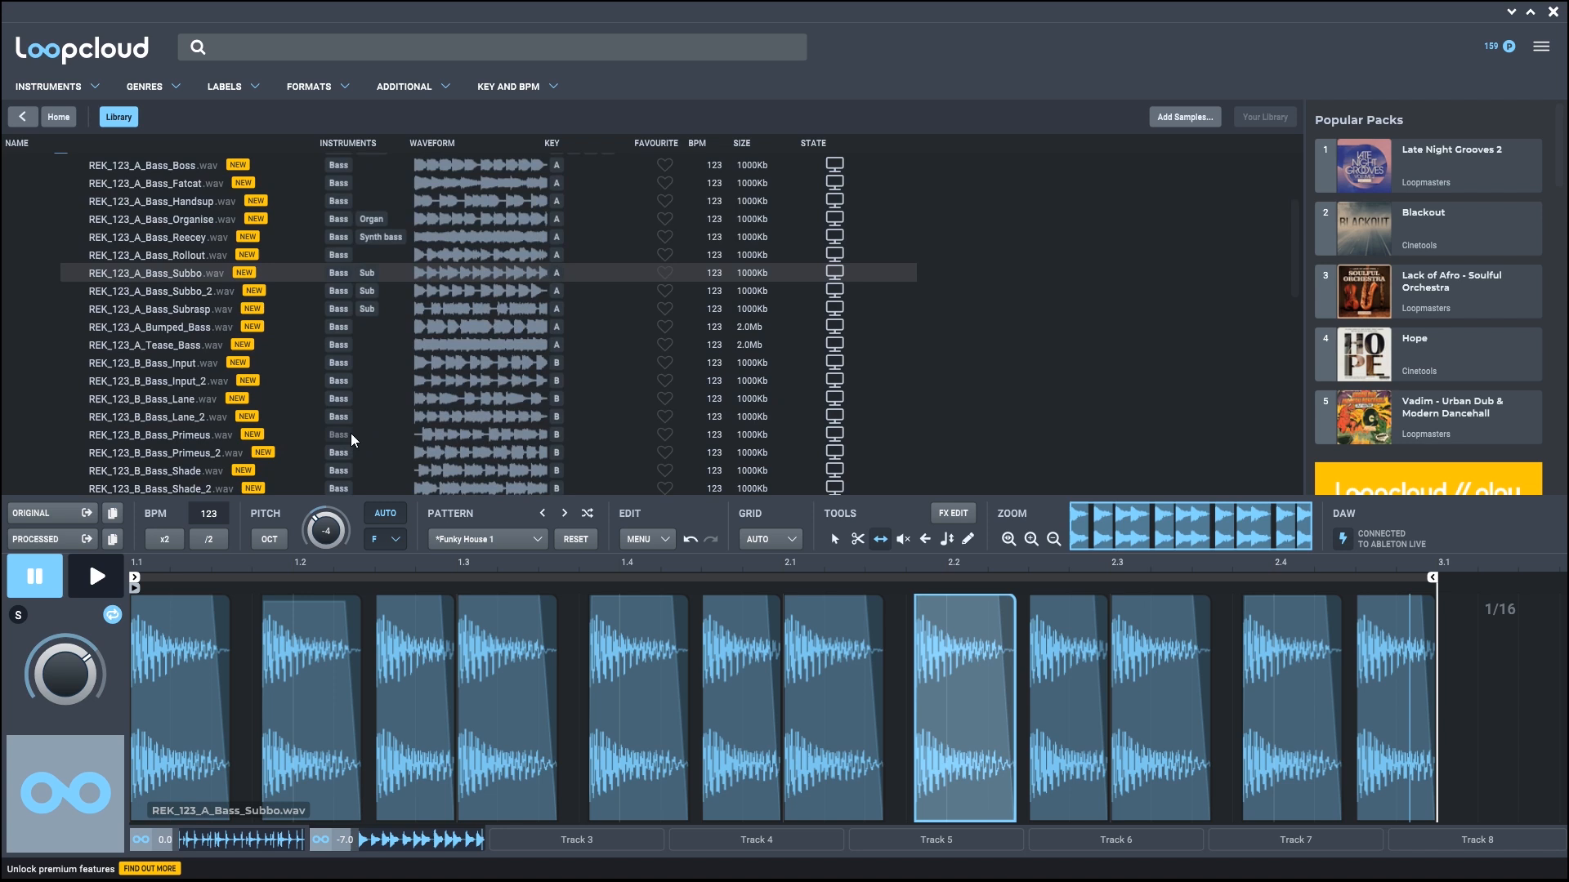
{"action": "scroll", "coordinate": [164, 324], "scroll_direction": "up", "scroll_amount": 5}
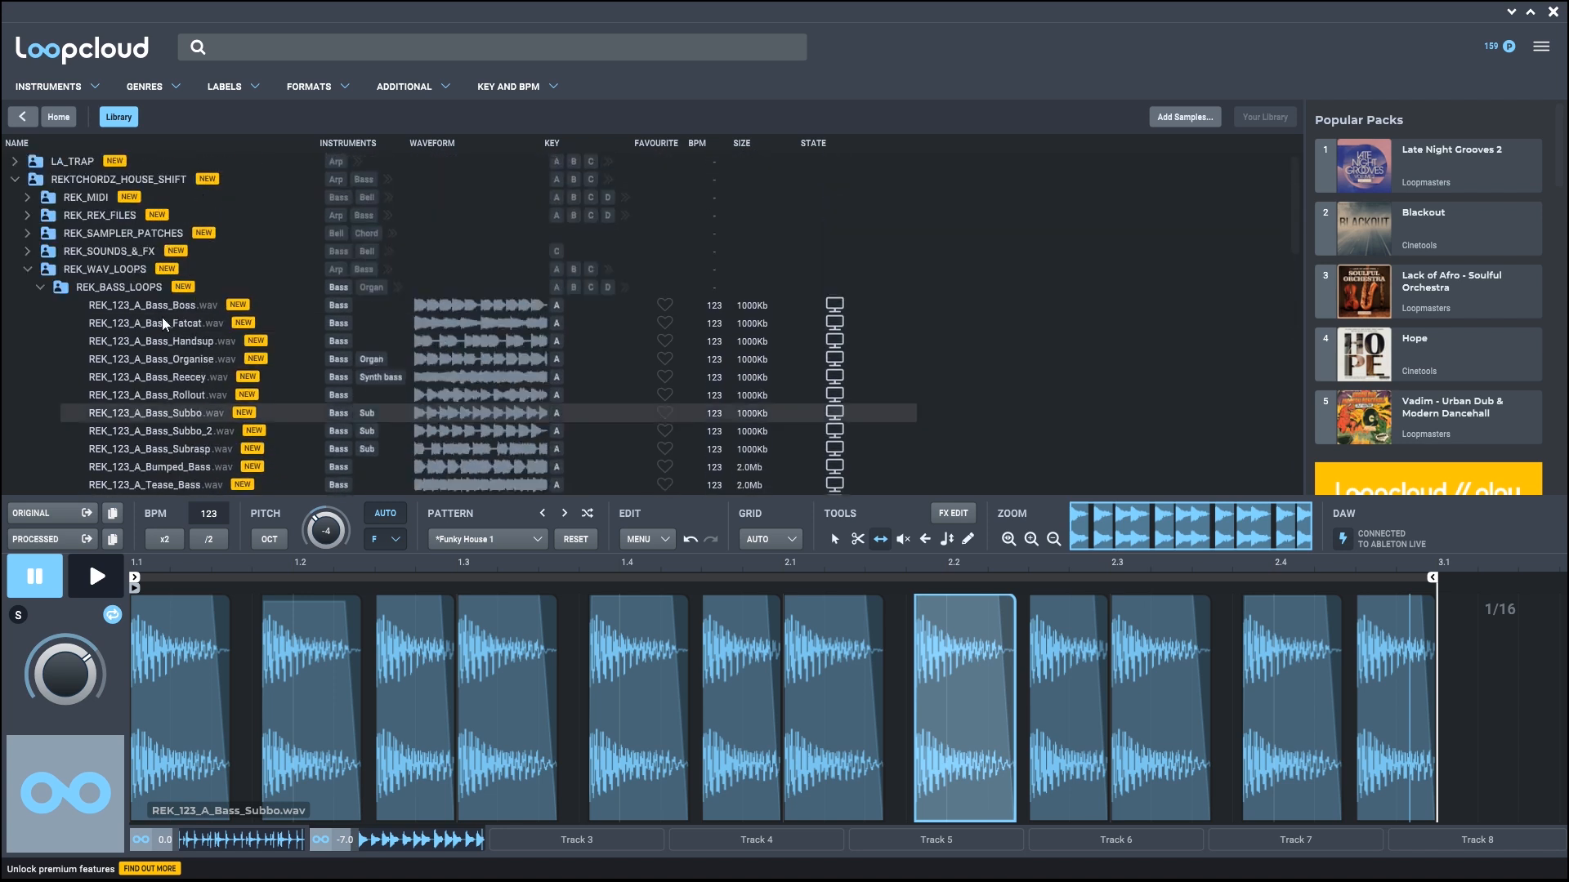
{"action": "left_click", "coordinate": [41, 289]}
{"action": "left_click", "coordinate": [40, 377]}
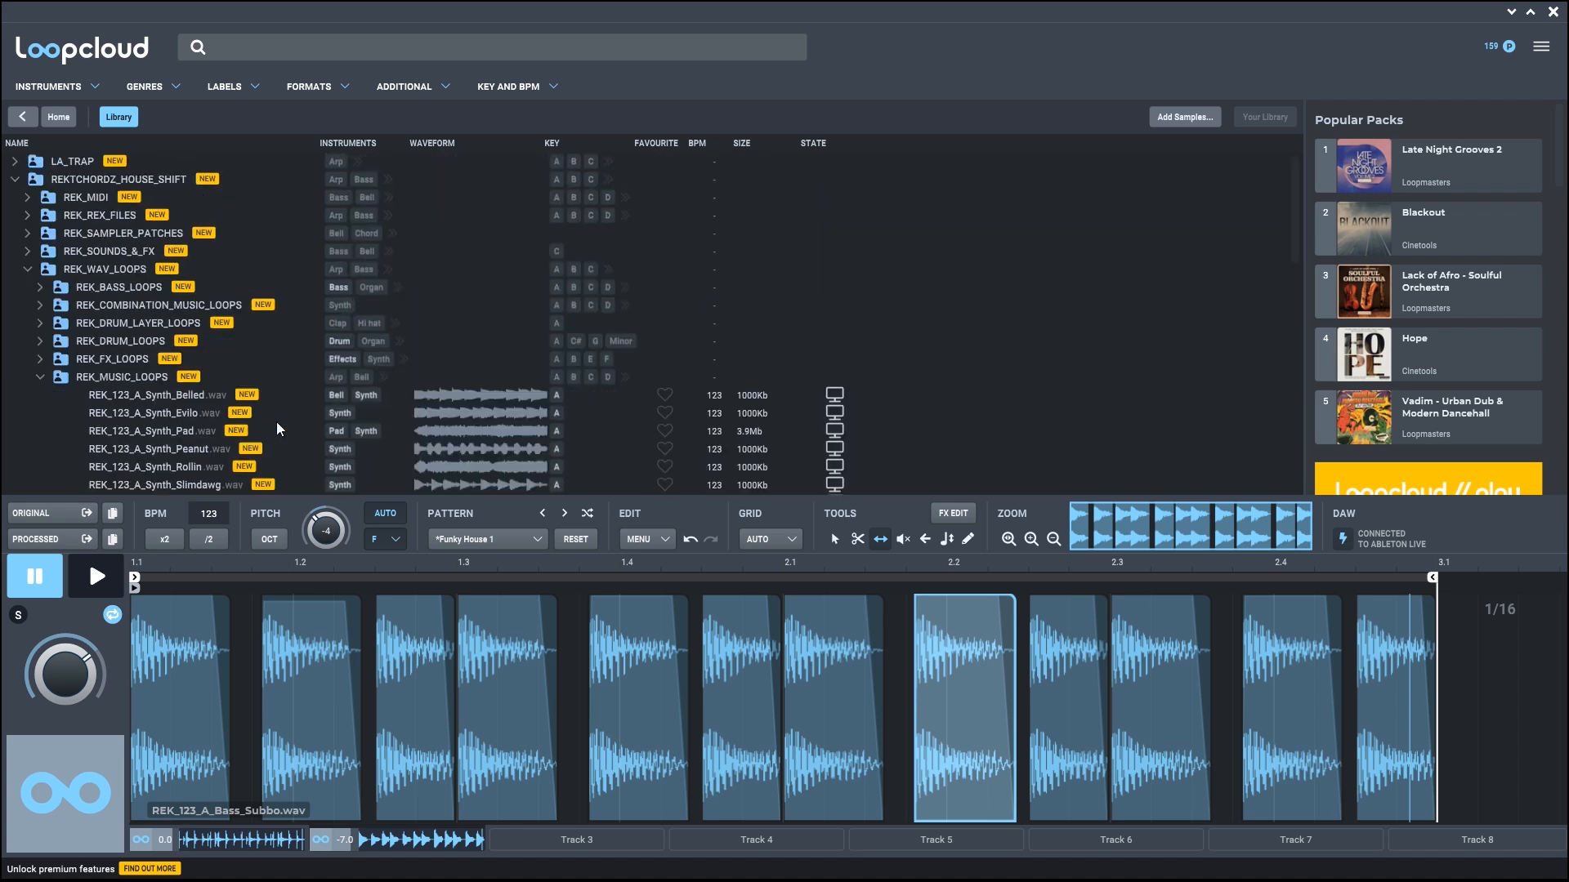
{"action": "scroll", "coordinate": [316, 298], "scroll_direction": "down", "scroll_amount": 4}
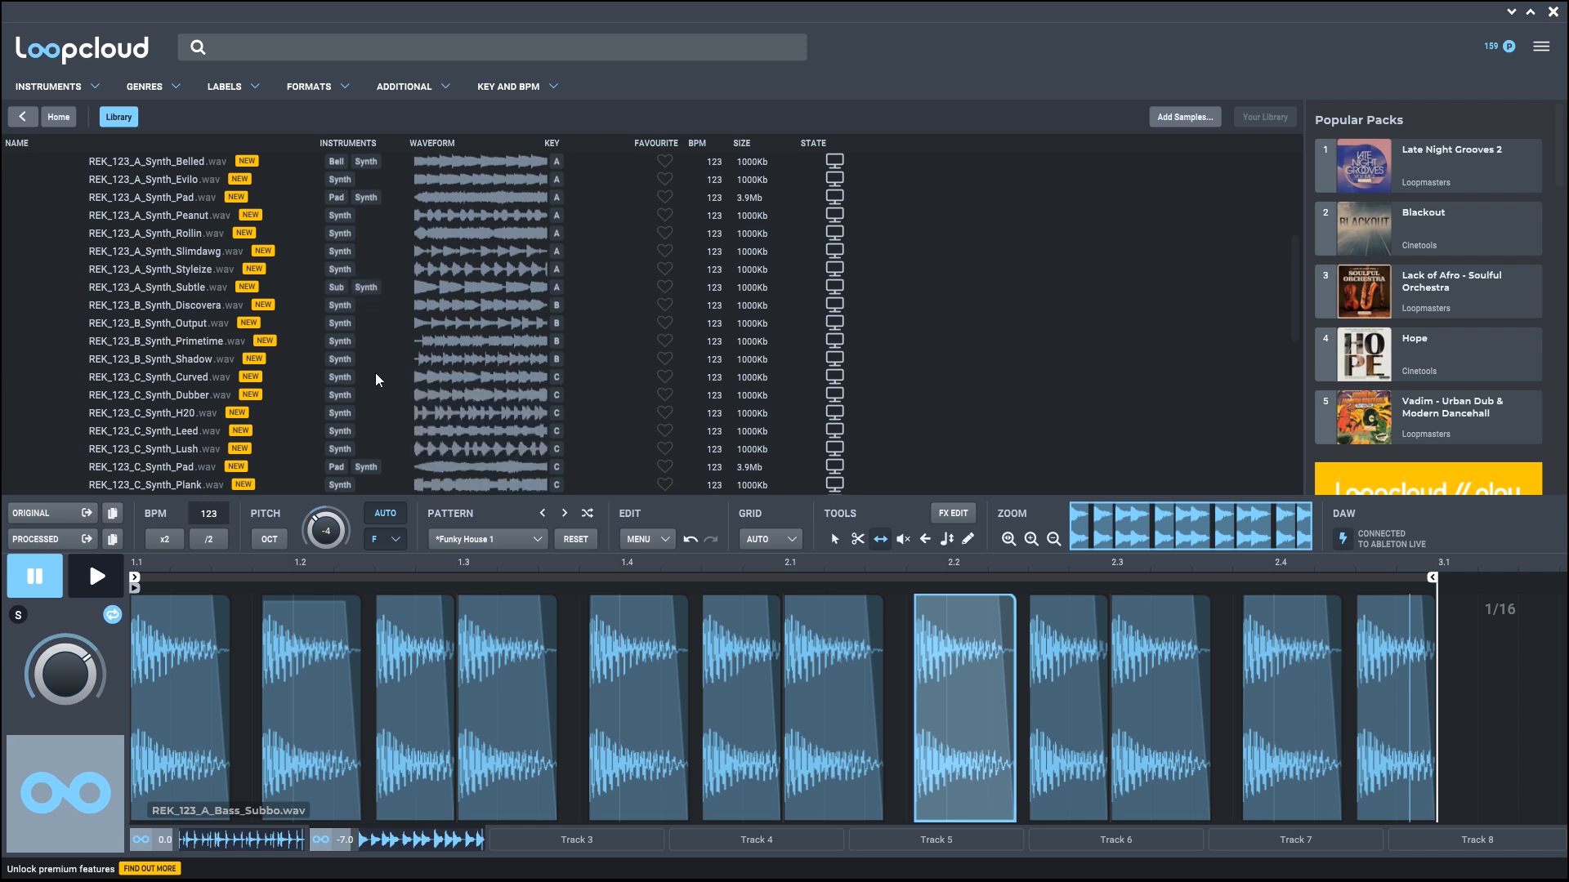
{"action": "scroll", "coordinate": [327, 355], "scroll_direction": "down", "scroll_amount": 6}
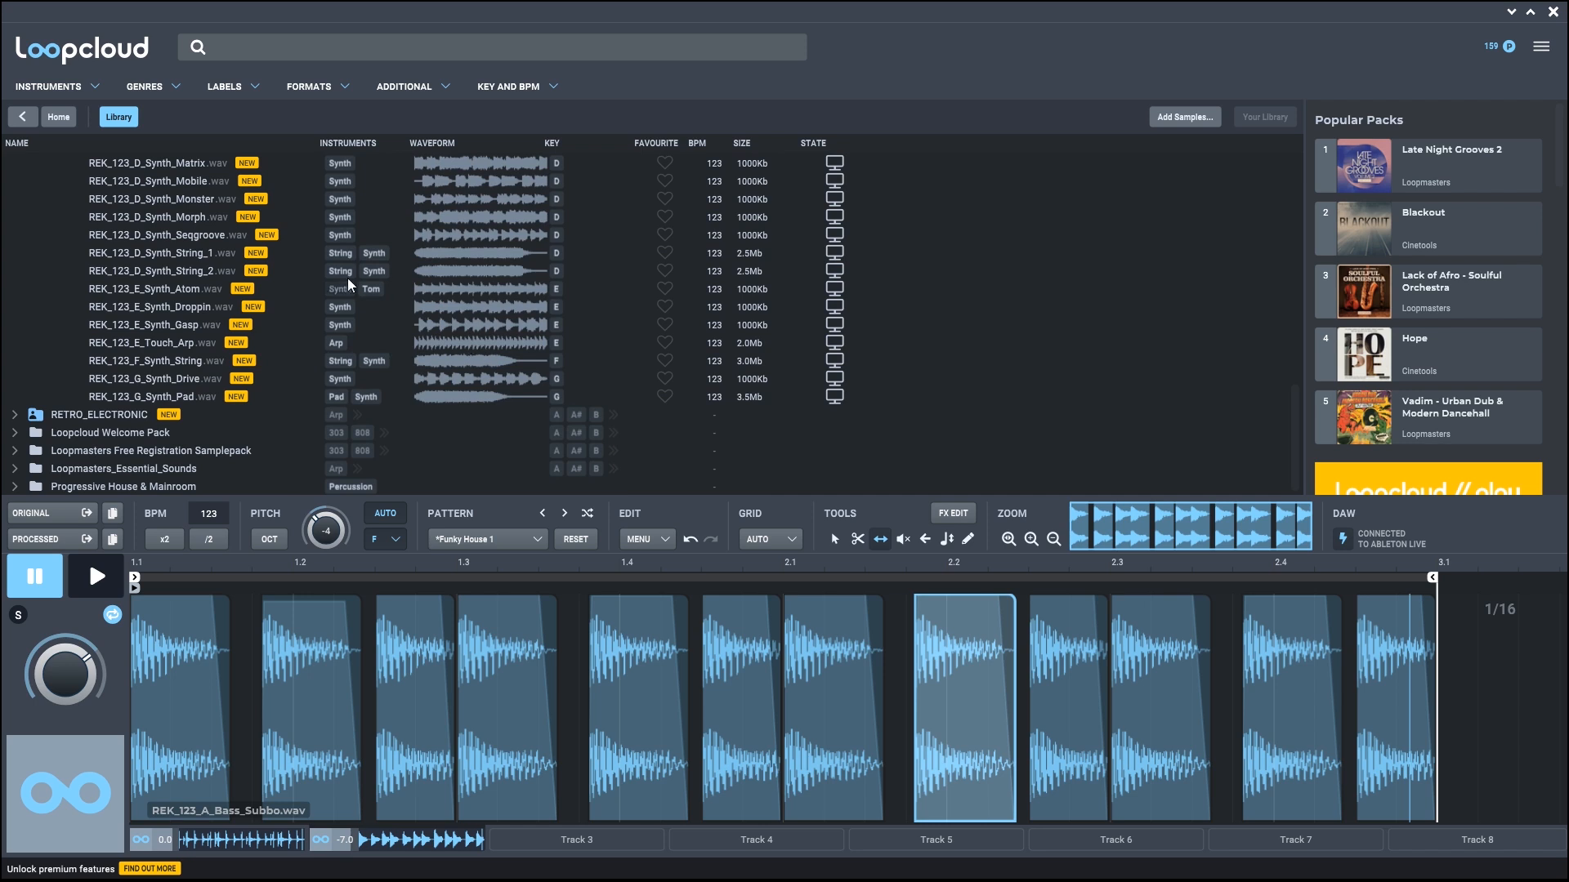
Step: Filter the samples by the Synth instrument and a tempo range of 115 to 129 BPM
{"action": "left_click", "coordinate": [72, 90]}
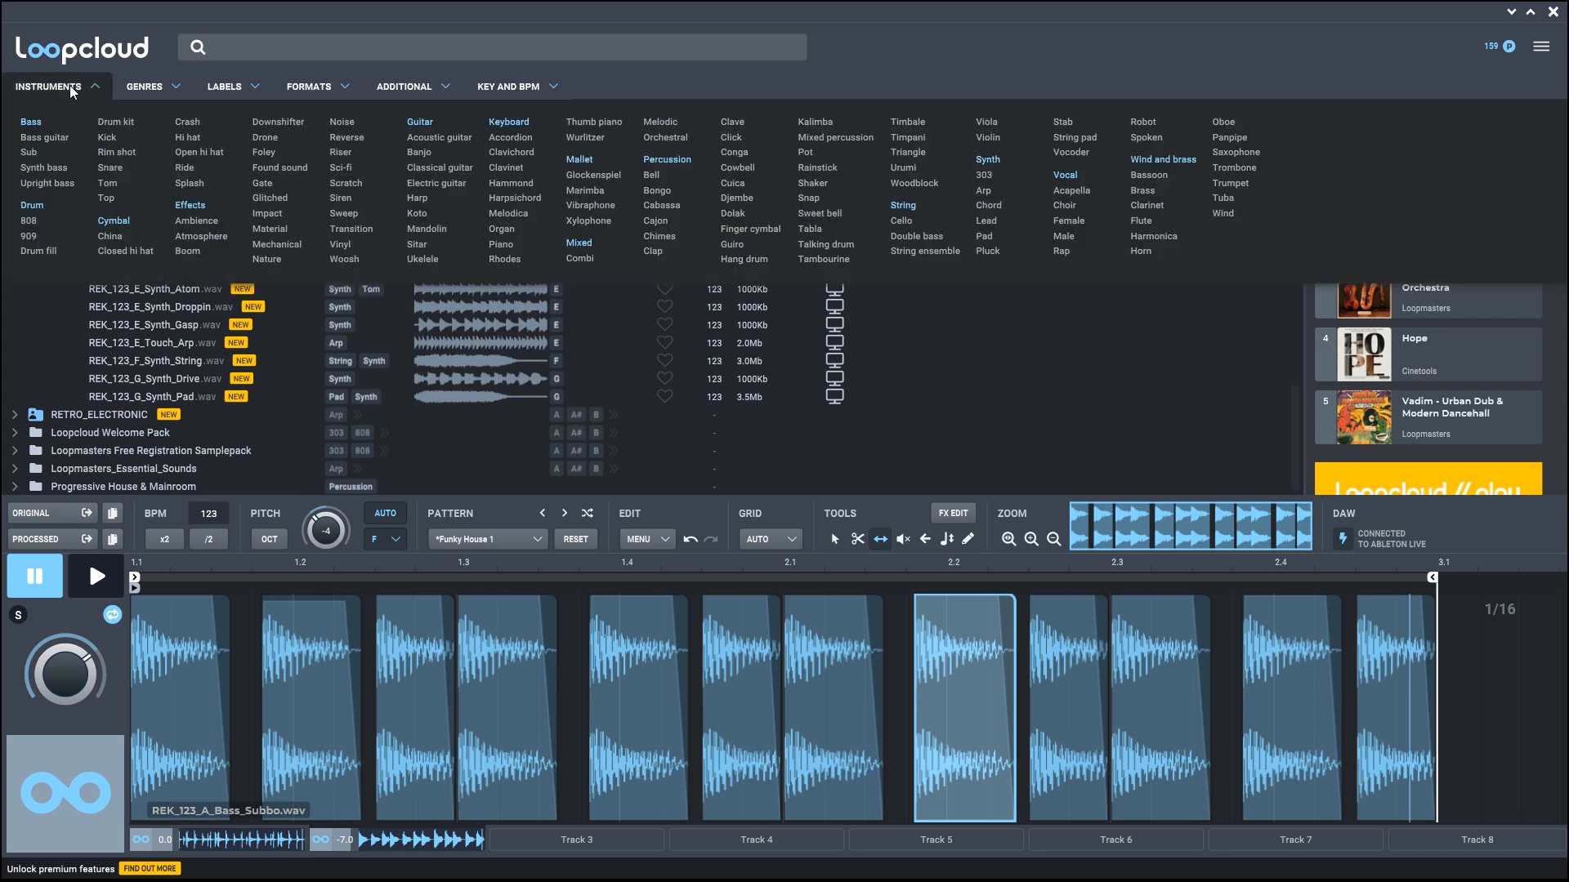
{"action": "left_click", "coordinate": [988, 160]}
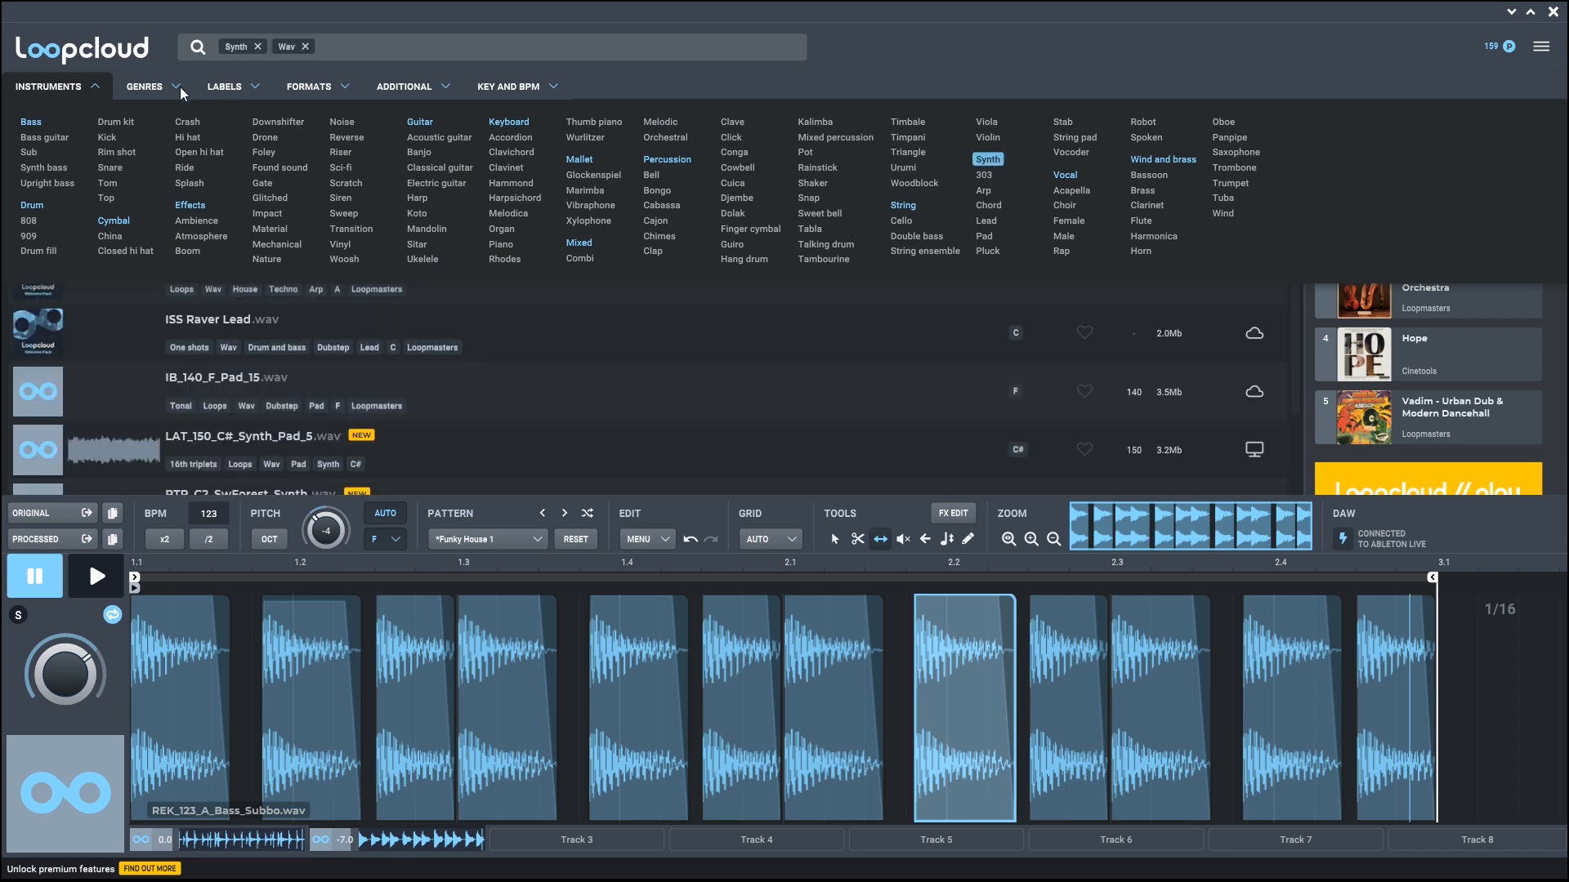
{"action": "left_click", "coordinate": [470, 90]}
{"action": "left_click_drag", "start_coordinate": [874, 163], "coordinate": [1052, 166]}
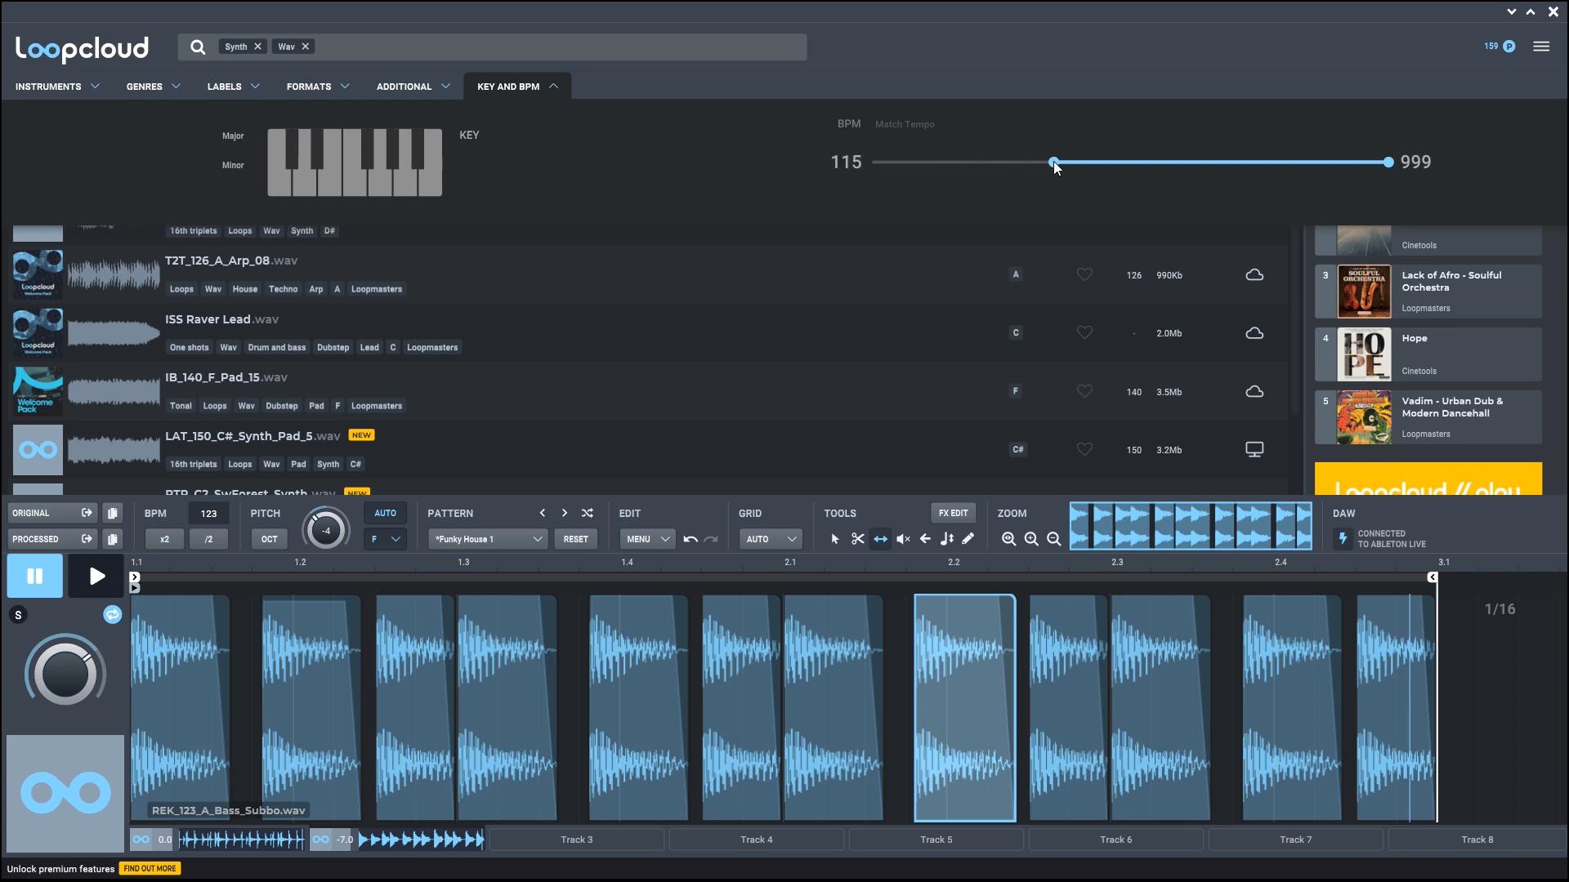
{"action": "left_click_drag", "start_coordinate": [1388, 162], "coordinate": [1073, 186]}
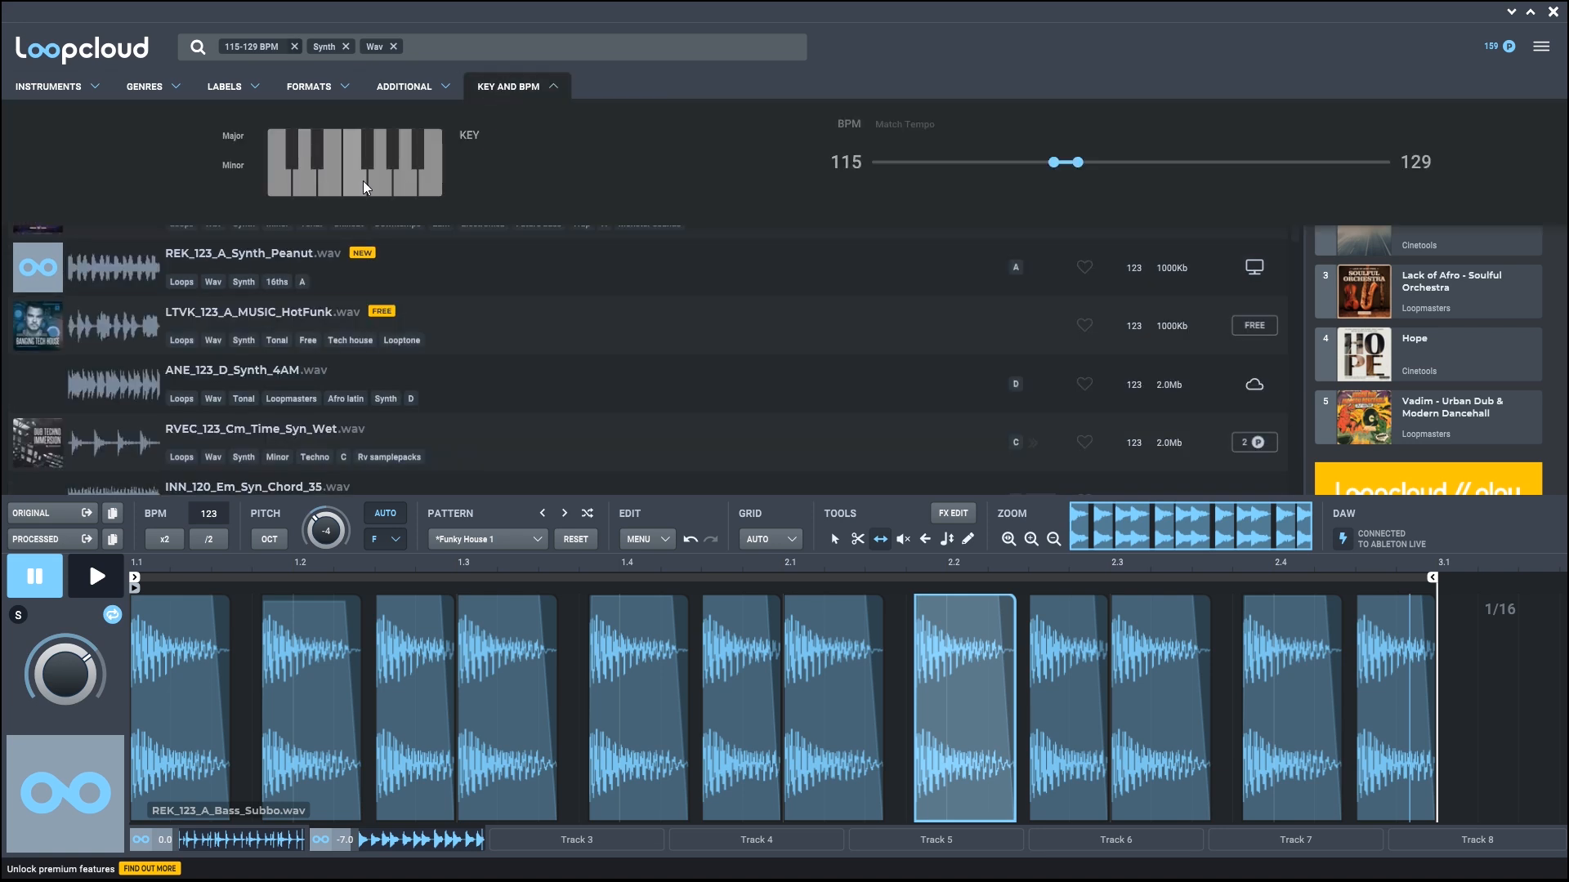
Step: Narrow the synth results to loops in the key of F and look through the list
{"action": "mouse_move", "coordinate": [517, 85]}
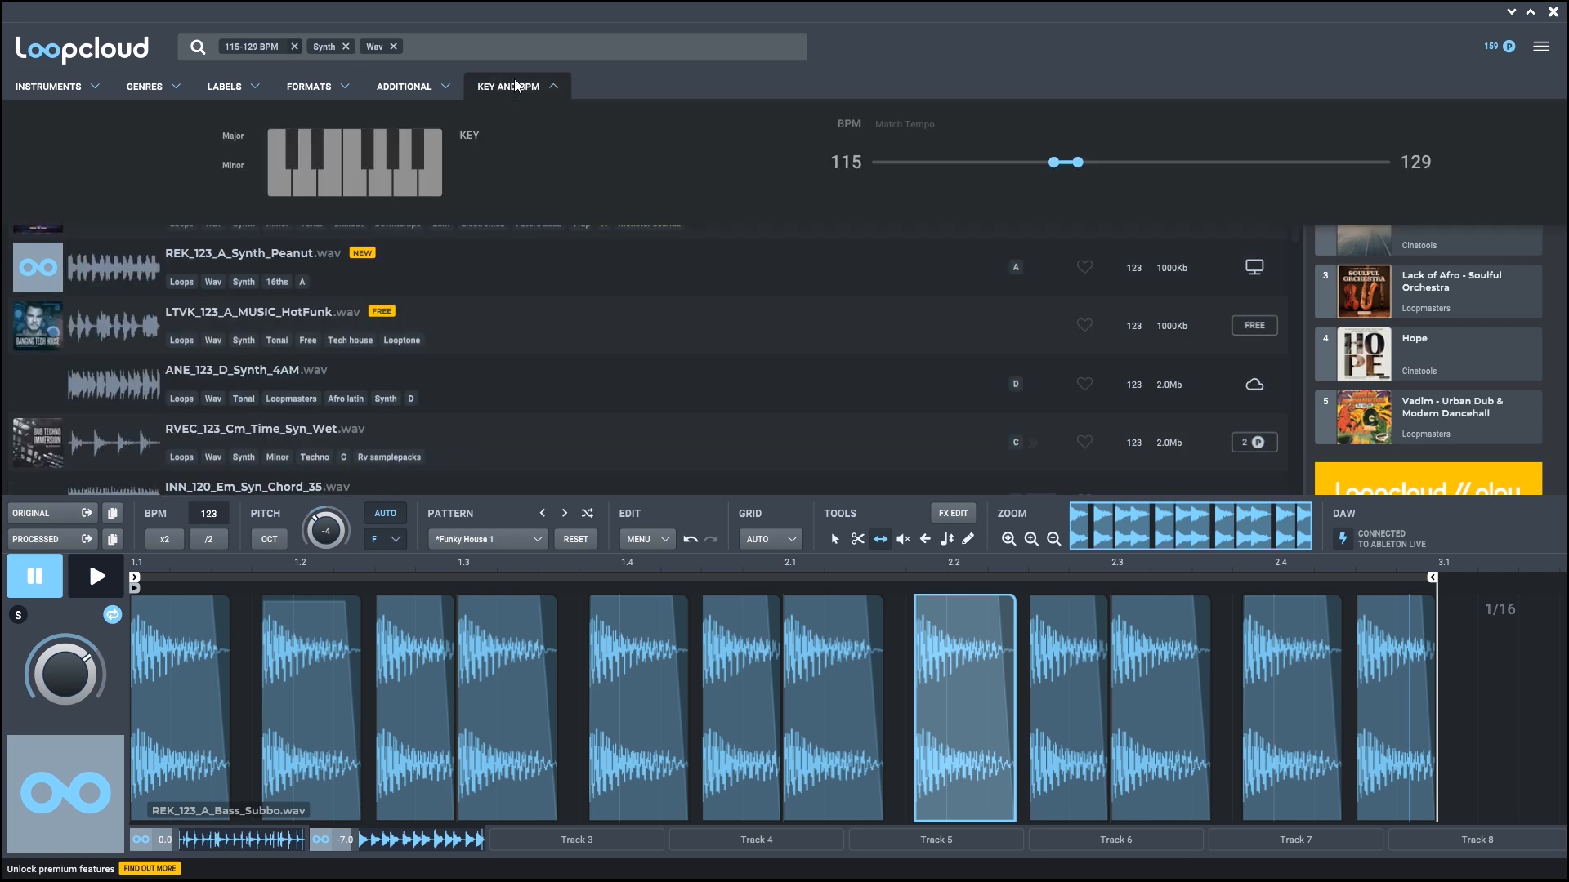
{"action": "left_click", "coordinate": [352, 191]}
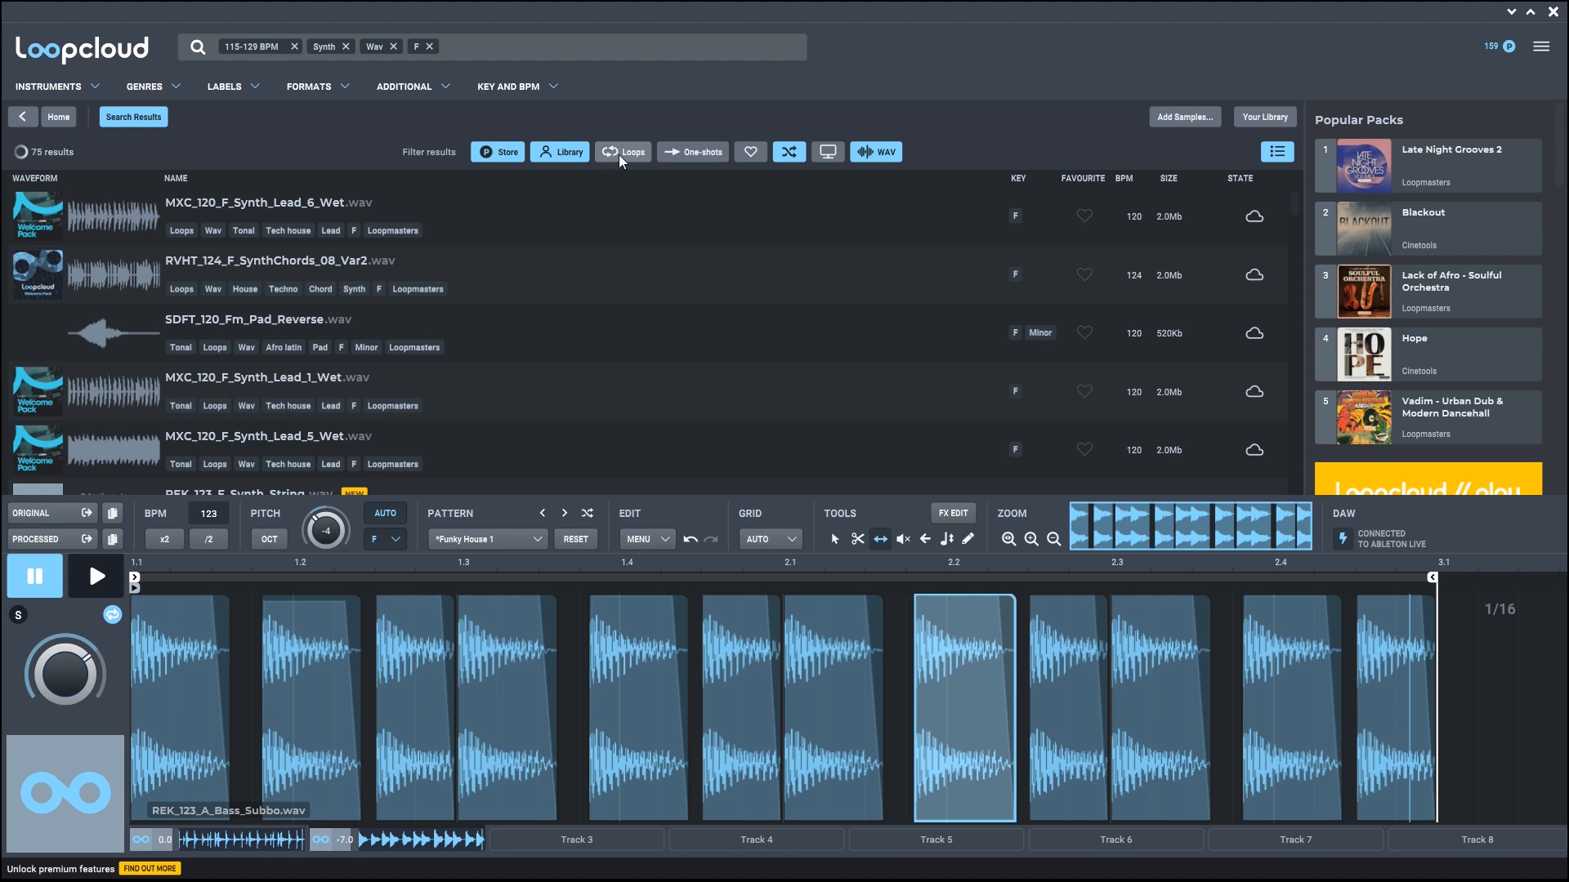
{"action": "left_click", "coordinate": [622, 155]}
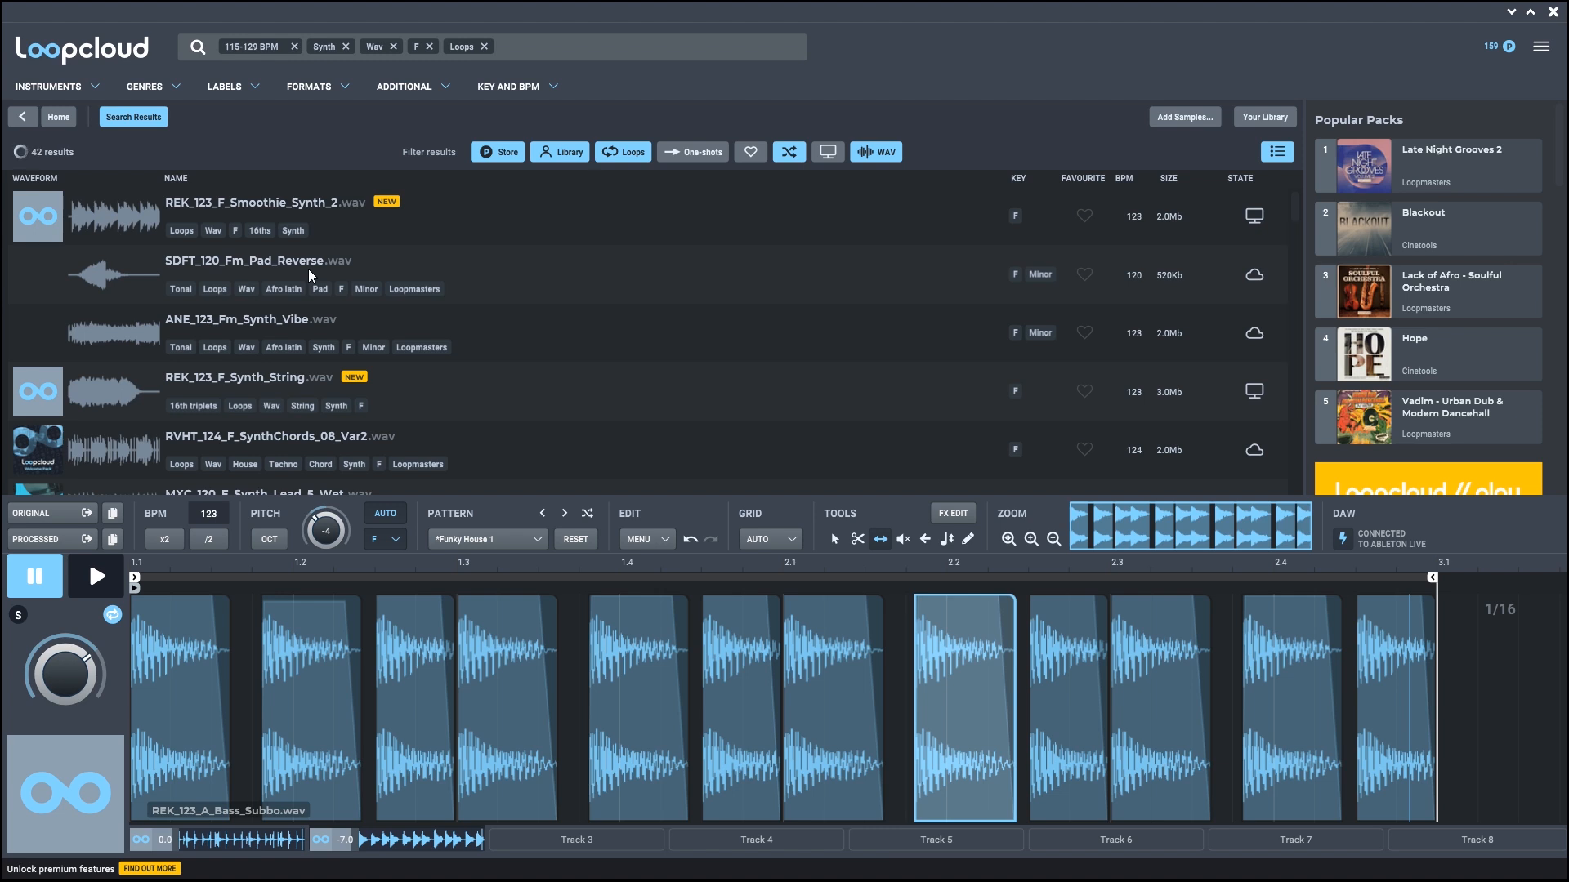
{"action": "scroll", "coordinate": [425, 409], "scroll_direction": "down", "scroll_amount": 15}
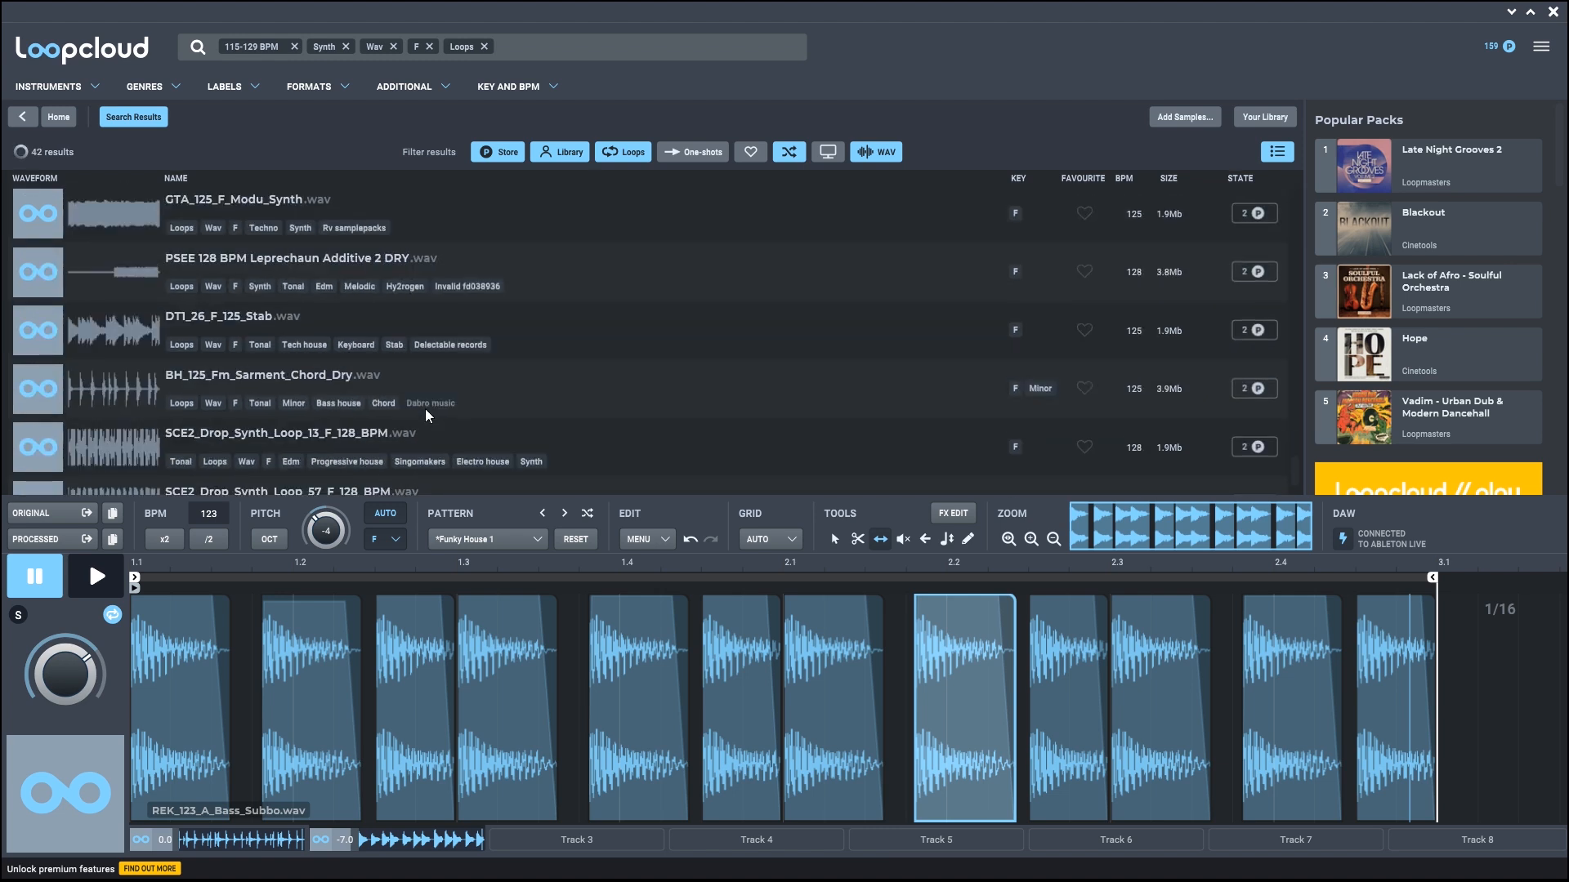
{"action": "scroll", "coordinate": [425, 408], "scroll_direction": "down", "scroll_amount": 1}
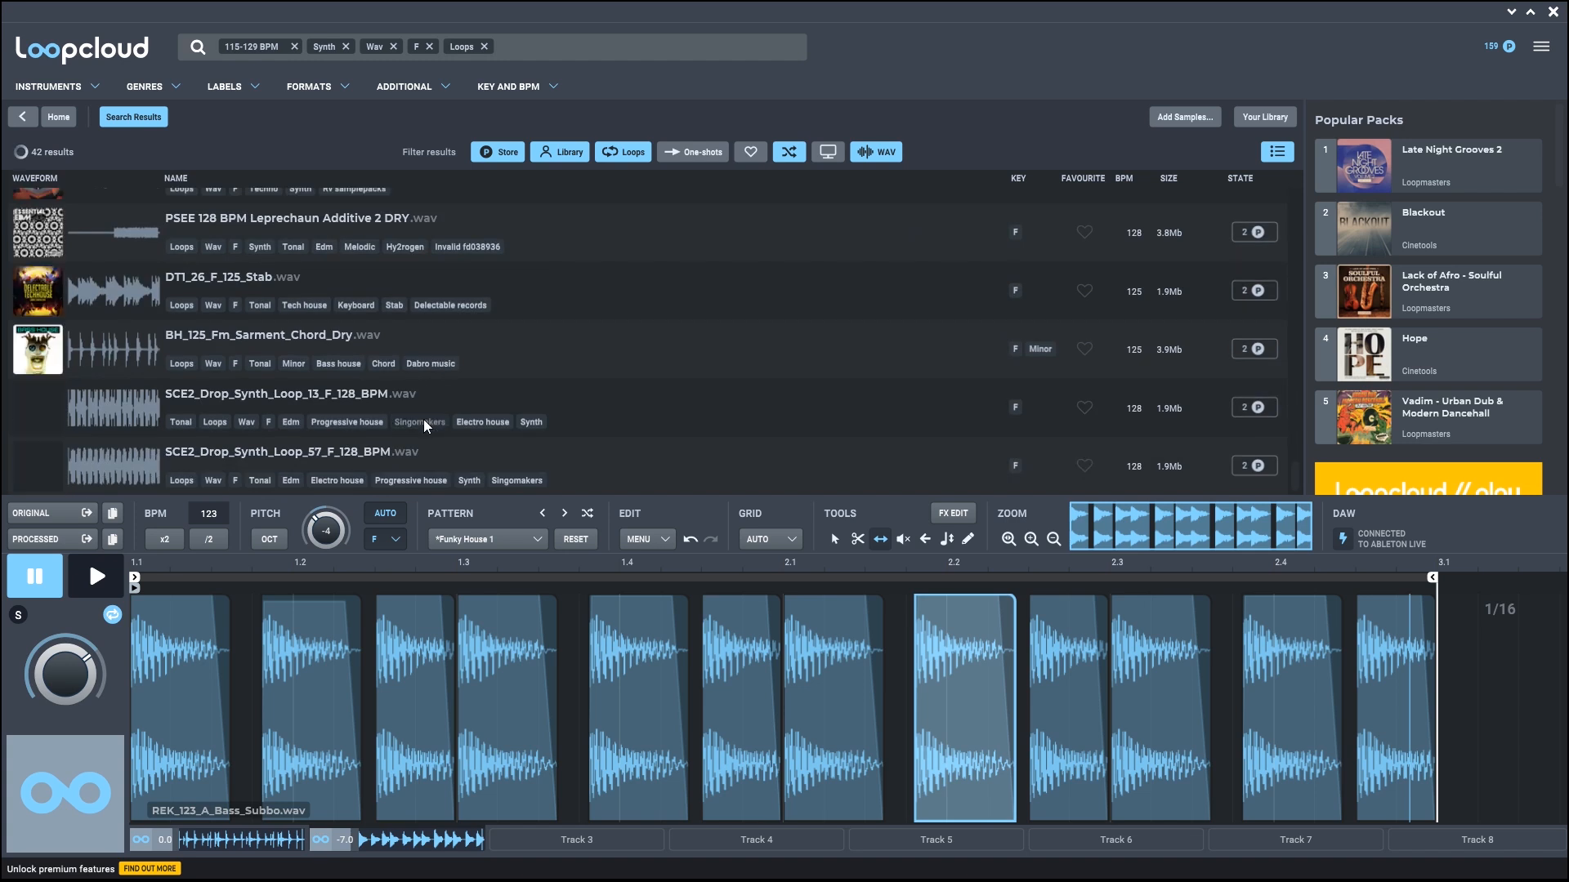